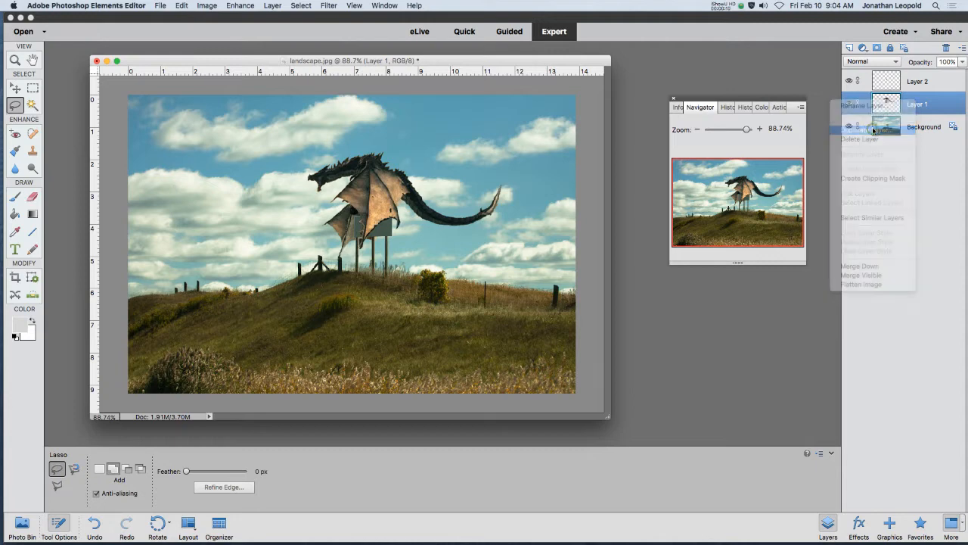
Try duplicating Layer 1 and moving the copied dragon down and to the left of the original, and undo both changes.
left_click(586, 235)
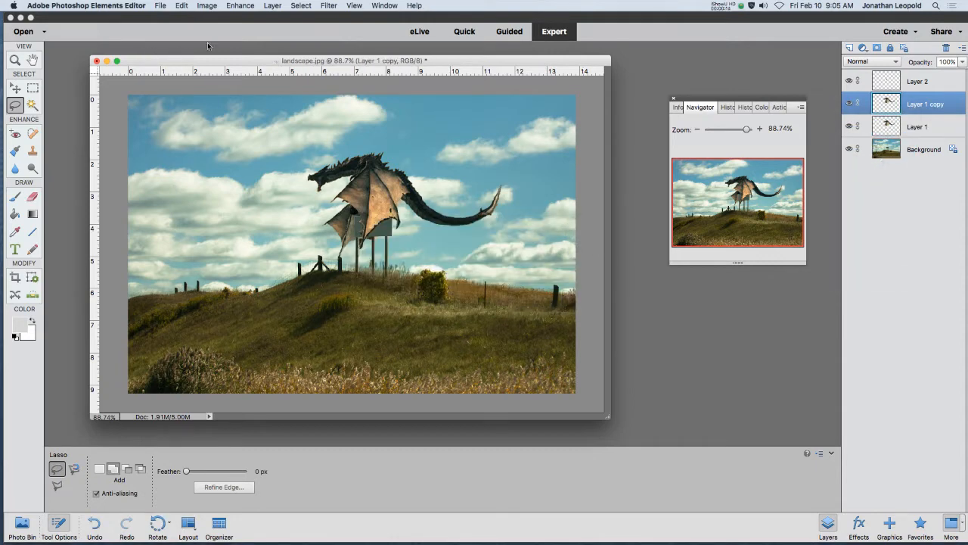
left_click(15, 89)
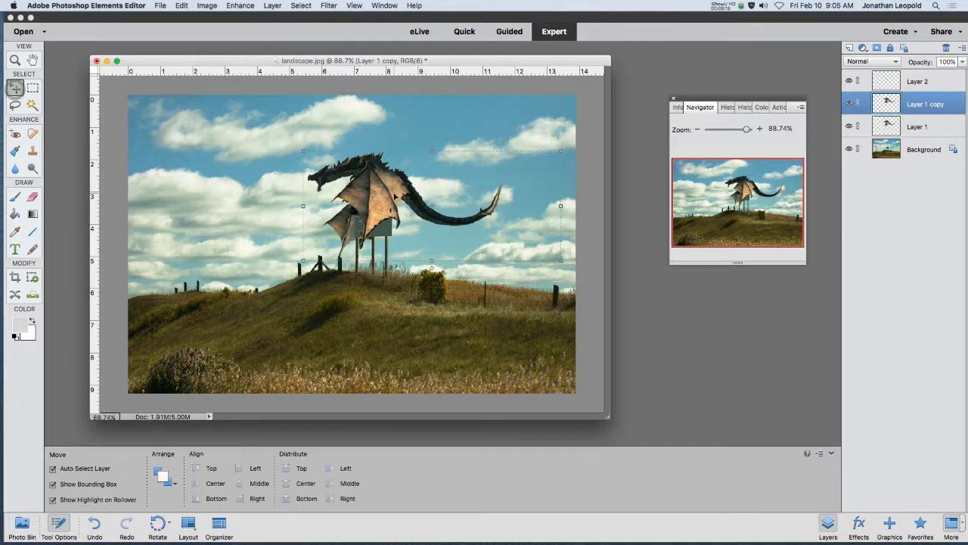
left_click_drag(395, 196, 321, 221)
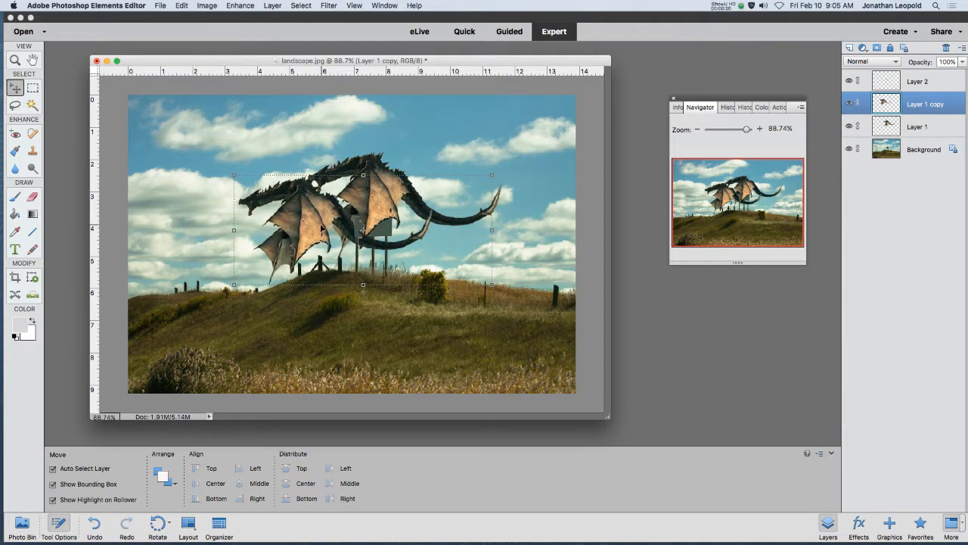
key("super+z")
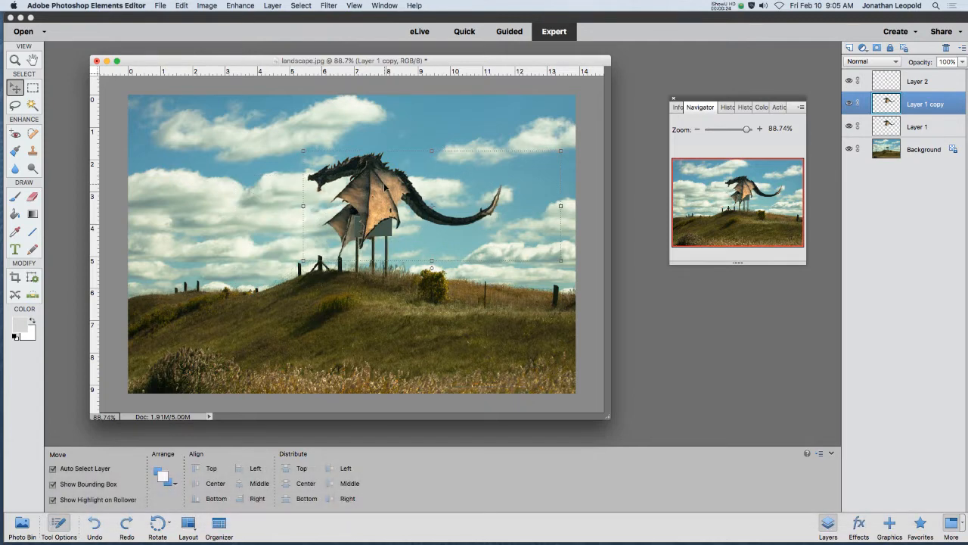
key("super+z")
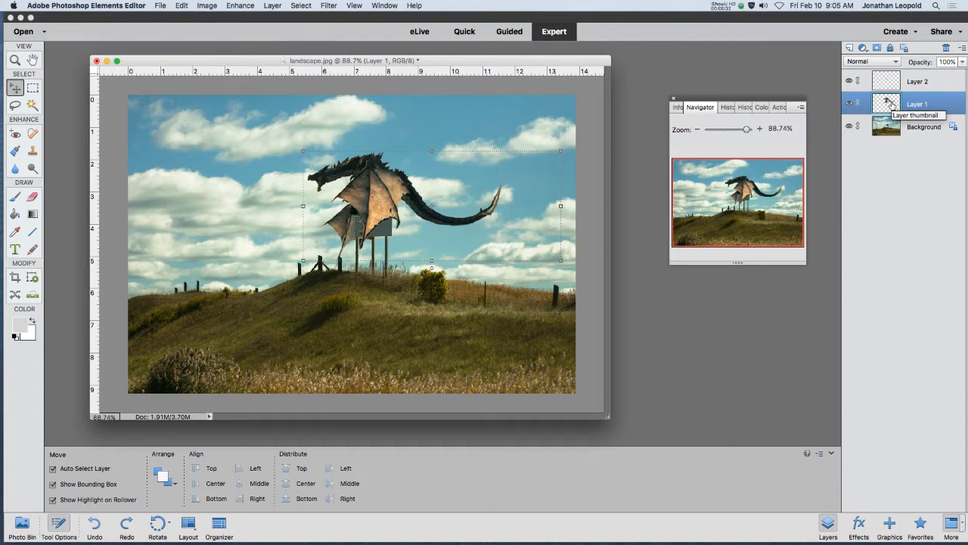
Hide the Background and Layer 2, and select the transparent area around the dragon on Layer 1 with the Magic Wand.
left_click(849, 127)
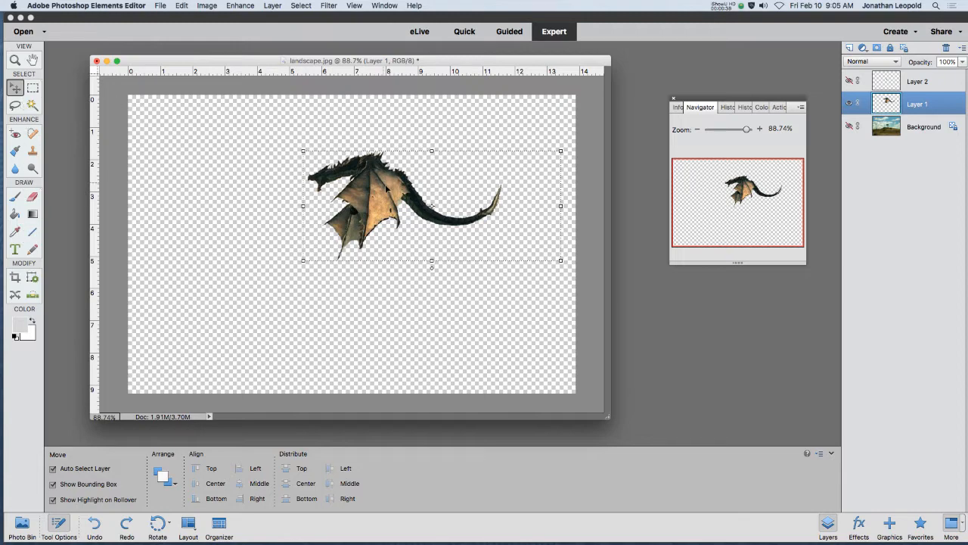
left_click(33, 106)
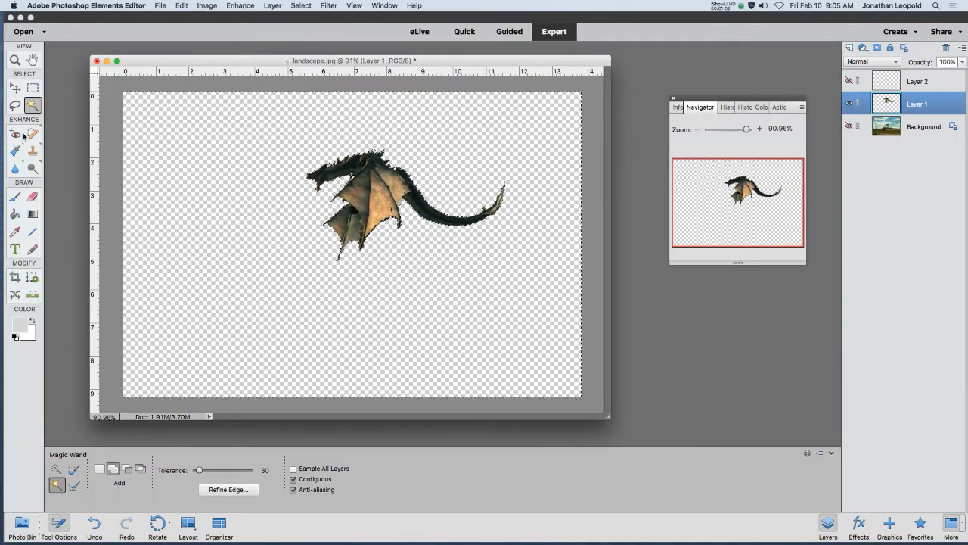
Add the stray unselected specks near the dragon's wing to the selection with the Lasso tool.
left_click(16, 109)
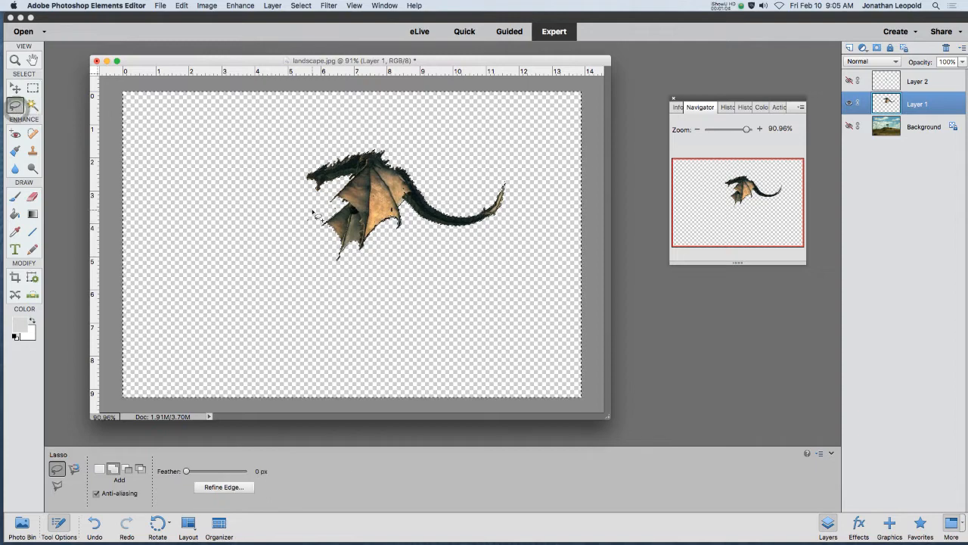
scroll(311, 225, "up", 10)
mouse_move(297, 174)
left_mouse_down()
mouse_move(233, 236)
mouse_move(314, 158)
left_mouse_up()
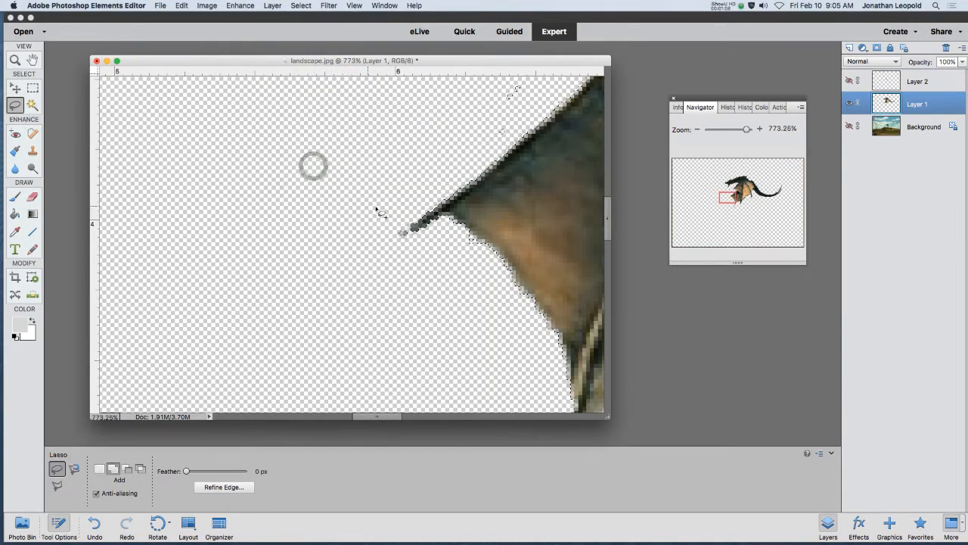
scroll(431, 186, "down", 3)
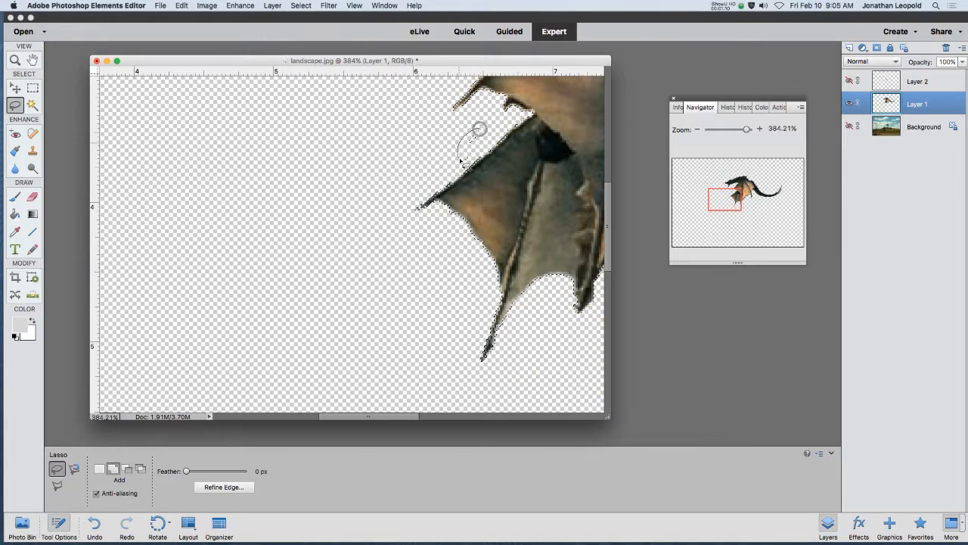
scroll(499, 148, "down", 5)
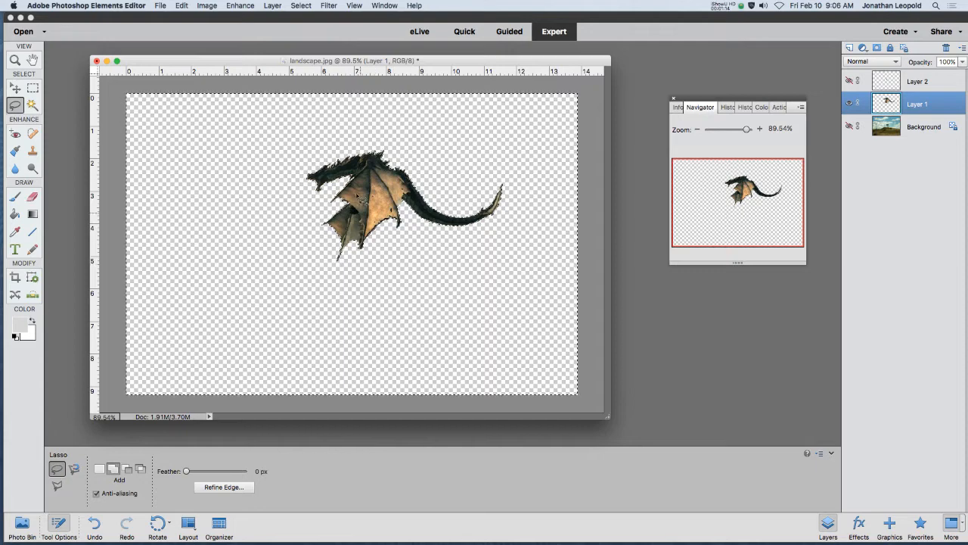
Invert the selection so it covers the dragon, and hide Layer 1.
left_click(306, 5)
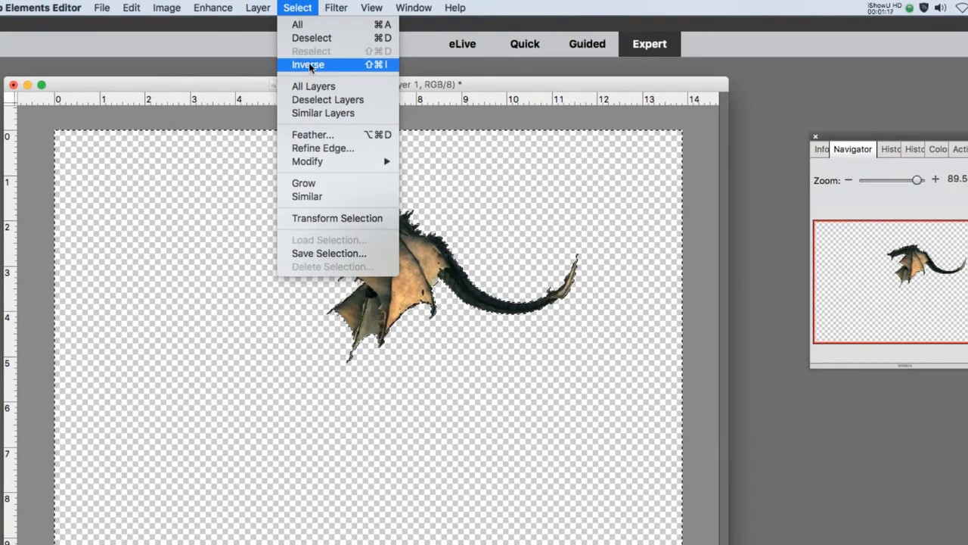
left_click(310, 65)
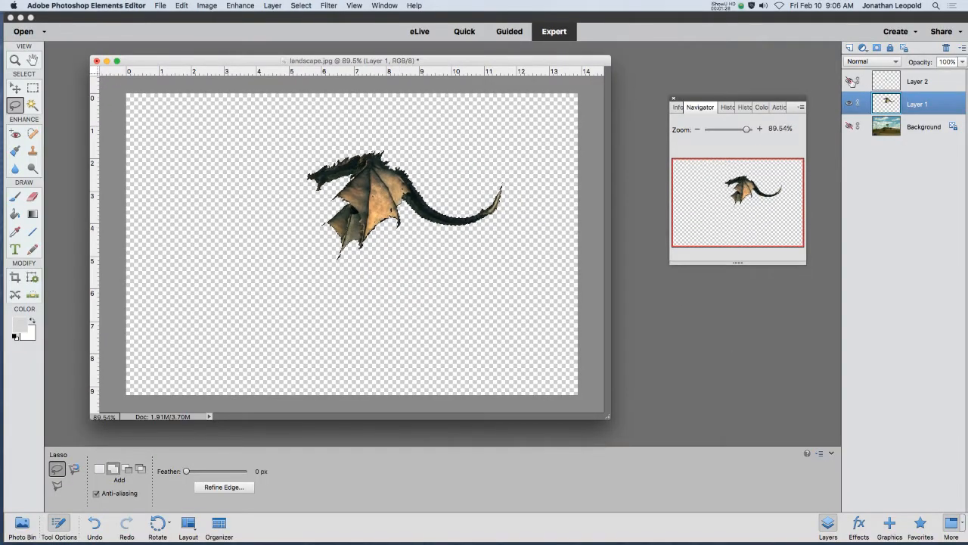
left_click(848, 104)
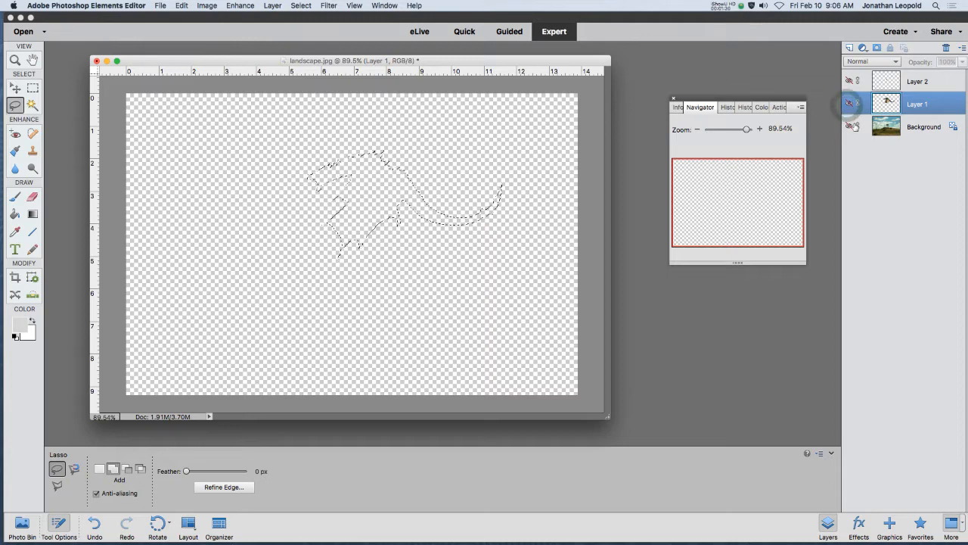
Create a new layer at the top of the layer stack and name it shadow.
left_click(850, 47)
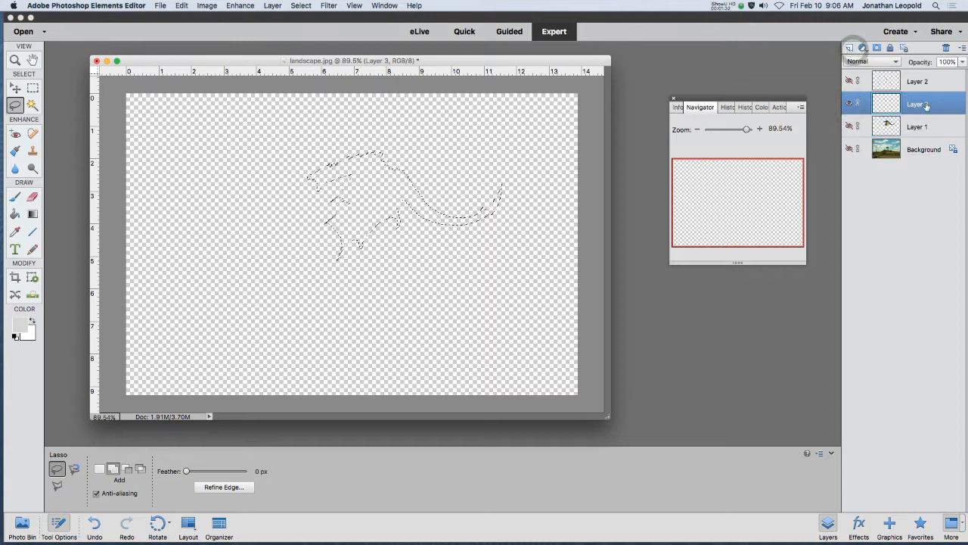
left_click_drag(929, 107, 923, 85)
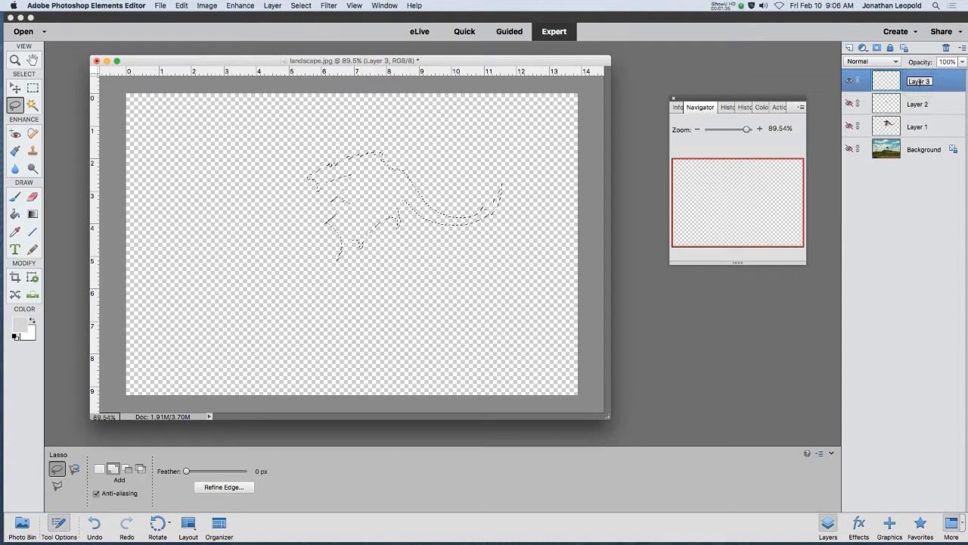
type("shadow")
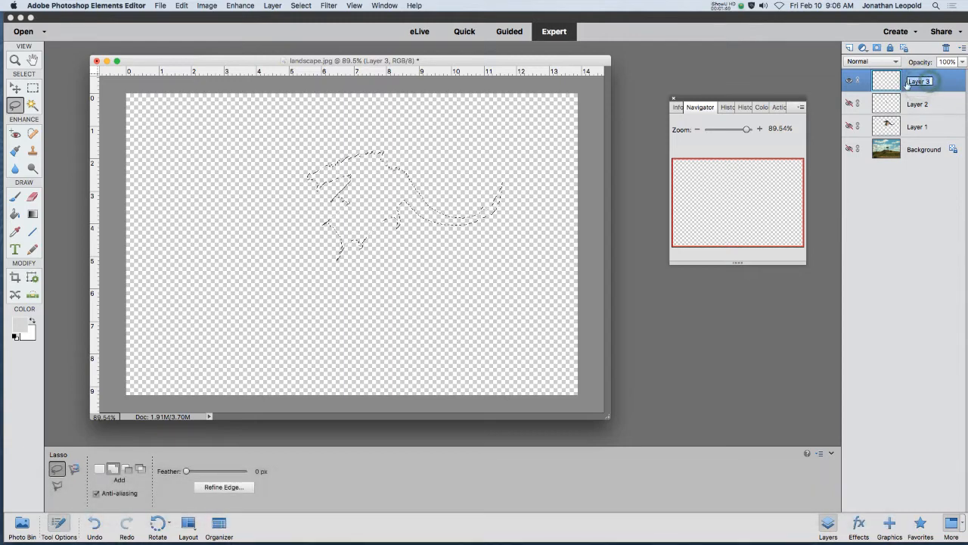
left_click_drag(930, 81, 907, 83)
type("shadow")
key("Return")
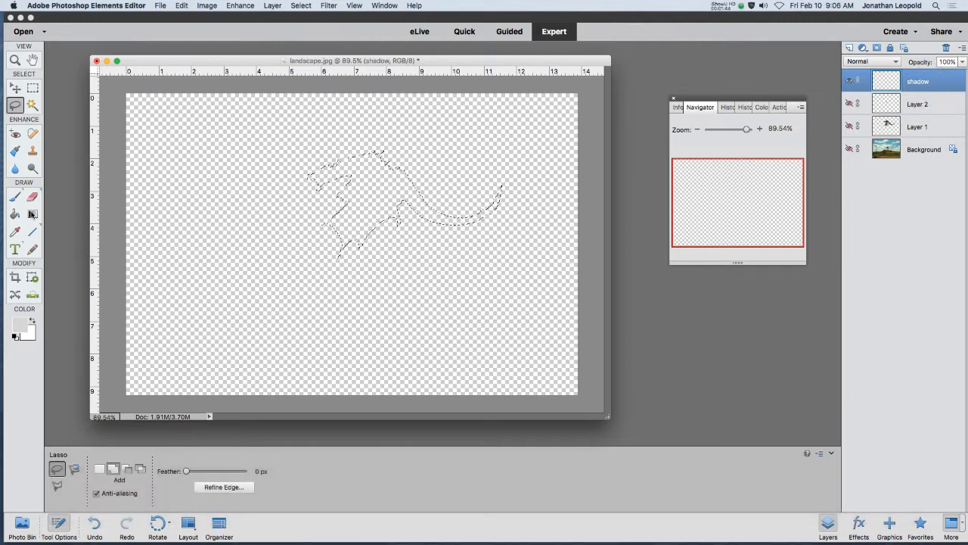
Activate the Gradient tool and reset the foreground and background colors to the default black and white.
left_click(14, 215)
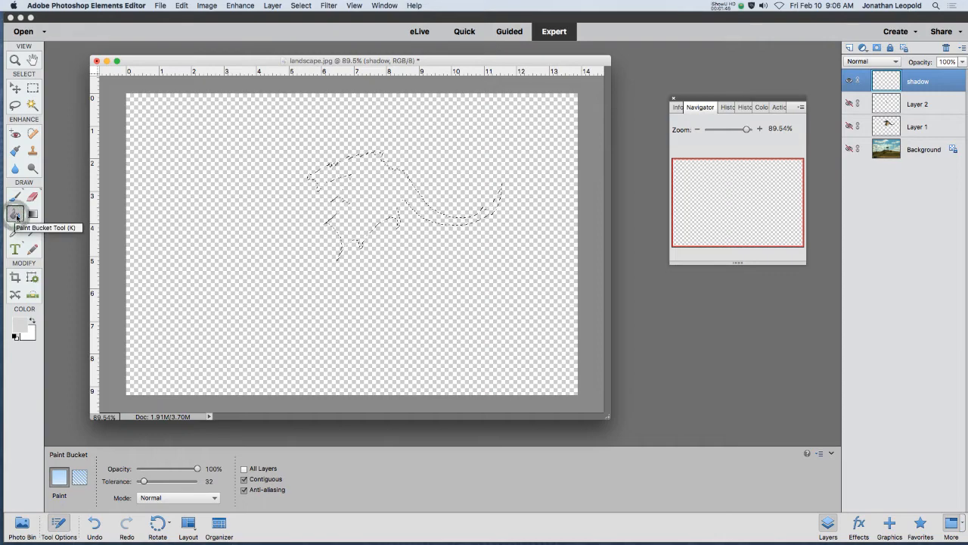
left_click(32, 215)
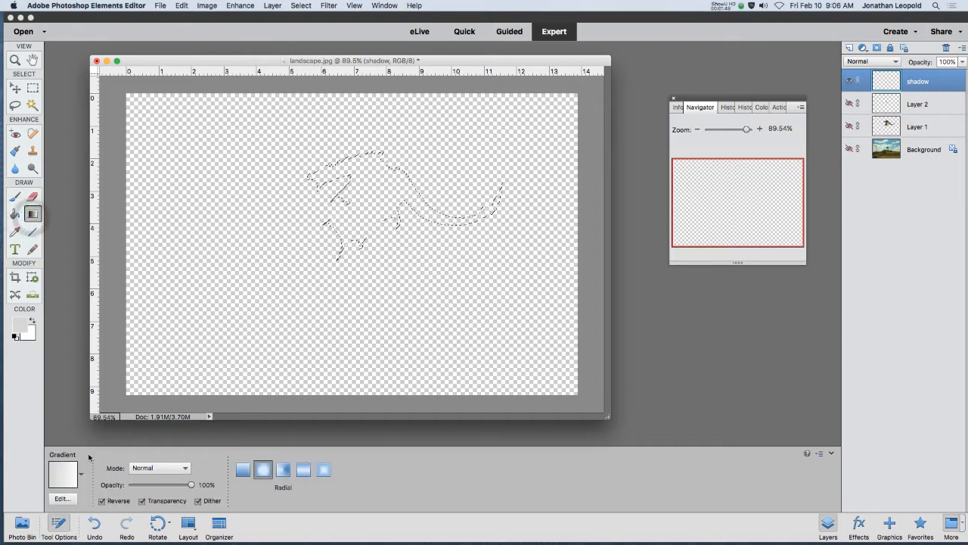
left_click(80, 480)
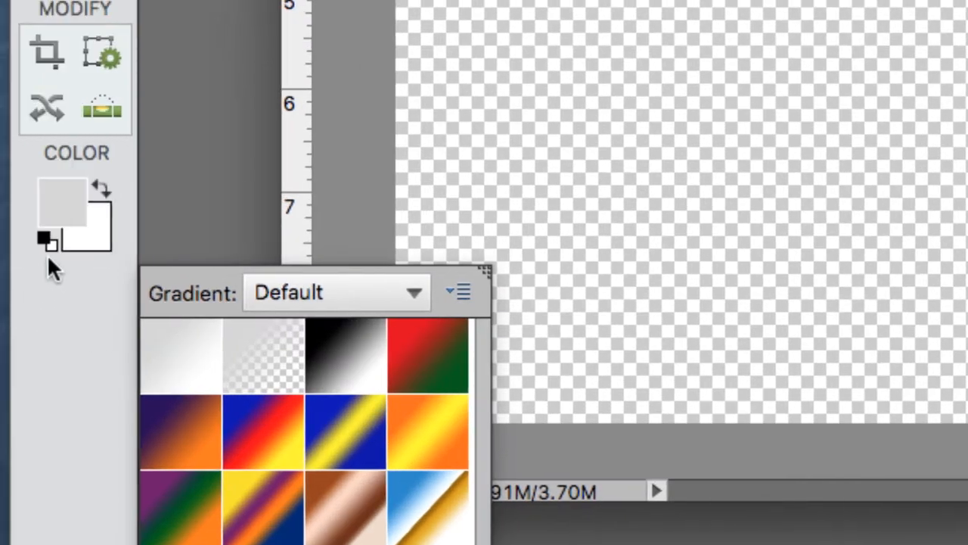
left_click(43, 242)
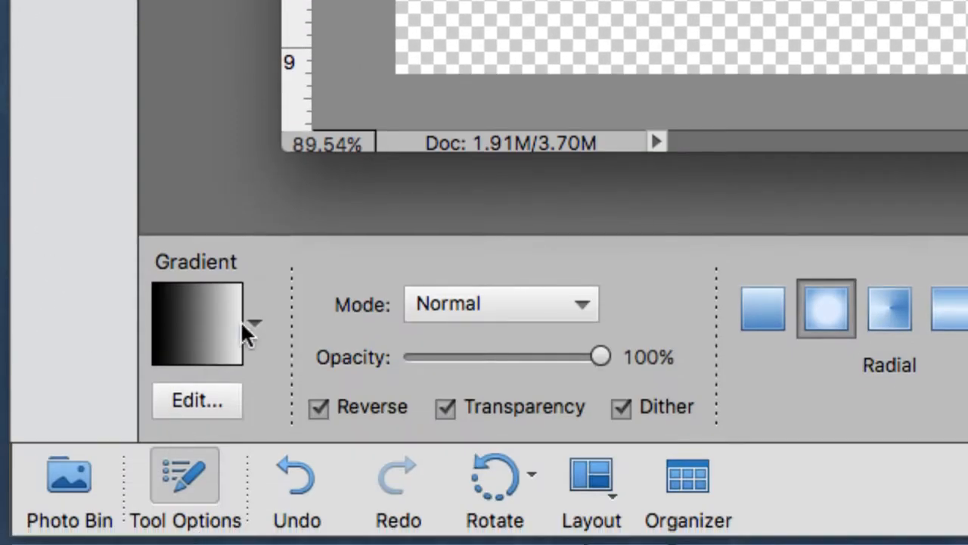
Choose the black-to-transparent gradient preset and set the gradient style to Linear.
left_click(240, 321)
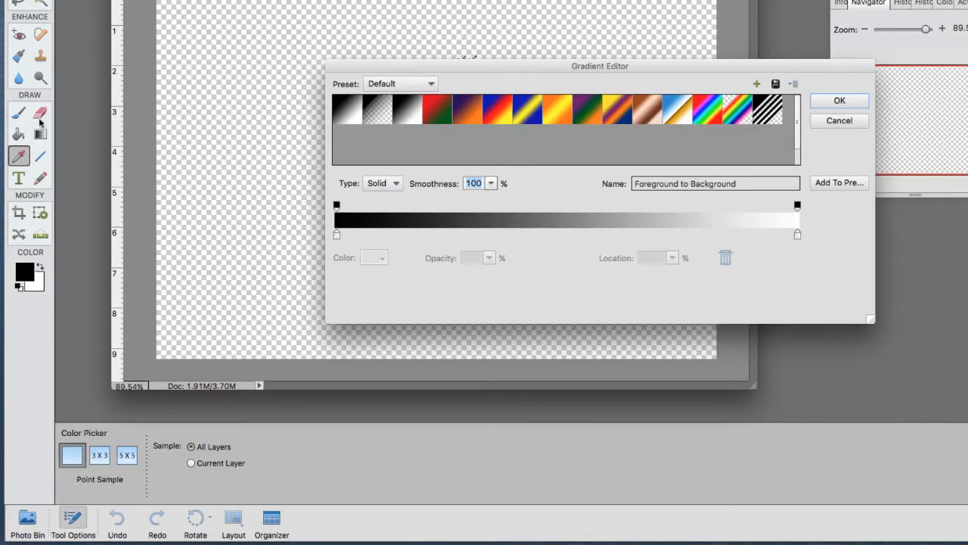
left_click(841, 124)
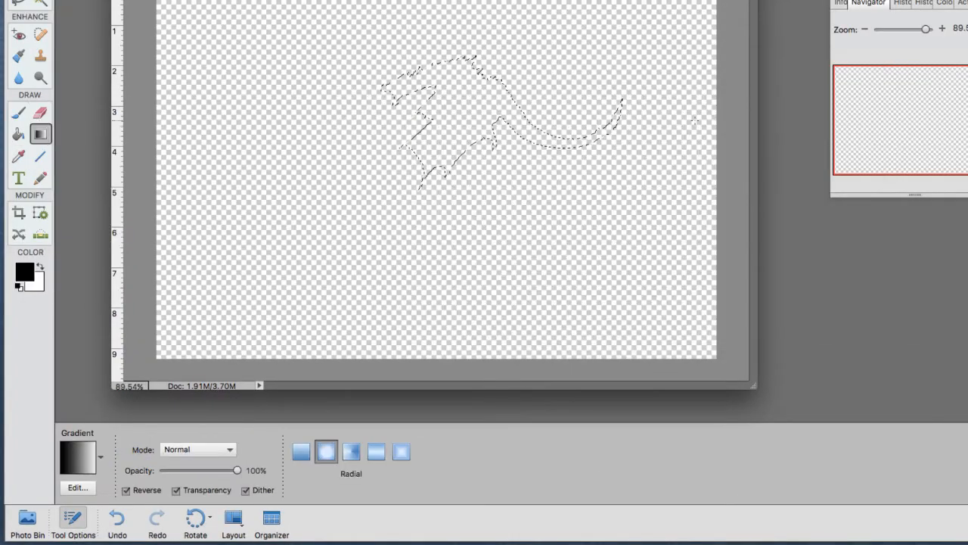
left_click(102, 458)
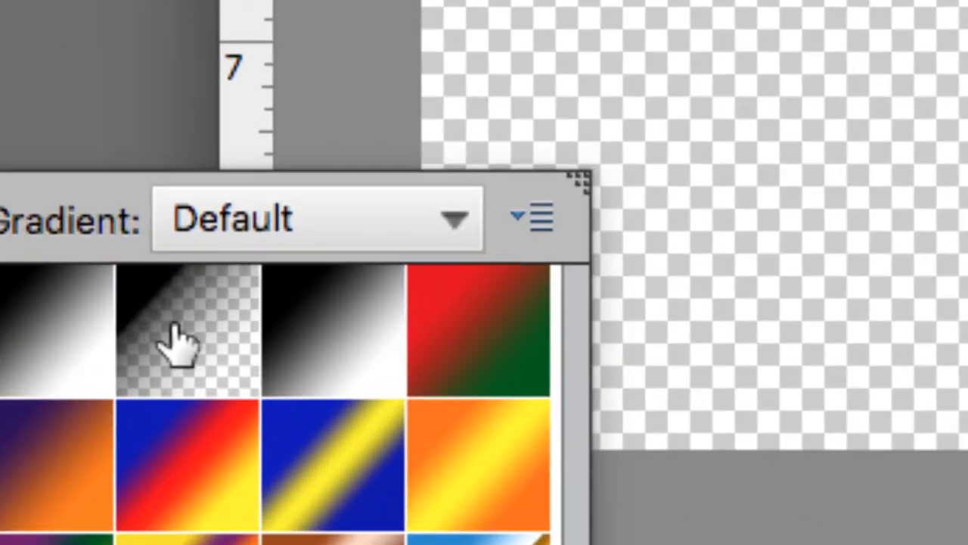
left_click(186, 353)
key("Return")
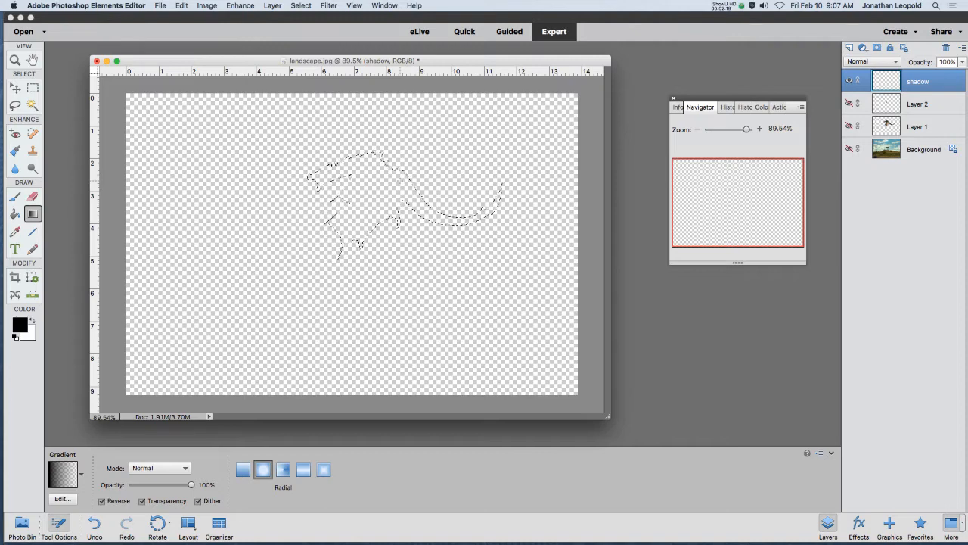
left_click(242, 470)
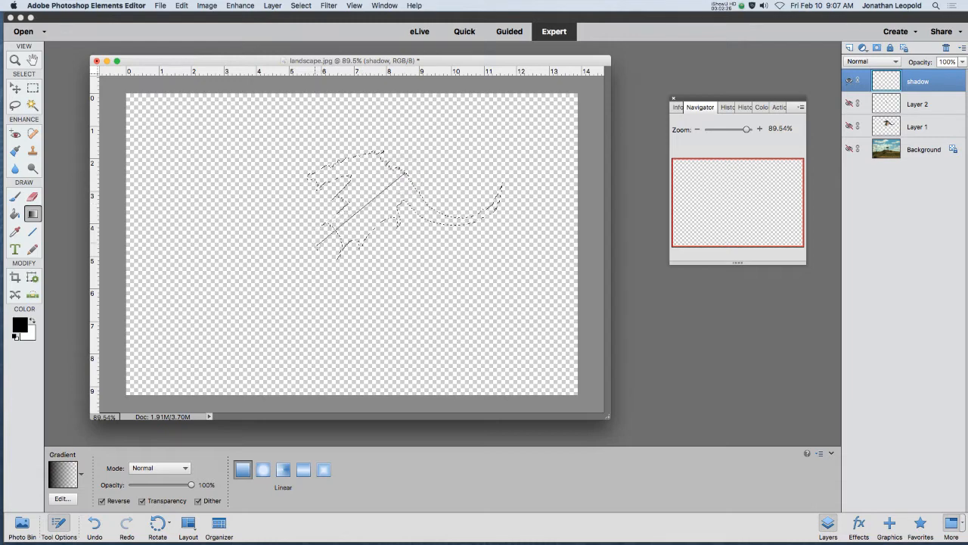
Try diagonal linear gradients across the dragon selection in black and with the colors swapped to white, undoing each one.
left_click_drag(404, 173, 404, 173)
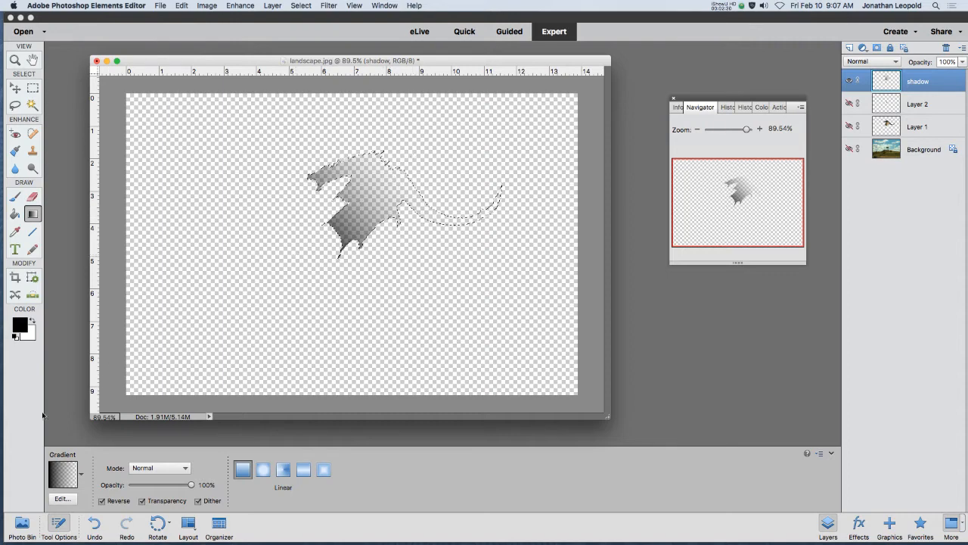
left_click(33, 322)
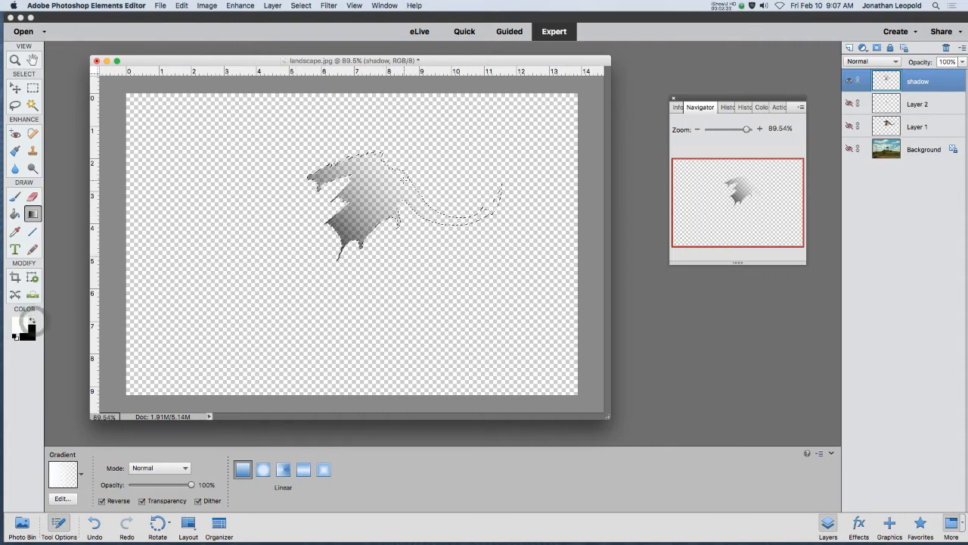
key("super+z")
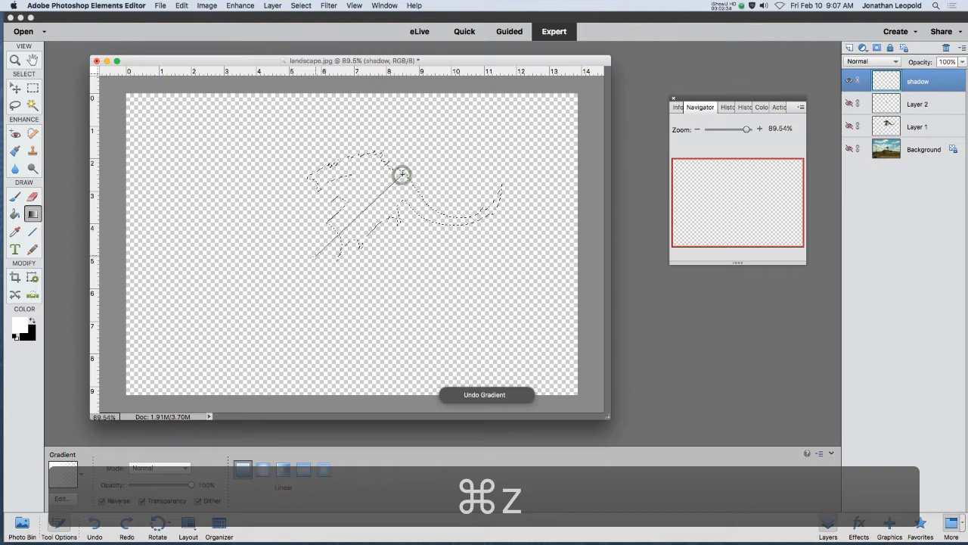
left_click_drag(315, 256, 314, 255)
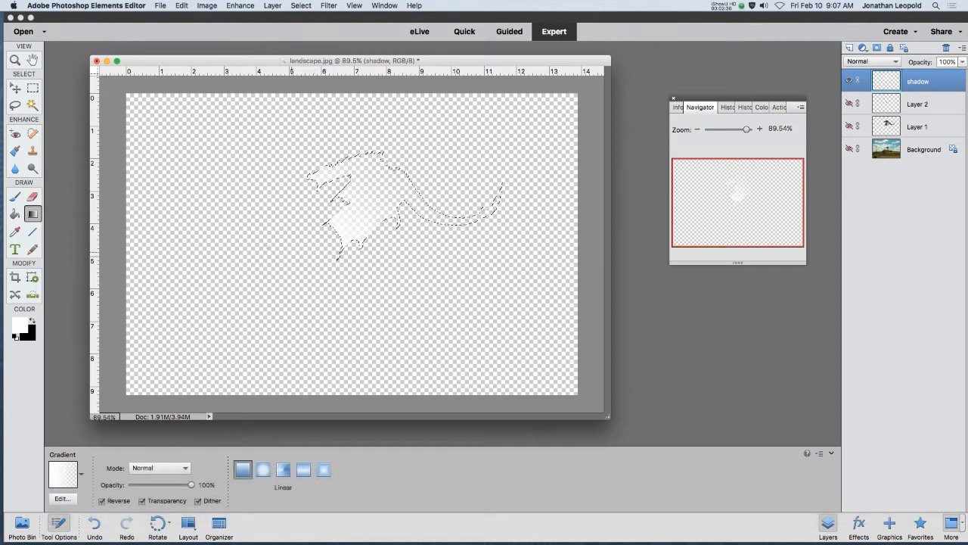
left_click(31, 322)
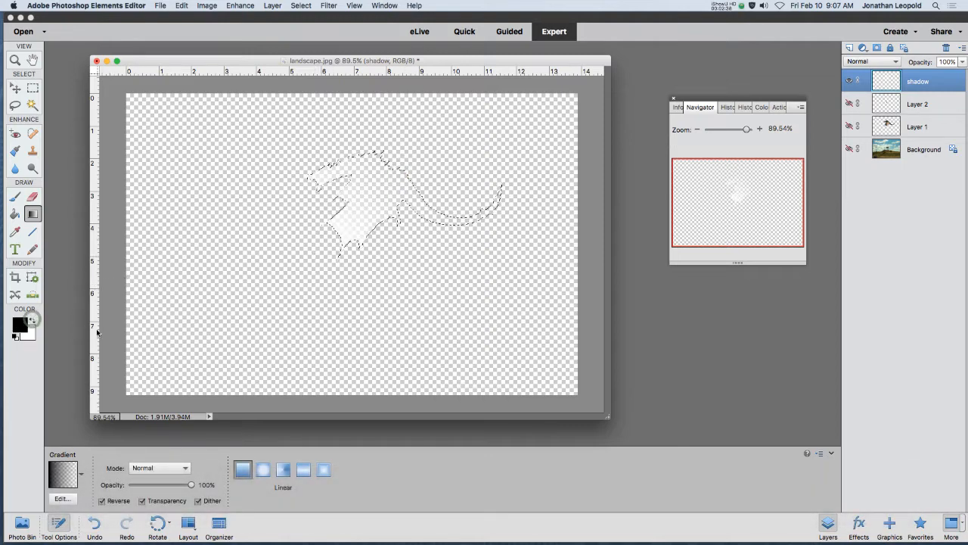
key("super+z")
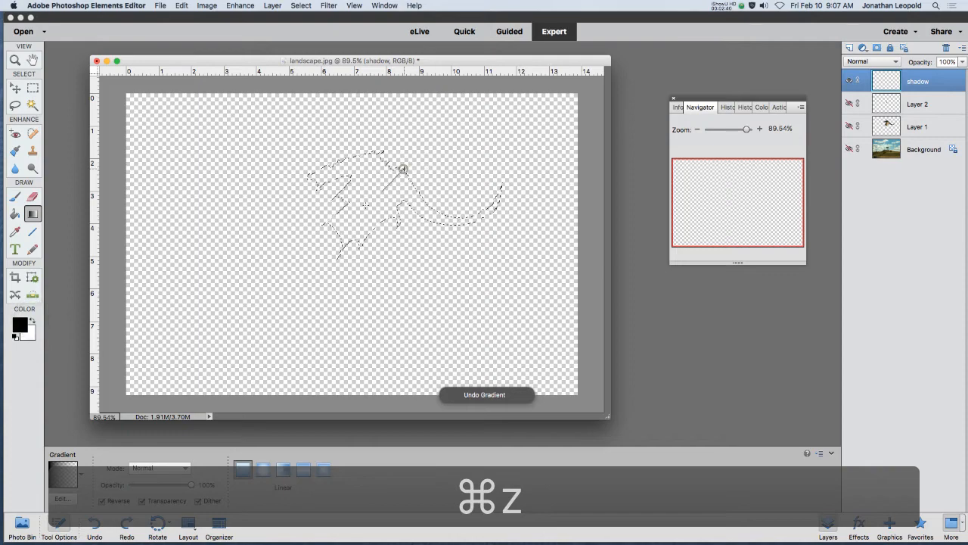
left_click_drag(365, 206, 291, 263)
key("super+z")
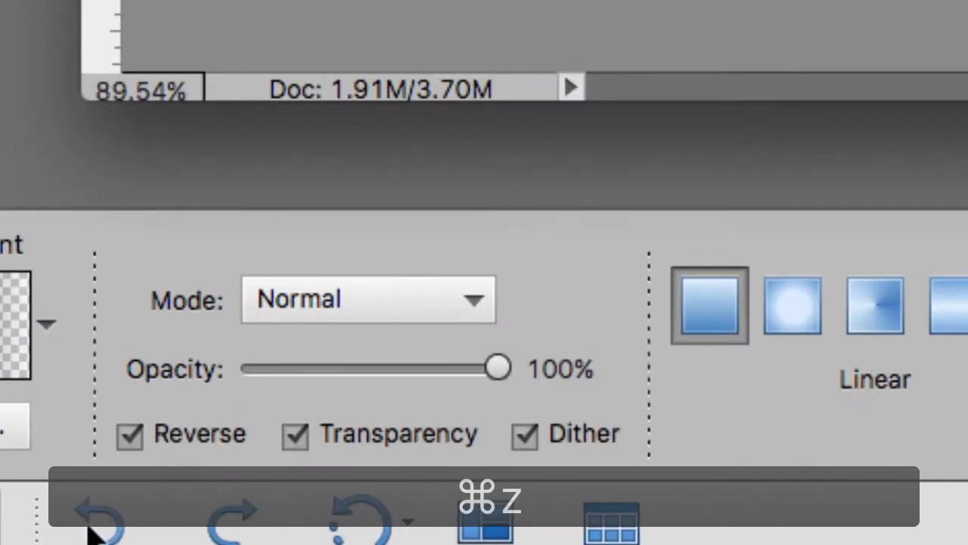
Turn off the Reverse option for the gradient.
left_click(130, 438)
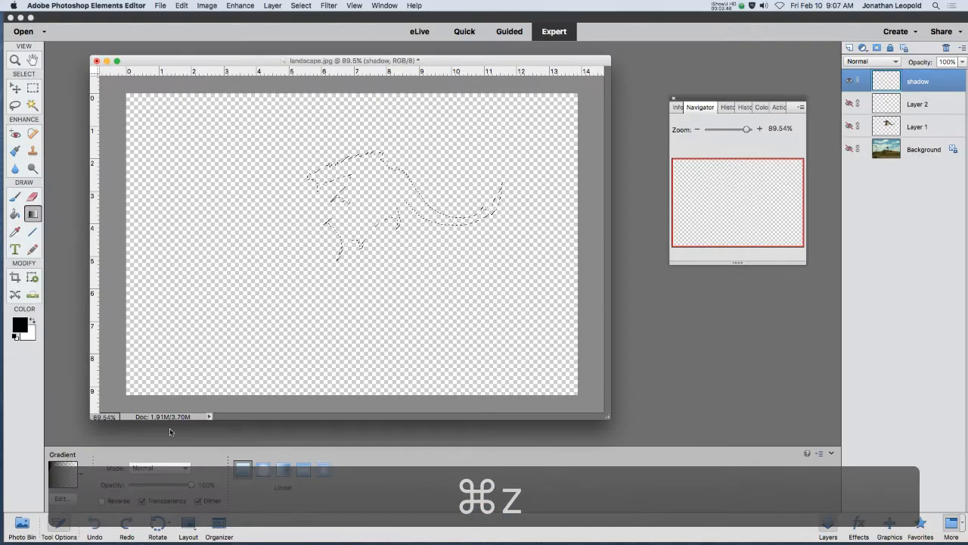
Fill the dragon selection with a diagonal black-to-transparent linear gradient fading toward the lower wing, and deselect it.
left_click_drag(325, 223, 301, 295)
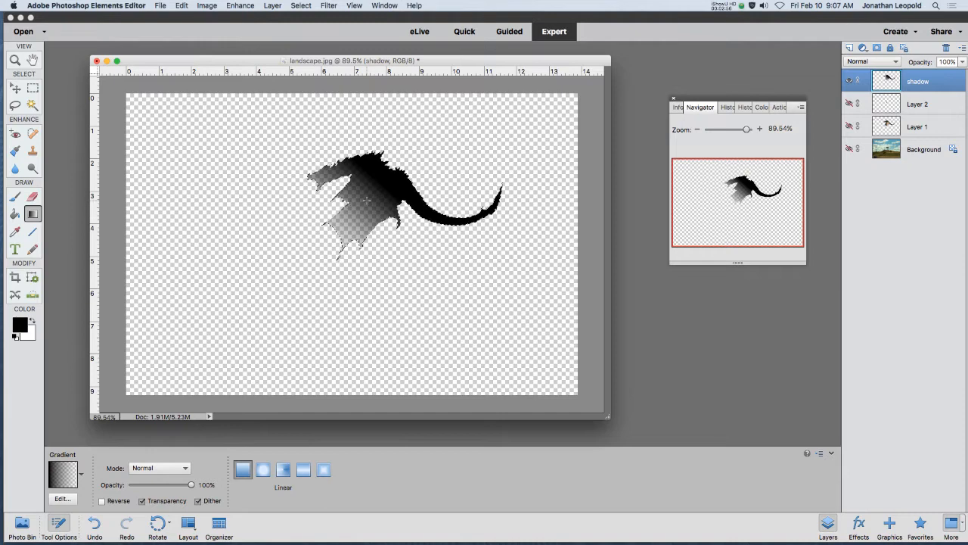
key("super+d")
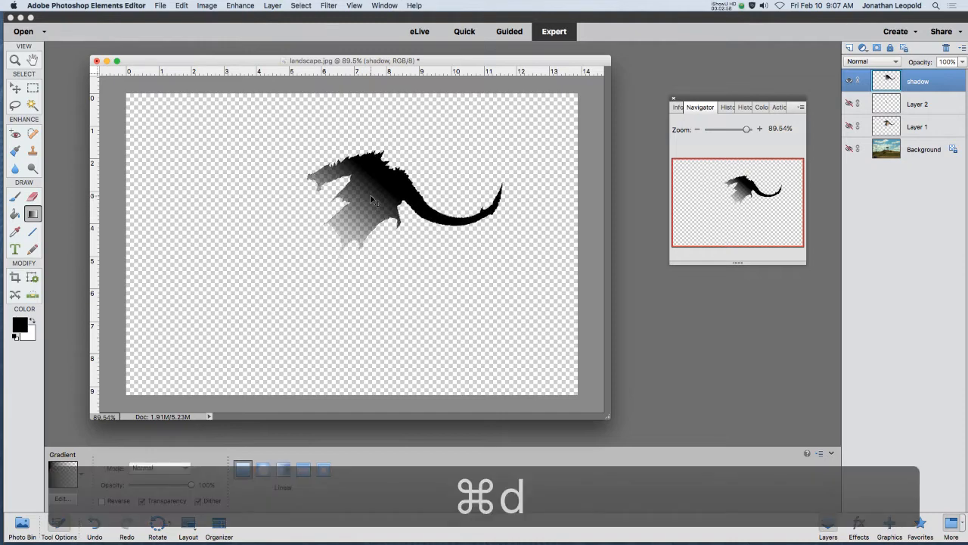
Make the Background, Layer 1 and Layer 2 layers visible again.
left_click(850, 149)
left_click(850, 127)
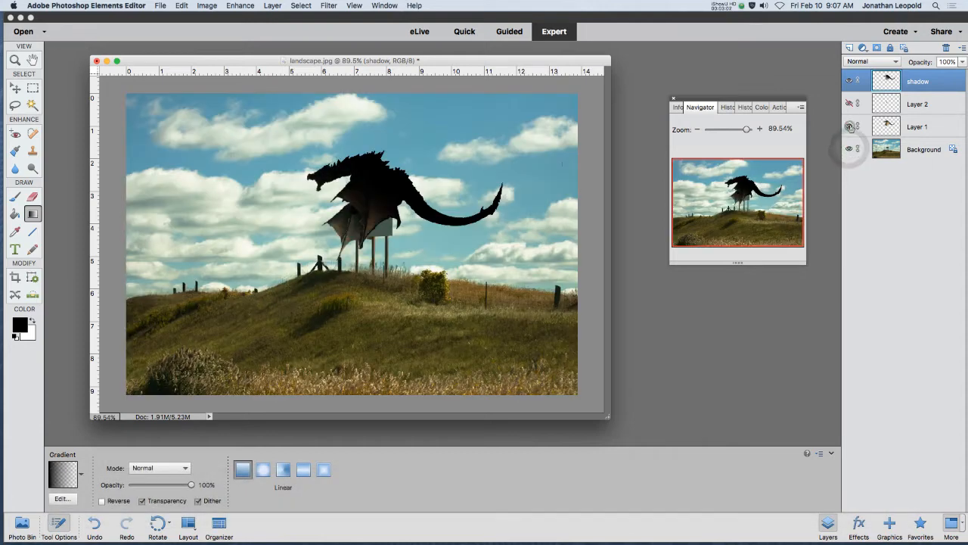
left_click(849, 103)
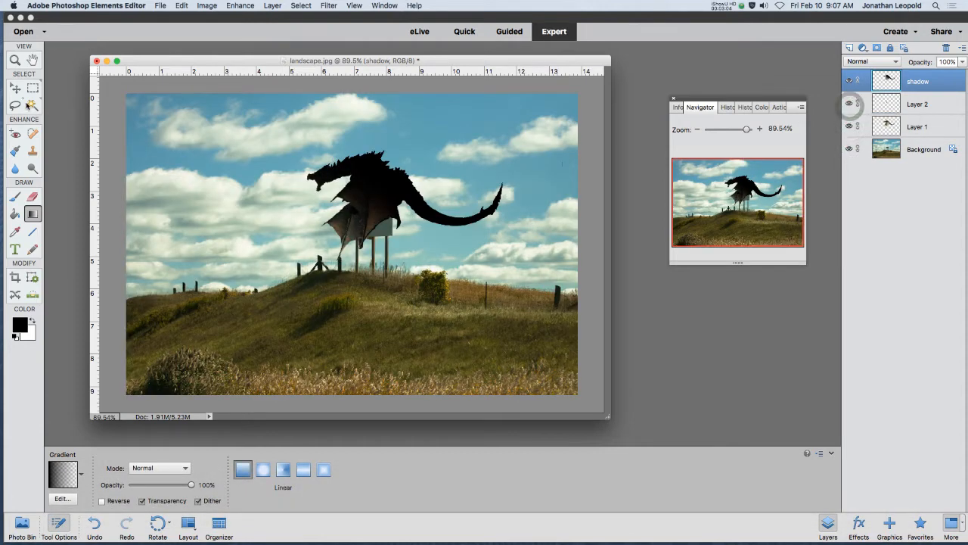
Move the dragon shadow onto the hillside below the dragon and flip it vertically to a height of about -90.57%.
left_click(15, 87)
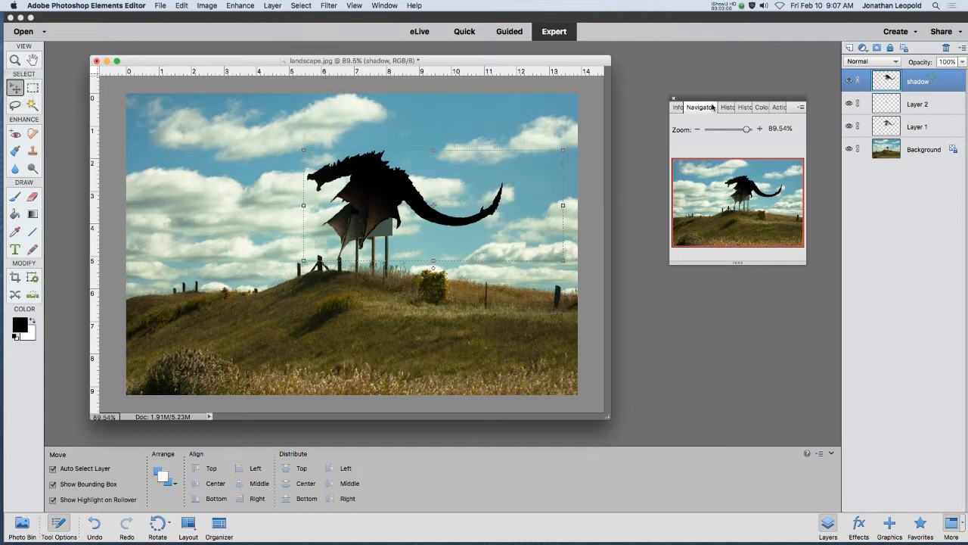
left_click_drag(391, 186, 306, 268)
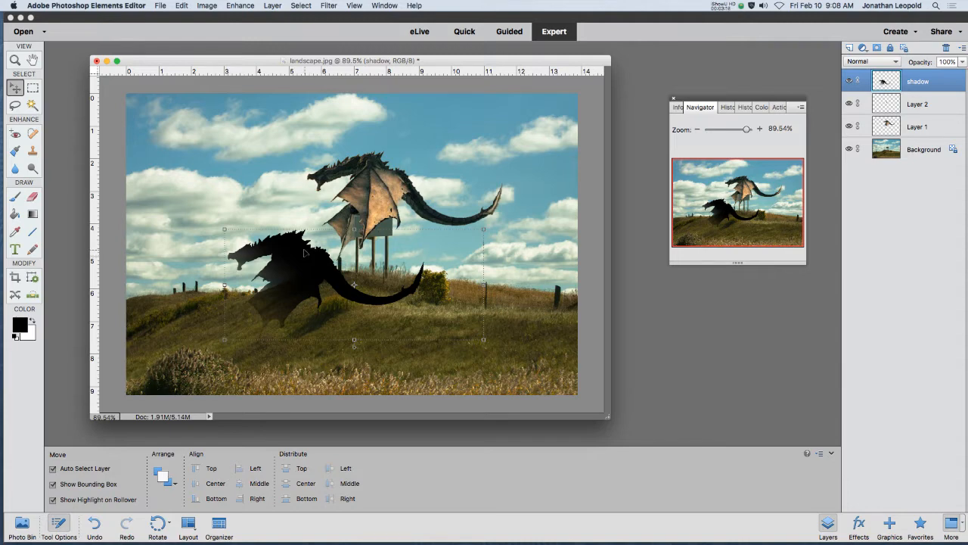
left_click_drag(354, 229, 327, 297)
left_click_drag(373, 326, 372, 360)
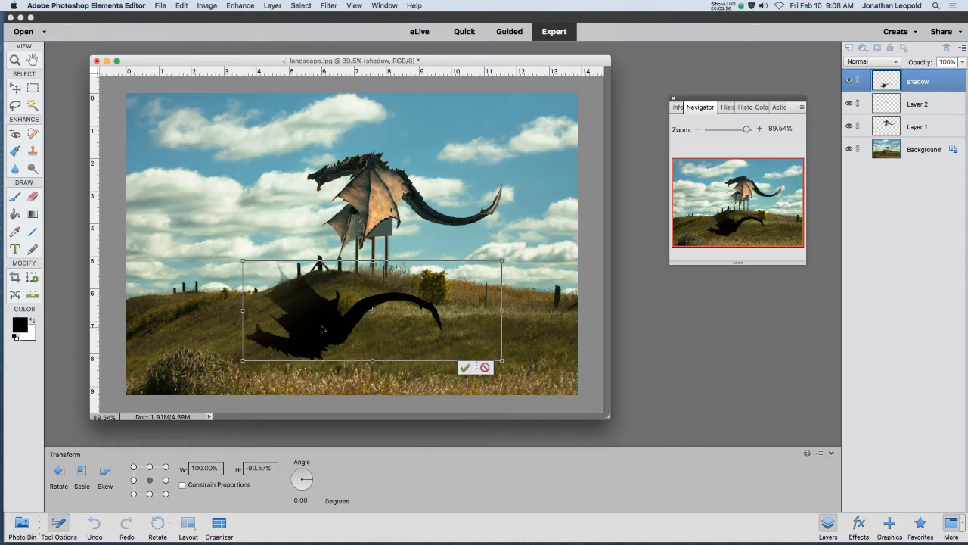
left_click_drag(322, 329, 293, 333)
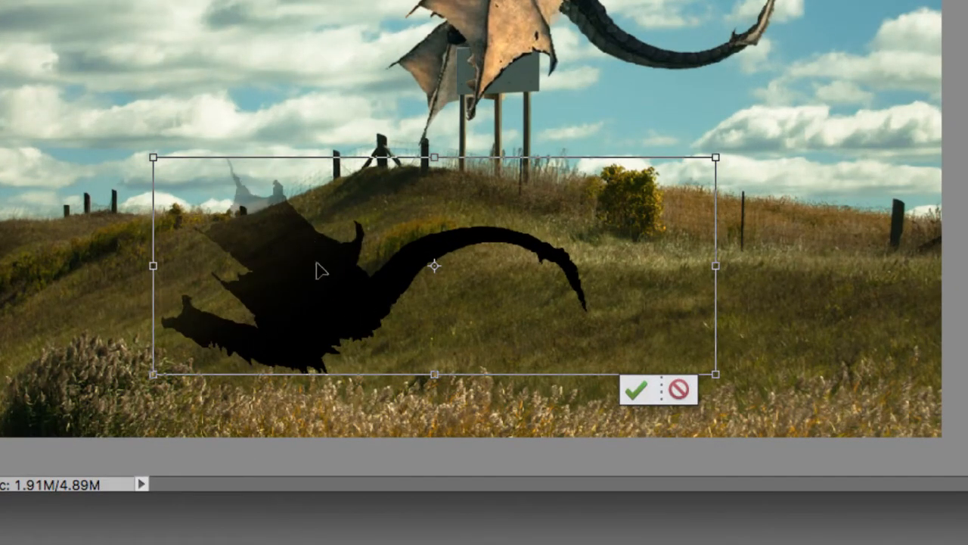
left_click_drag(316, 262, 305, 273)
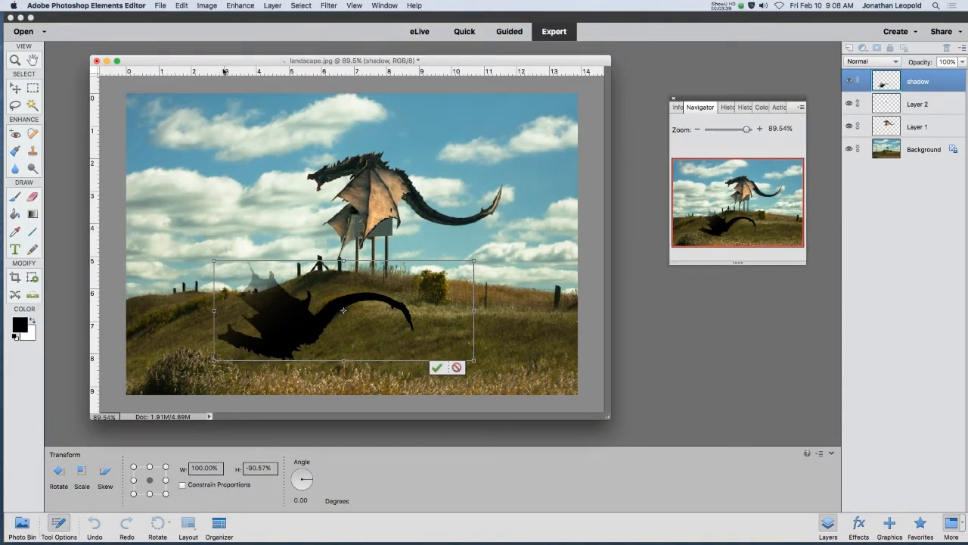
Distort the flipped shadow by pulling its two upper corners inward and down to follow the hill's slope, and apply the transform.
left_click(206, 6)
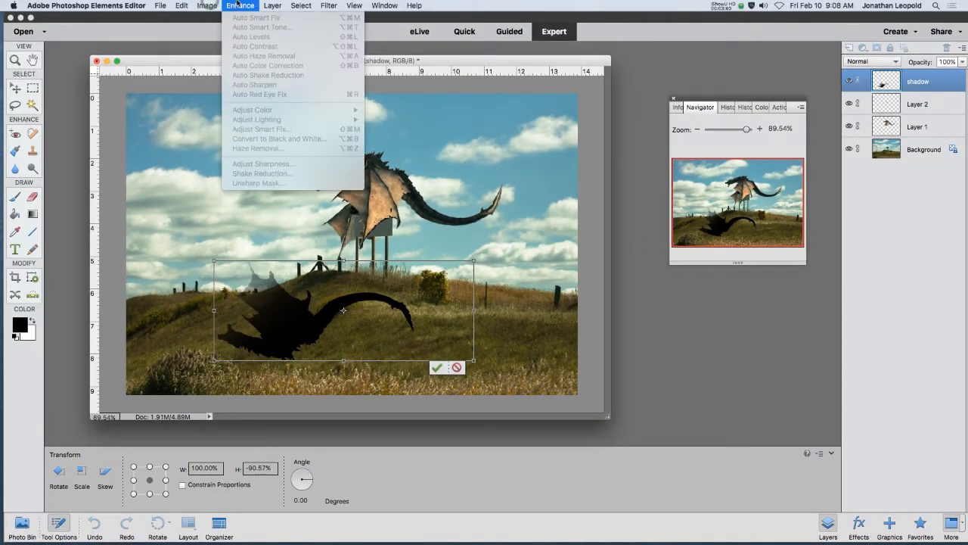
mouse_move(213, 27)
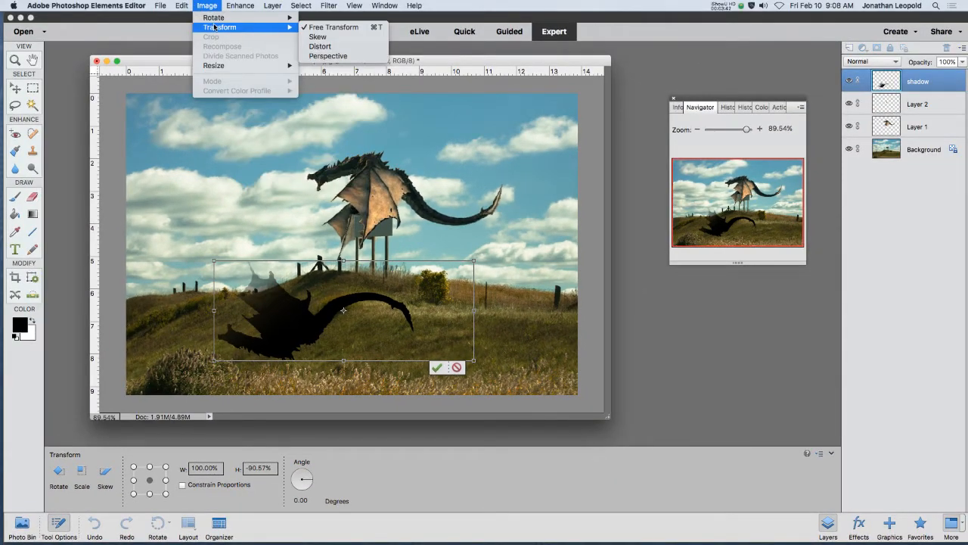
left_click(327, 46)
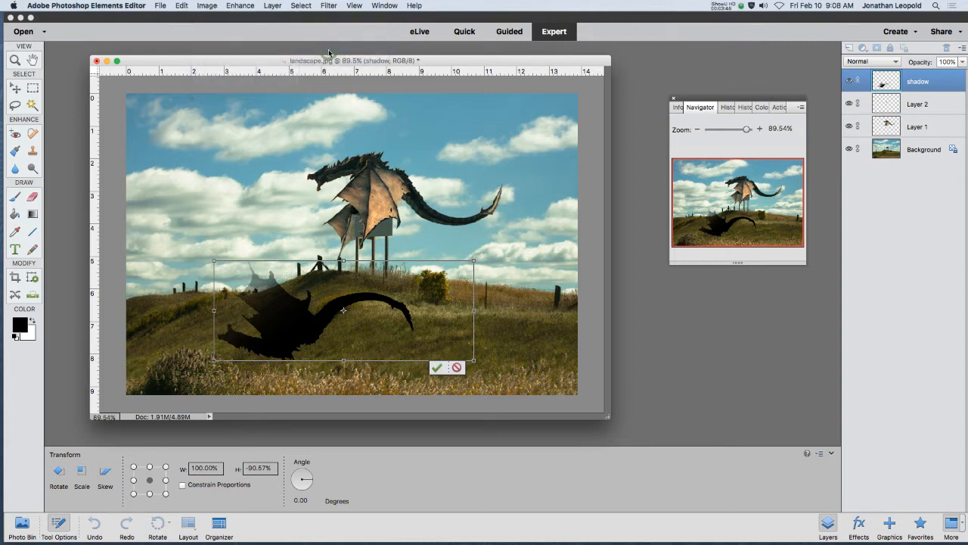
left_click_drag(475, 264, 397, 277)
left_click_drag(215, 262, 255, 291)
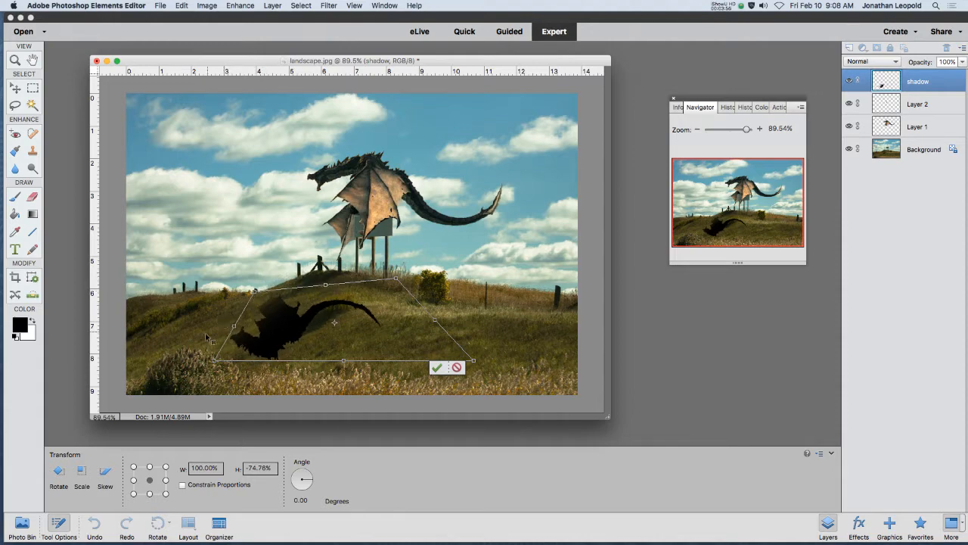
scroll(257, 349, "up", 5)
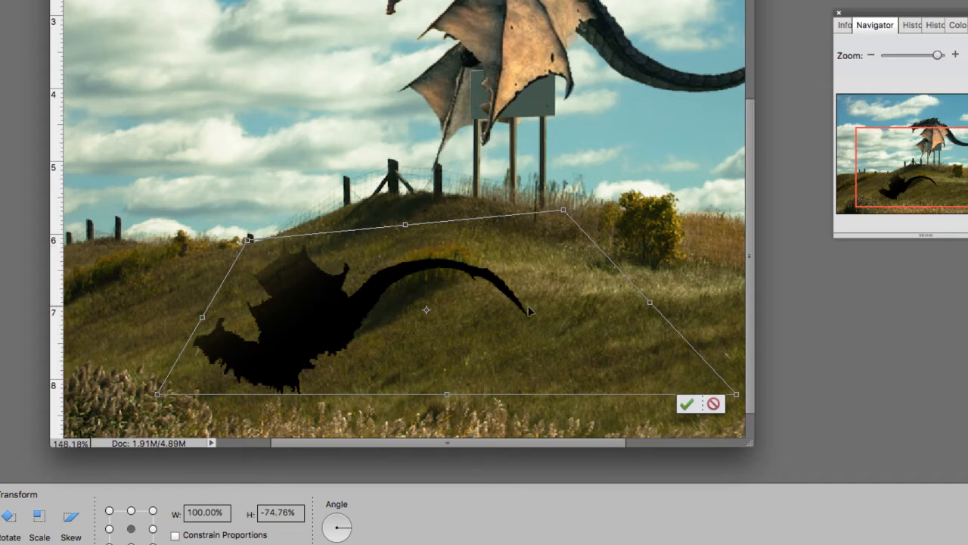
left_click_drag(248, 240, 222, 254)
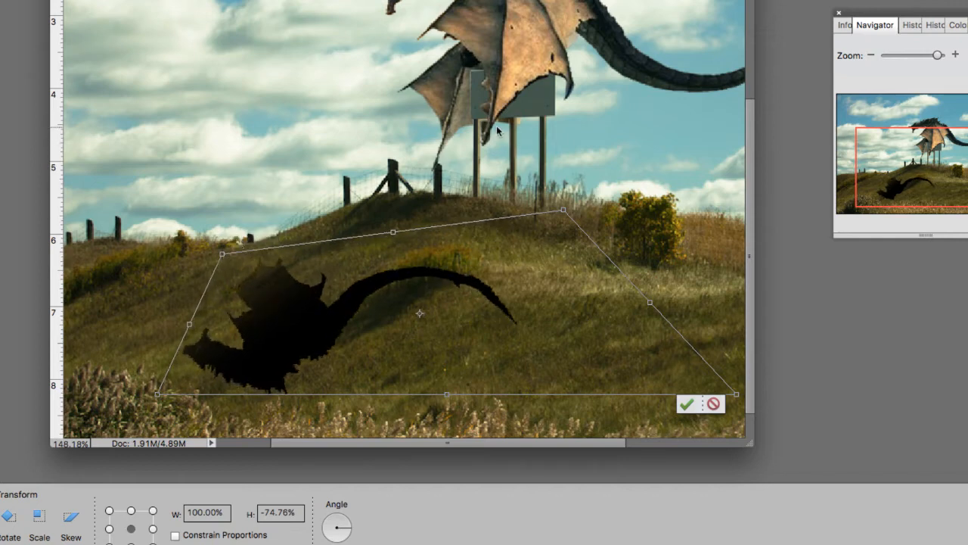
left_click(687, 405)
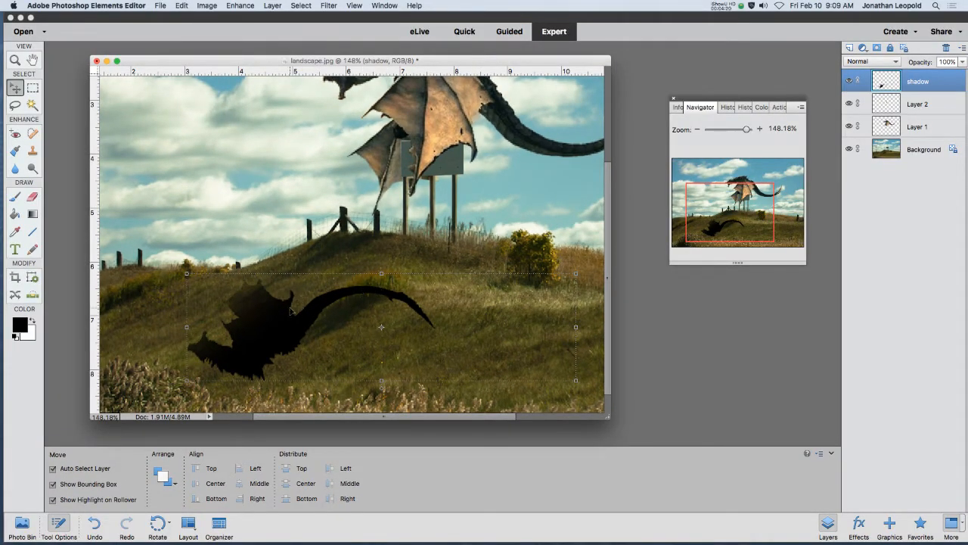
Select the empty area around the dragon shadow with the Magic Wand and invert the selection to the dragon shape.
left_click(33, 105)
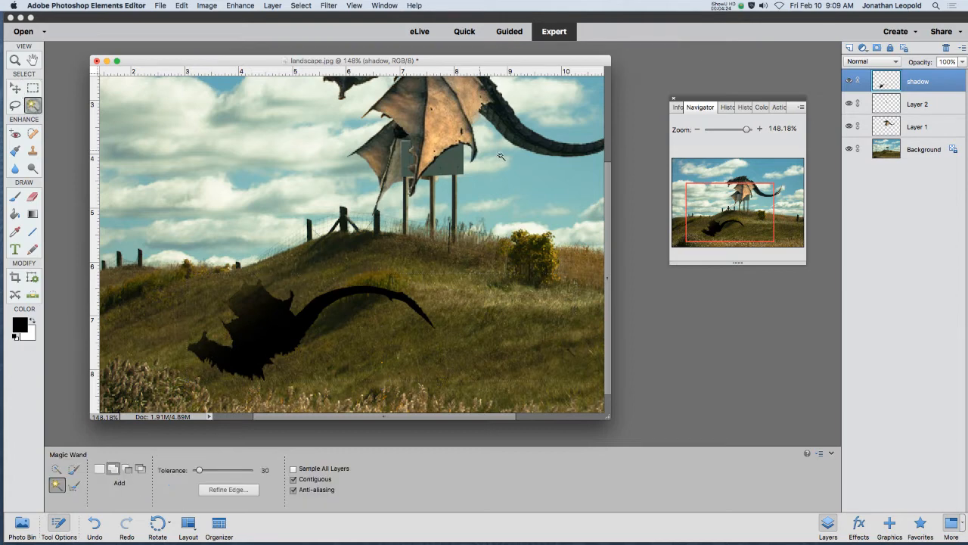
left_click(219, 195)
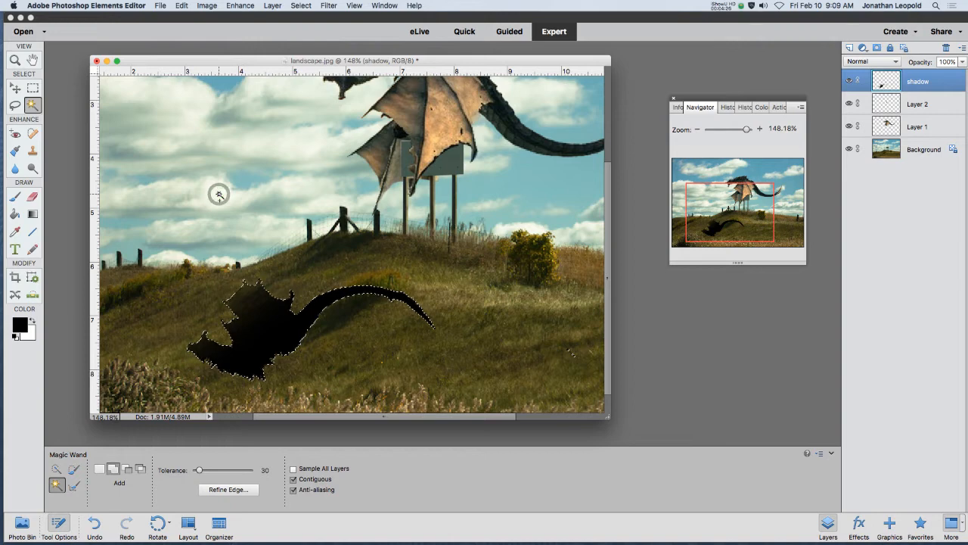
left_click(301, 6)
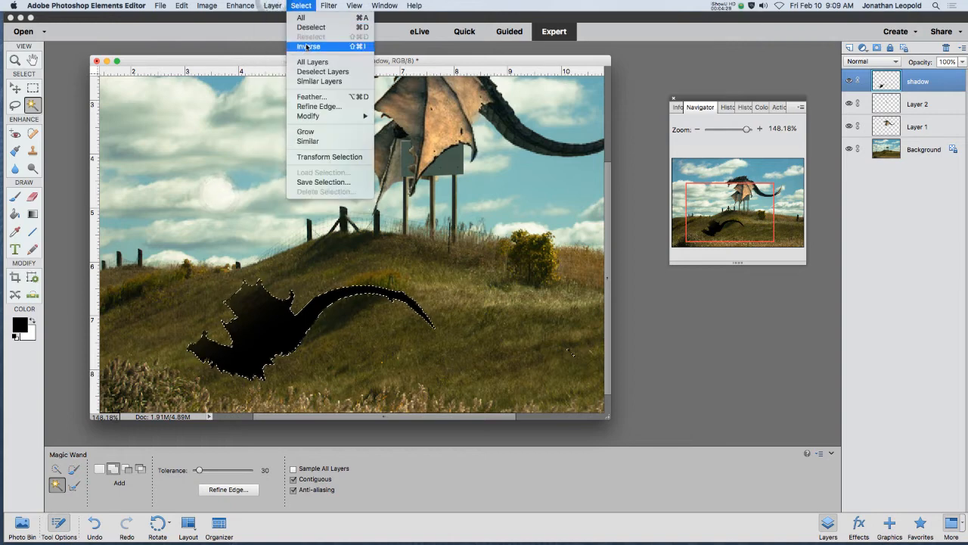
left_click(307, 46)
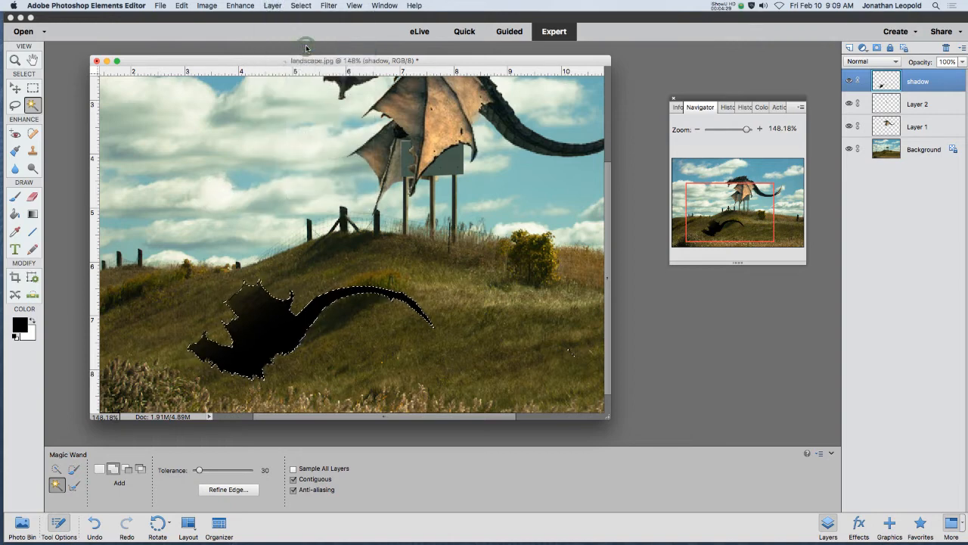
Refill the dragon selection with a black-to-transparent gradient on a new layer, keeping the shadow layer hidden, and deselect it.
left_click(850, 48)
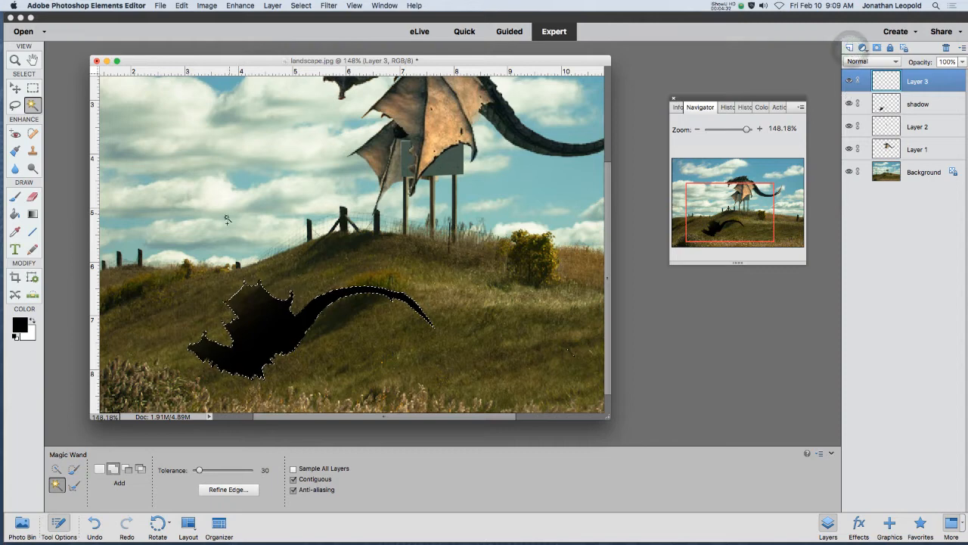
left_click(848, 104)
left_click(31, 215)
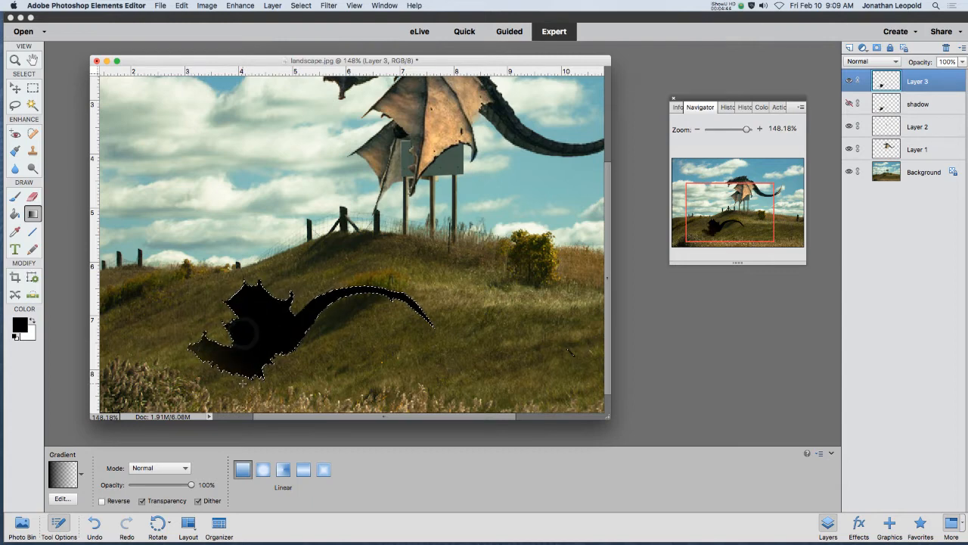
key("super+z")
key("super+z")
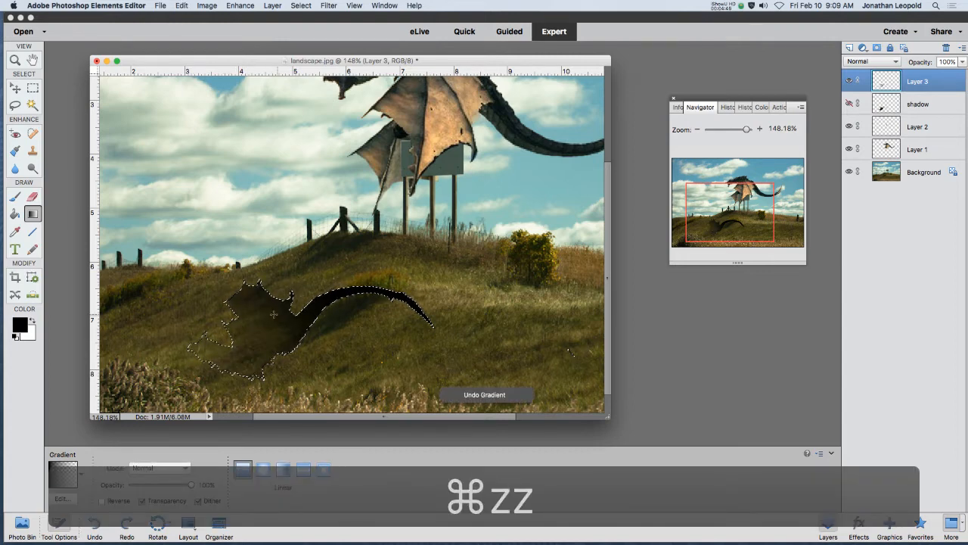
scroll(236, 390, "down", 1)
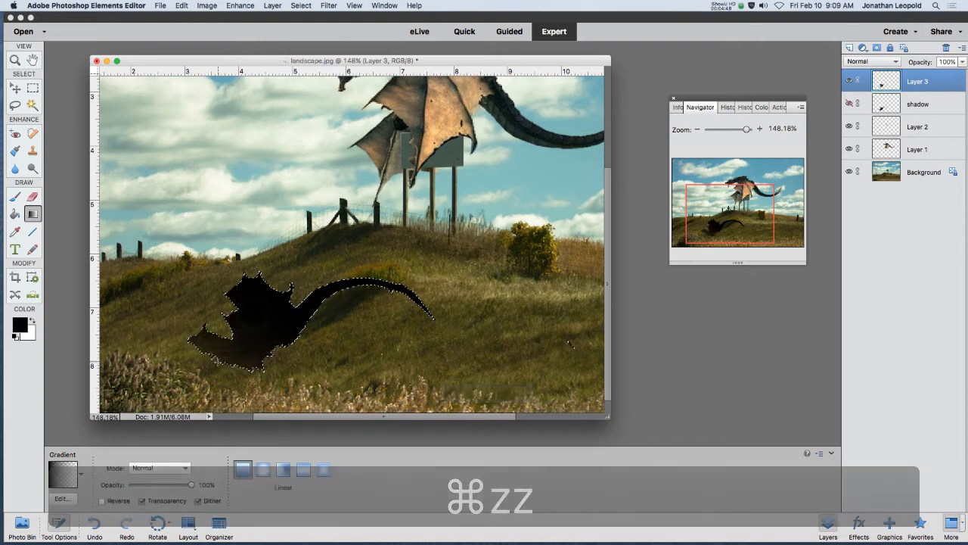
key("super+d")
Lower the opacity of Layer 3 to 47%.
scroll(234, 387, "up", 2)
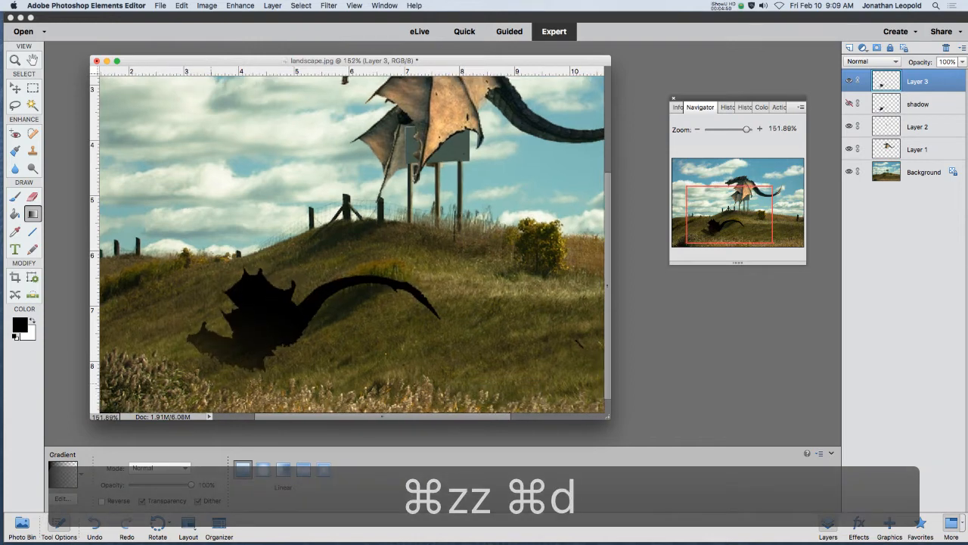
left_click(964, 62)
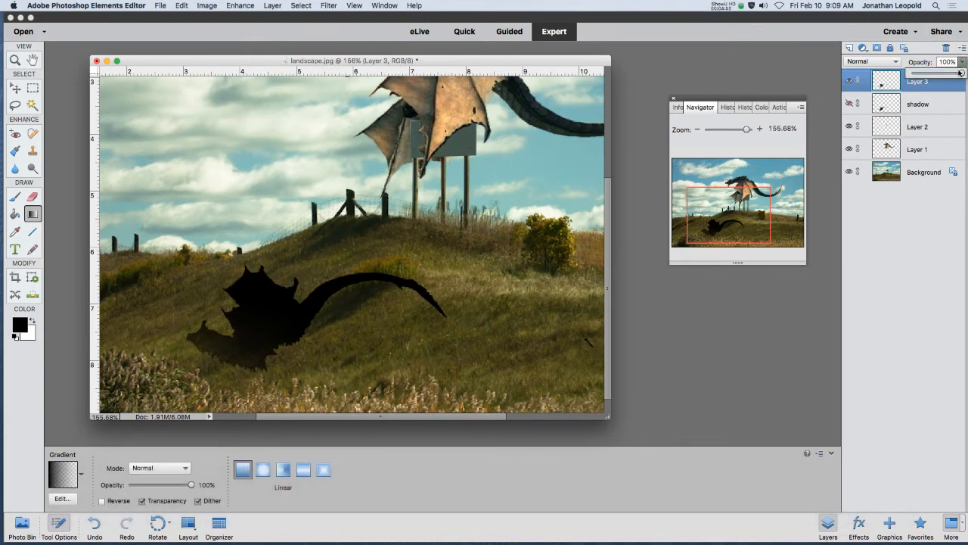
left_click_drag(958, 74, 938, 75)
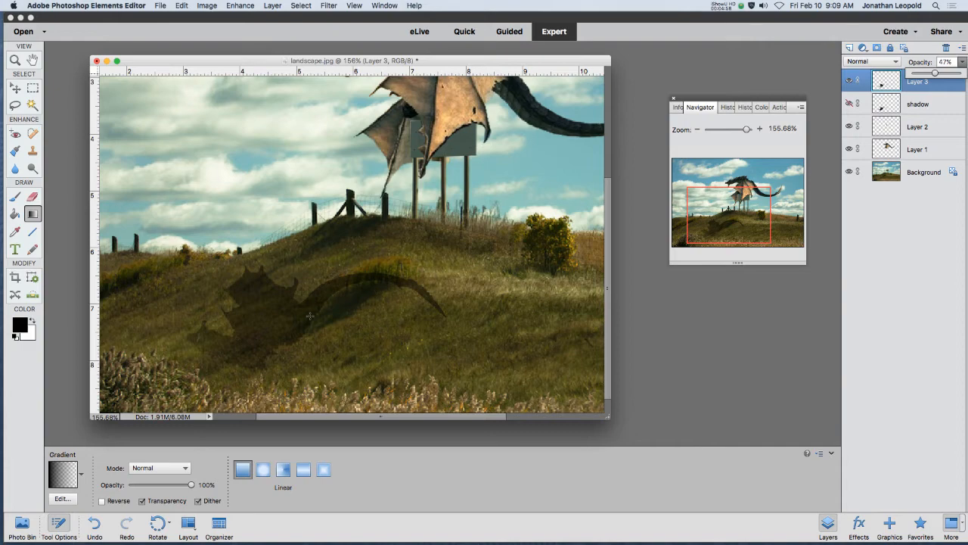
Compare the dragon shadow's tone up close with the natural shadows on the hillside and below the fence posts.
scroll(310, 315, "up", 5)
scroll(339, 302, "up", 3)
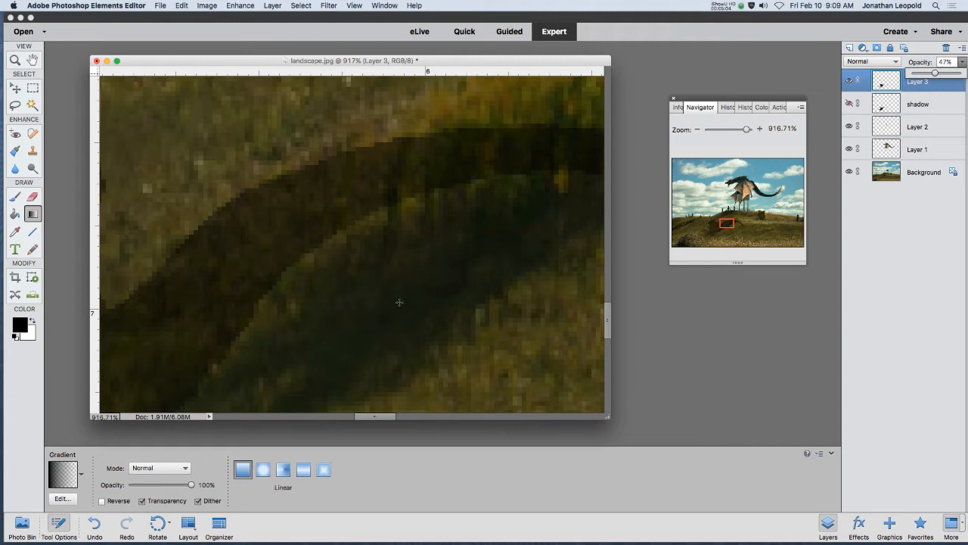
scroll(400, 303, "down", 4)
scroll(399, 190, "up", 5)
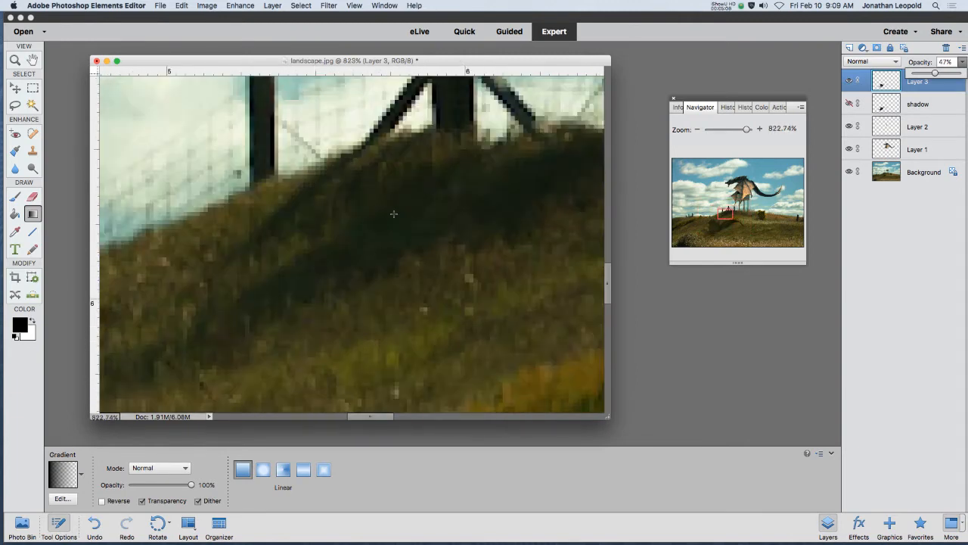
scroll(364, 240, "down", 6)
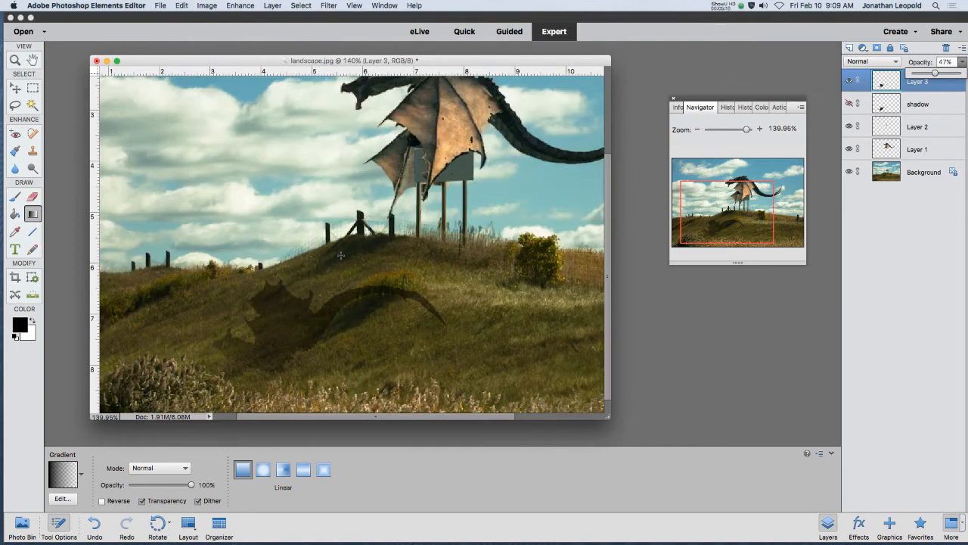
Delete the hidden shadow layer and select the dragon shape on Layer 3.
left_click(933, 107)
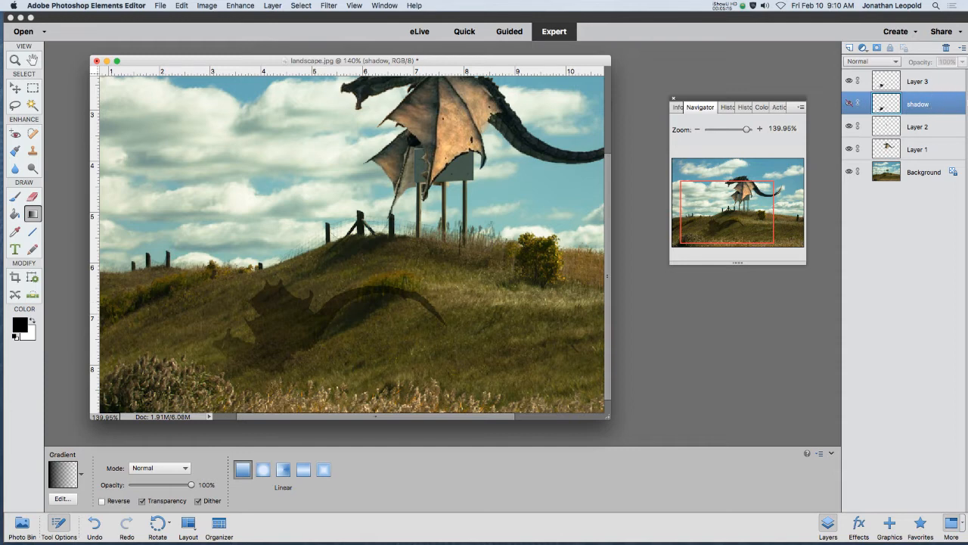
left_click_drag(925, 104, 947, 50)
left_click(931, 80)
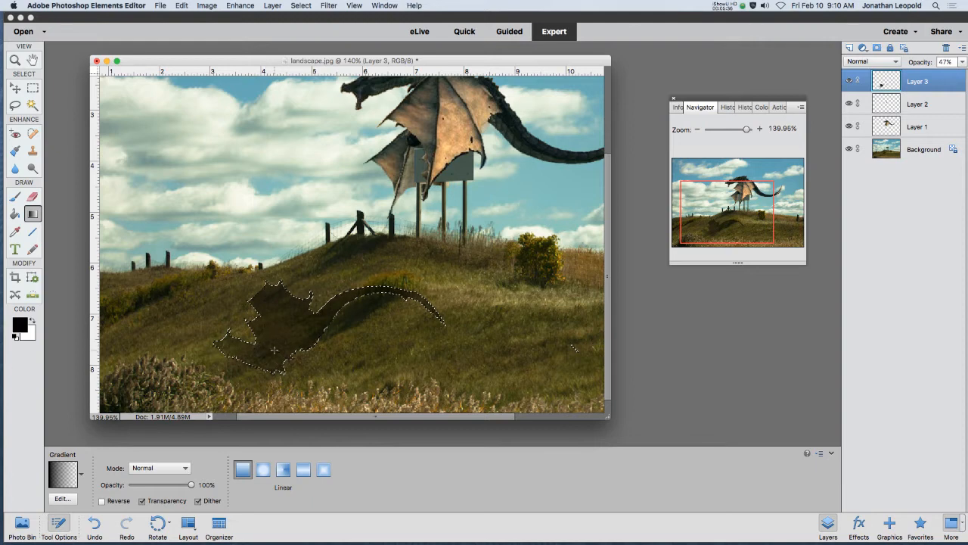
Start choosing a new foreground color in the green range, with the natural shadow below the fence posts in close view.
left_click(20, 324)
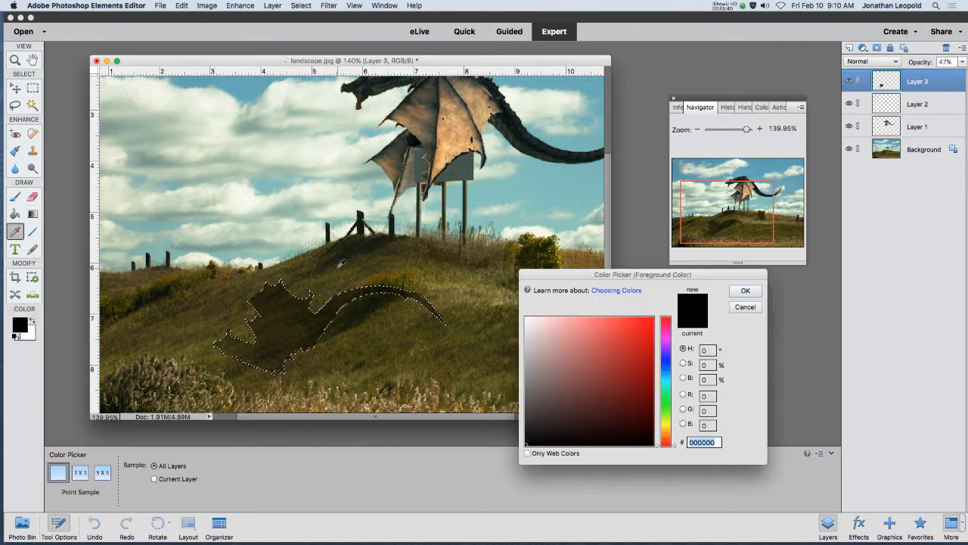
scroll(342, 263, "up", 5)
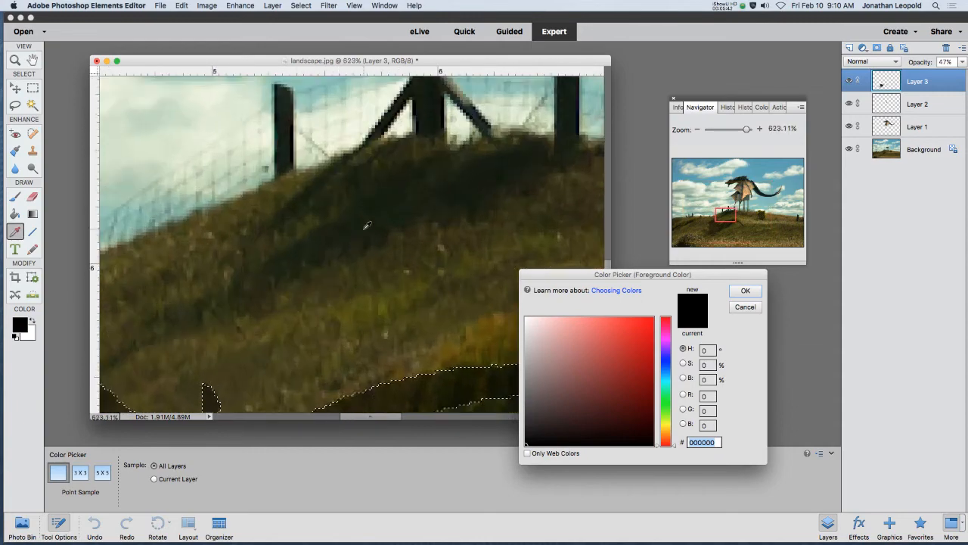
scroll(366, 226, "up", 2)
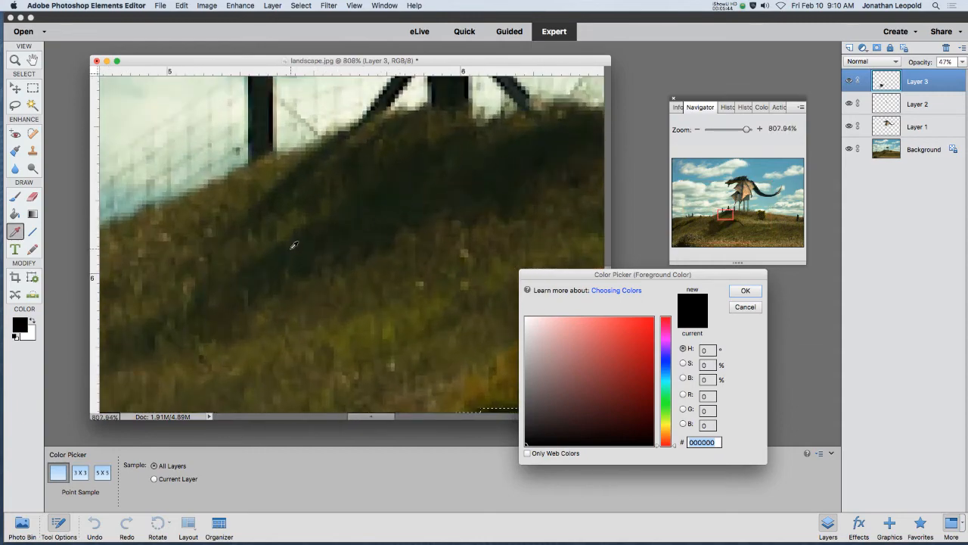
left_click_drag(662, 275, 615, 190)
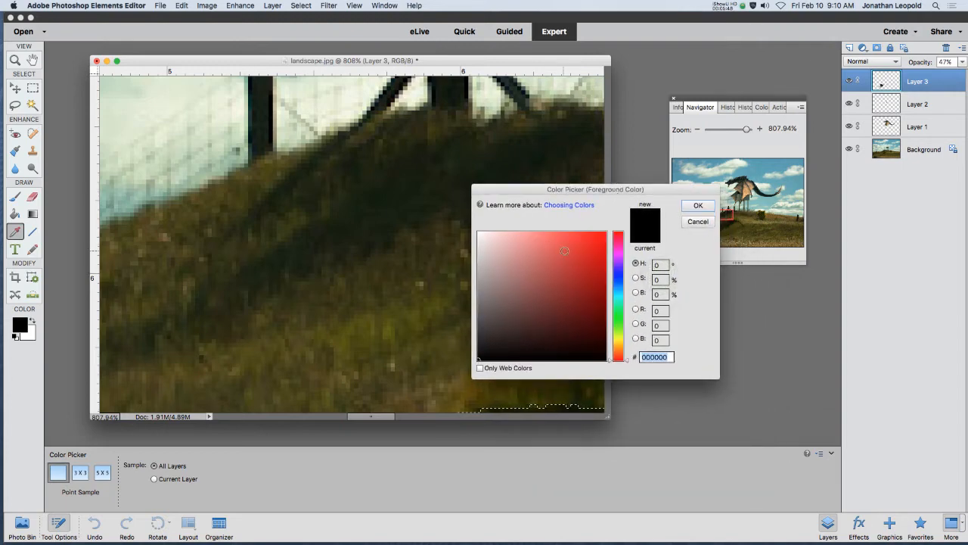
left_click_drag(611, 295, 611, 323)
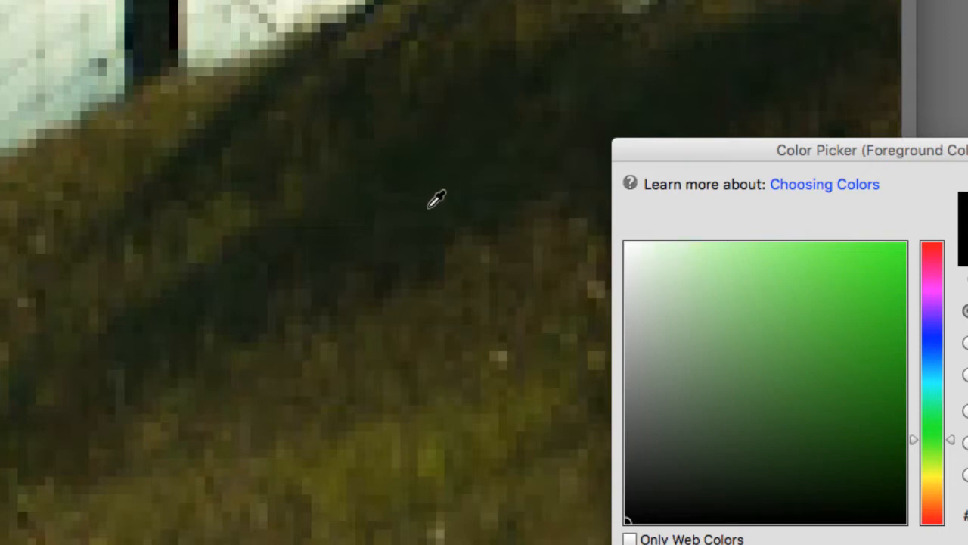
Sample several points in the natural shadow below the fence posts to compare their dark green tones.
left_click(371, 202)
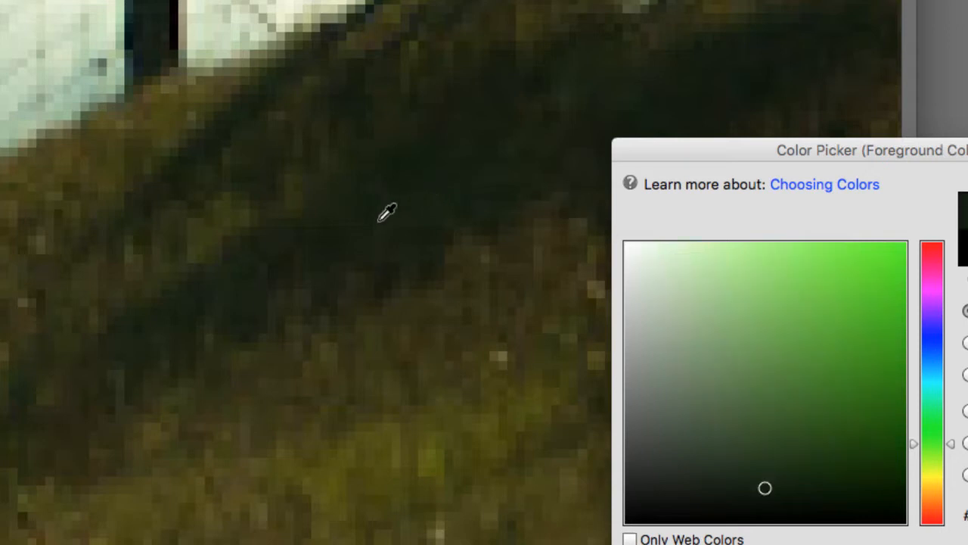
left_click(331, 249)
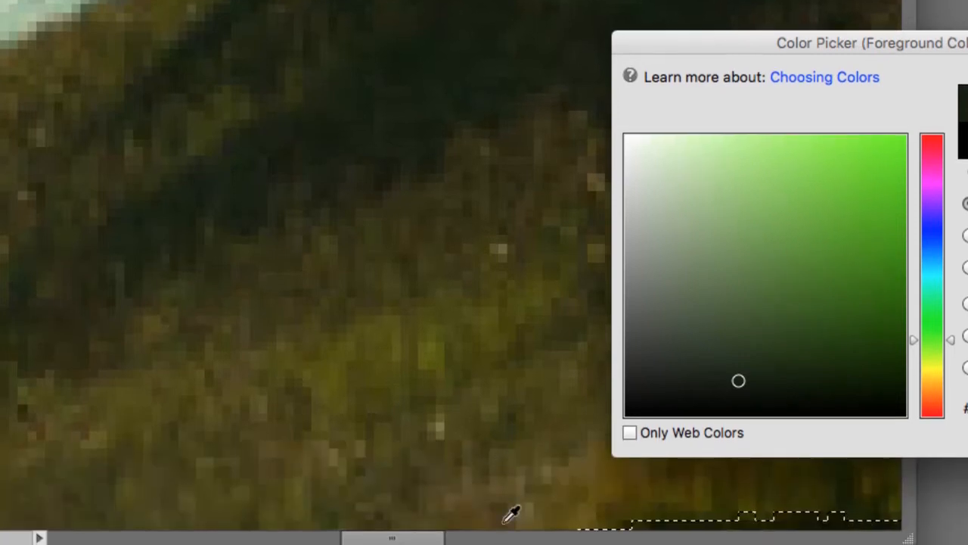
left_click(392, 101)
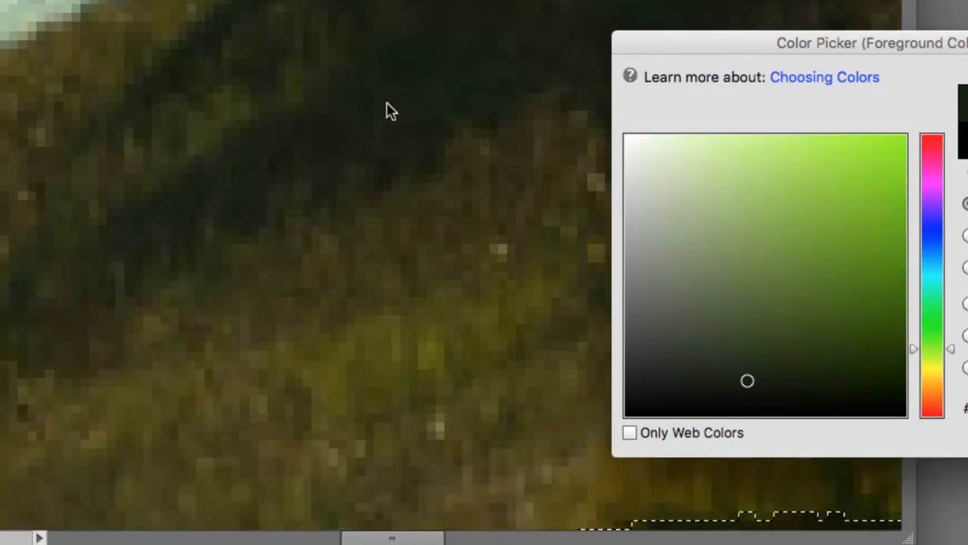
left_click(456, 85)
left_click(221, 38)
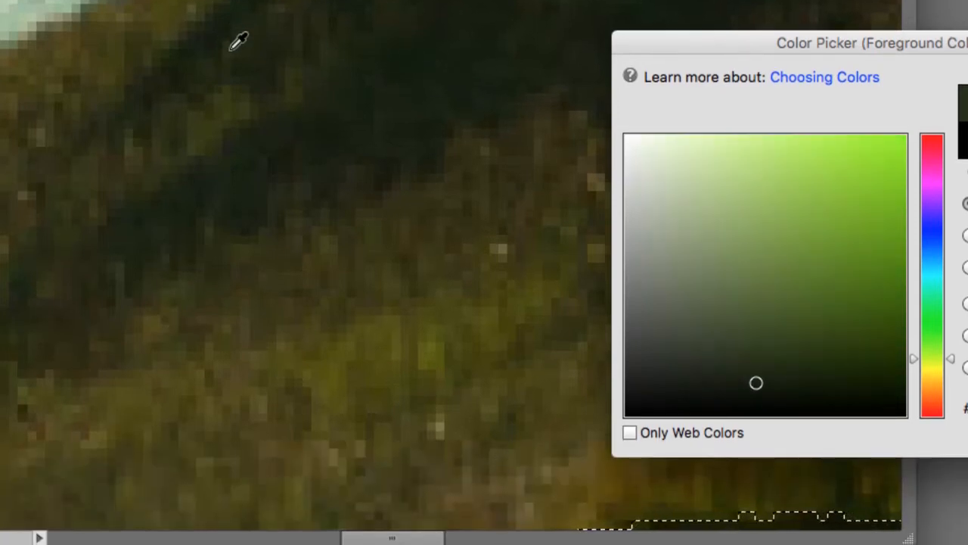
left_click(231, 47)
left_click(236, 115)
left_click(318, 107)
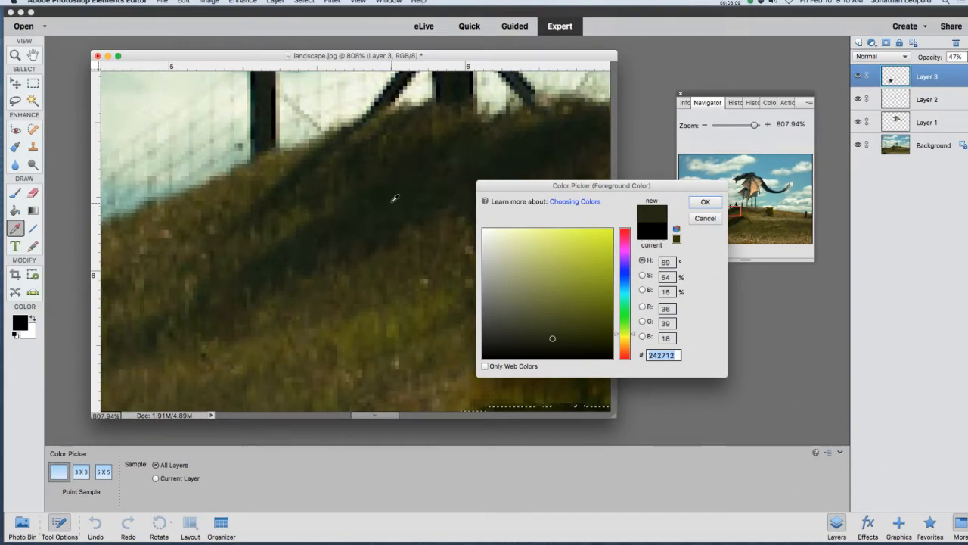
left_click(395, 181)
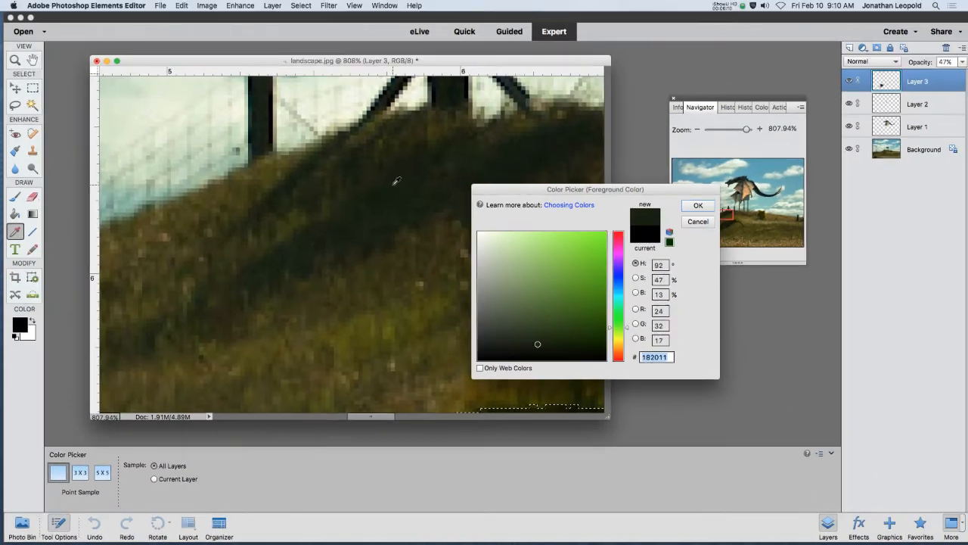
left_click(340, 214)
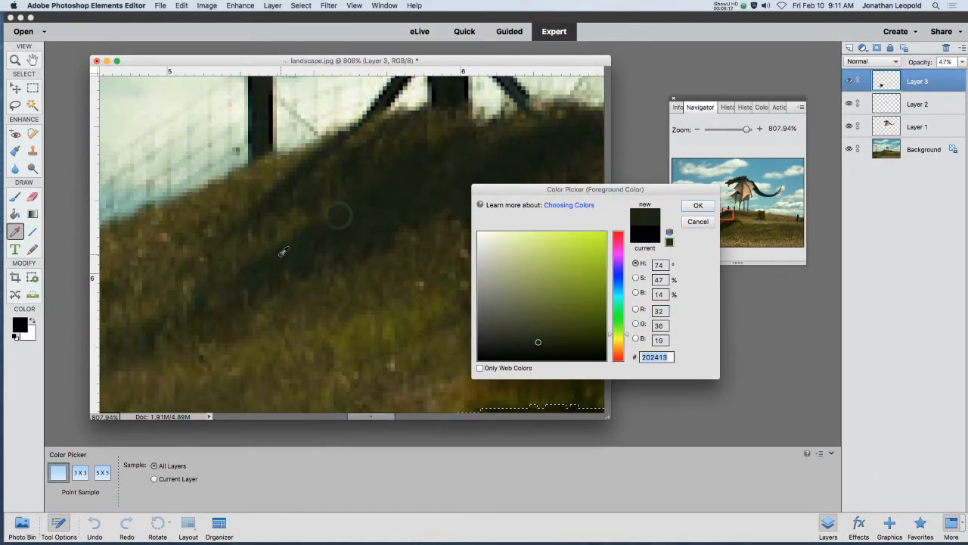
left_click(281, 252)
left_click(307, 252)
left_click(356, 213)
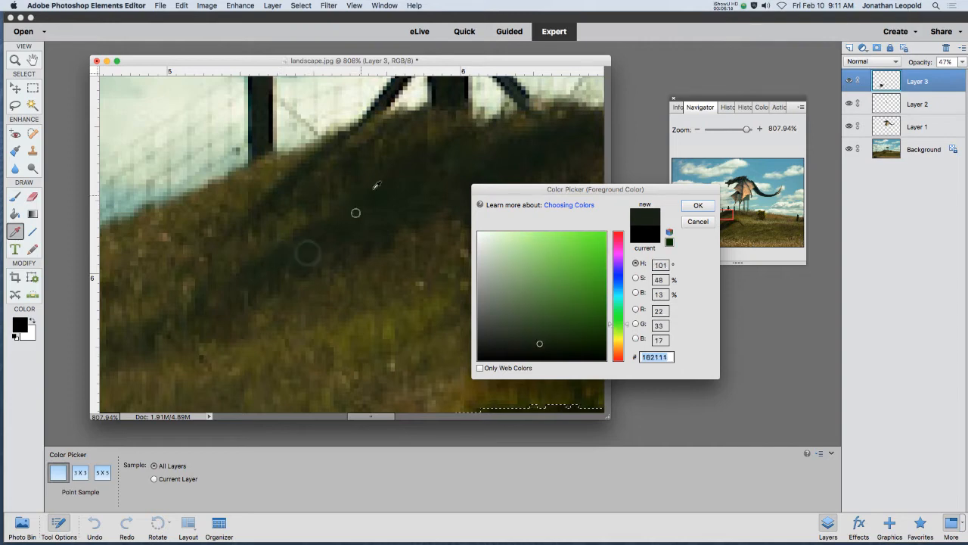
Sample the natural shadow's green and brighten it to set the foreground color to 405721.
left_click(298, 203)
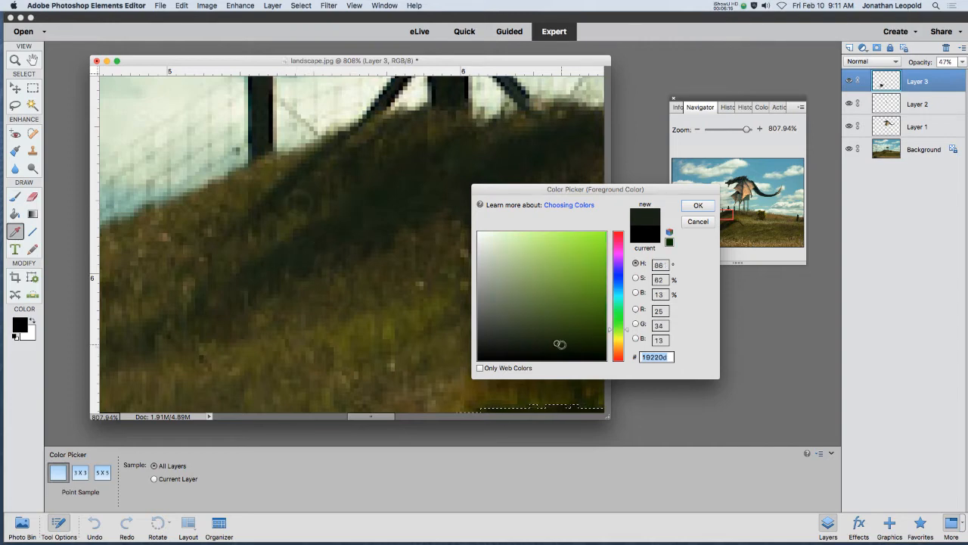
left_click_drag(559, 343, 557, 316)
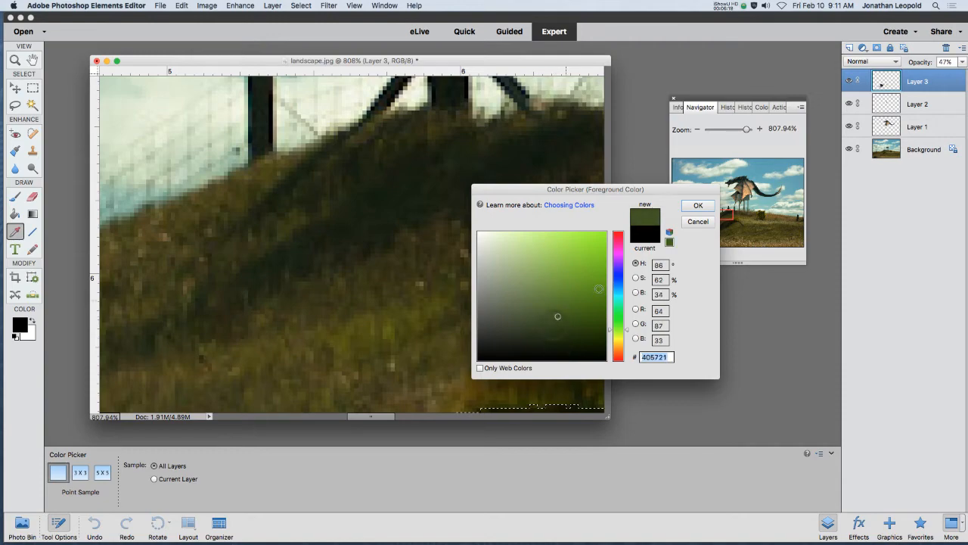
left_click(709, 209)
Fill the dragon selection on a new layer with a green-to-transparent linear gradient fading toward the shadow's head.
scroll(370, 346, "down", 6)
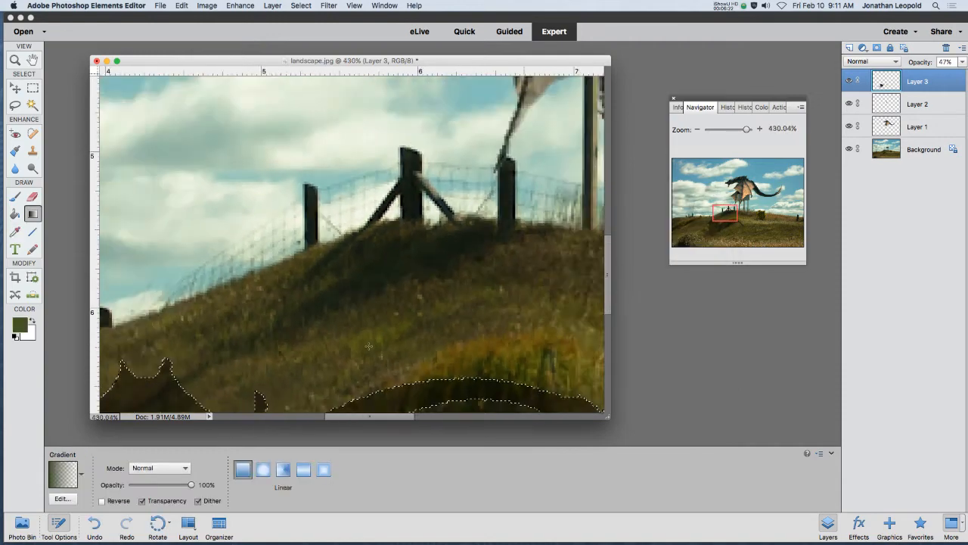
scroll(369, 347, "down", 8)
scroll(342, 386, "down", 6)
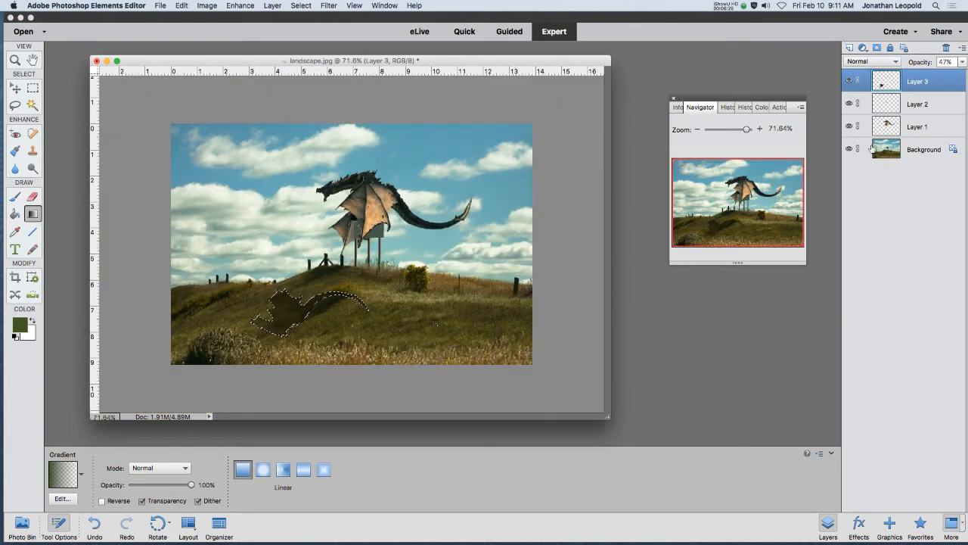
left_click(849, 47)
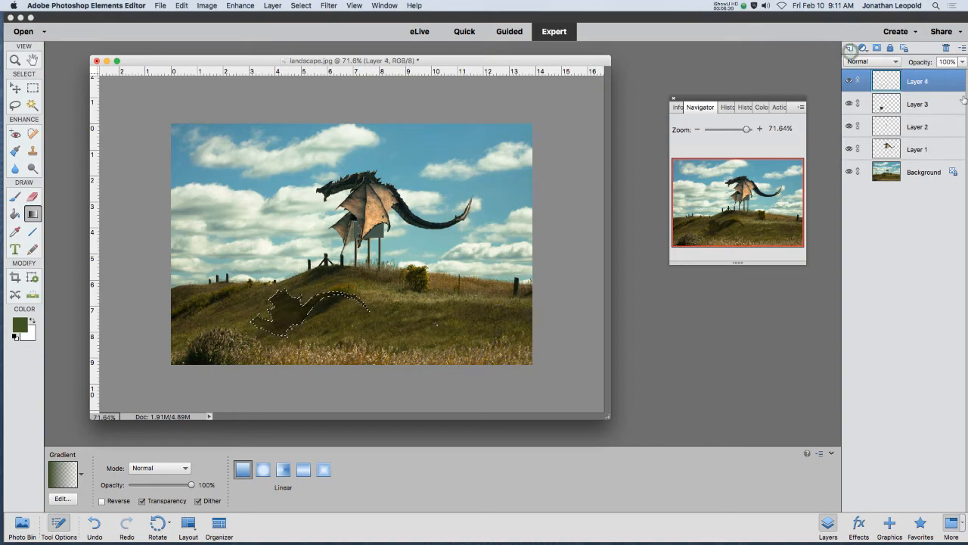
scroll(279, 328, "up", 8)
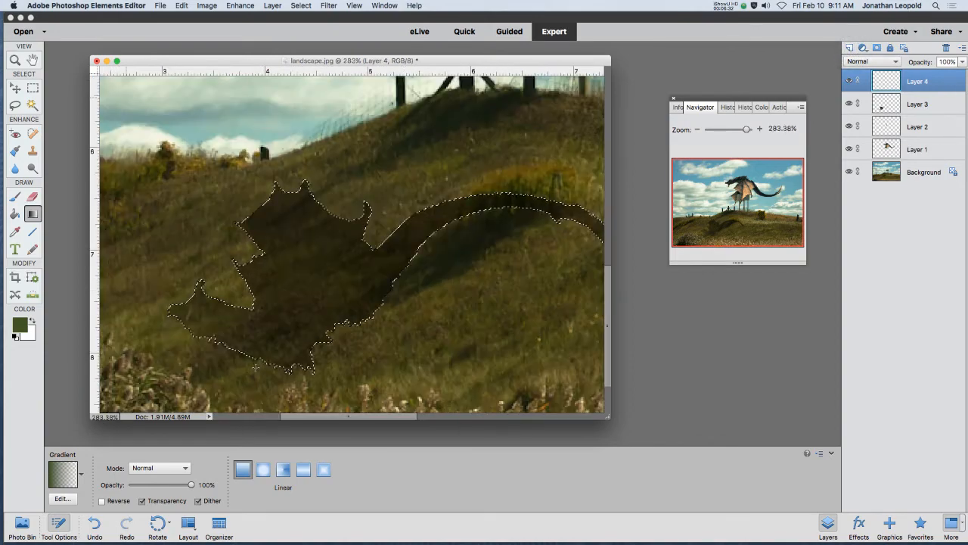
left_click_drag(417, 210, 261, 334)
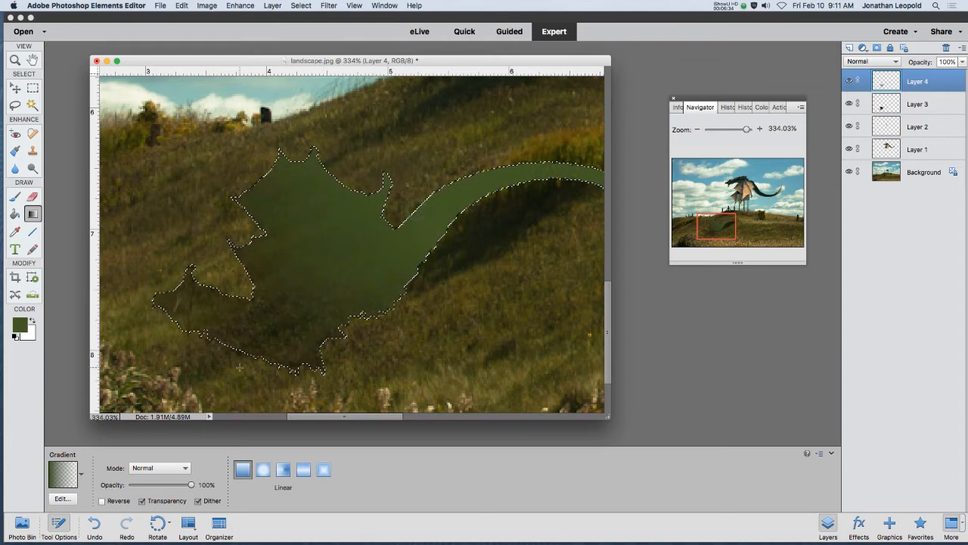
left_click_drag(300, 233, 221, 367)
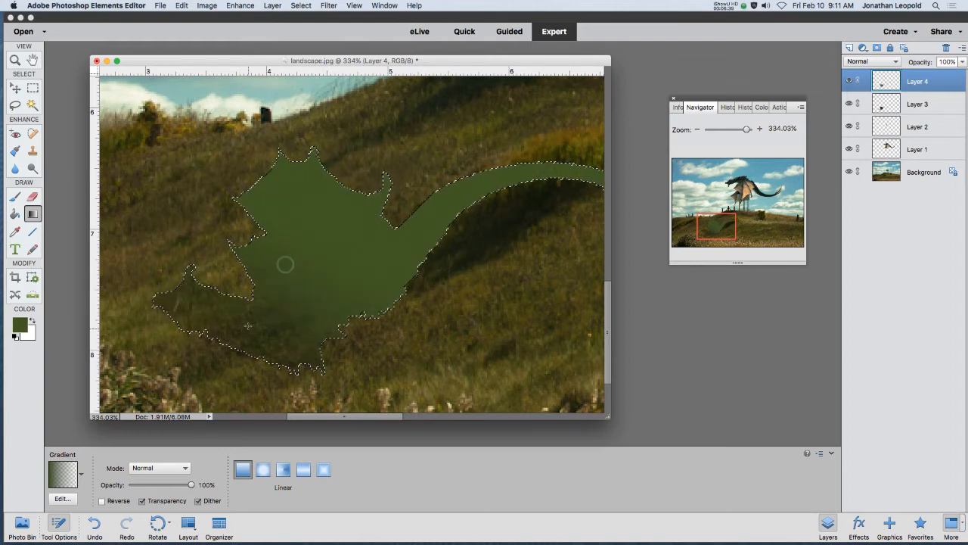
Move green Layer 4 below Layer 3, lower its opacity to 47%, and deselect the dragon shape.
left_click_drag(927, 82, 930, 106)
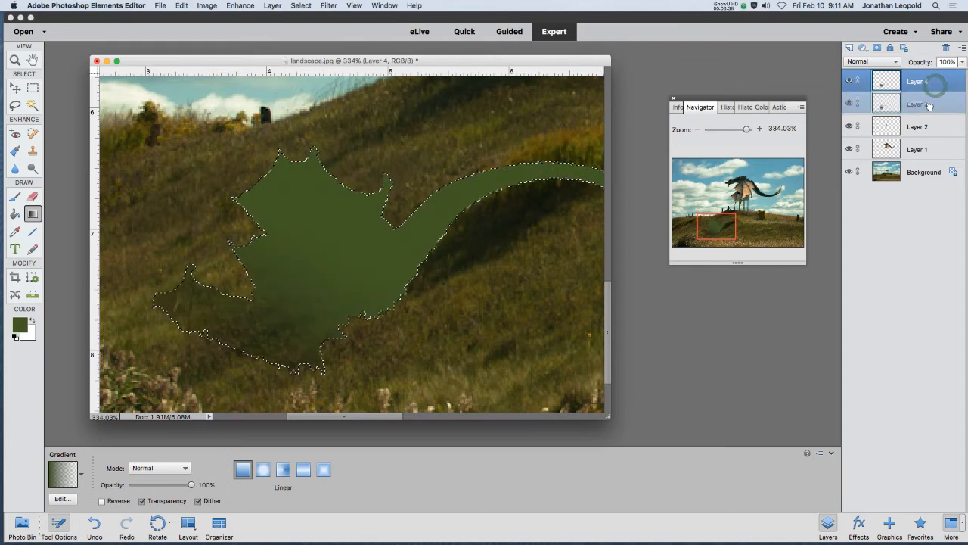
left_click(963, 62)
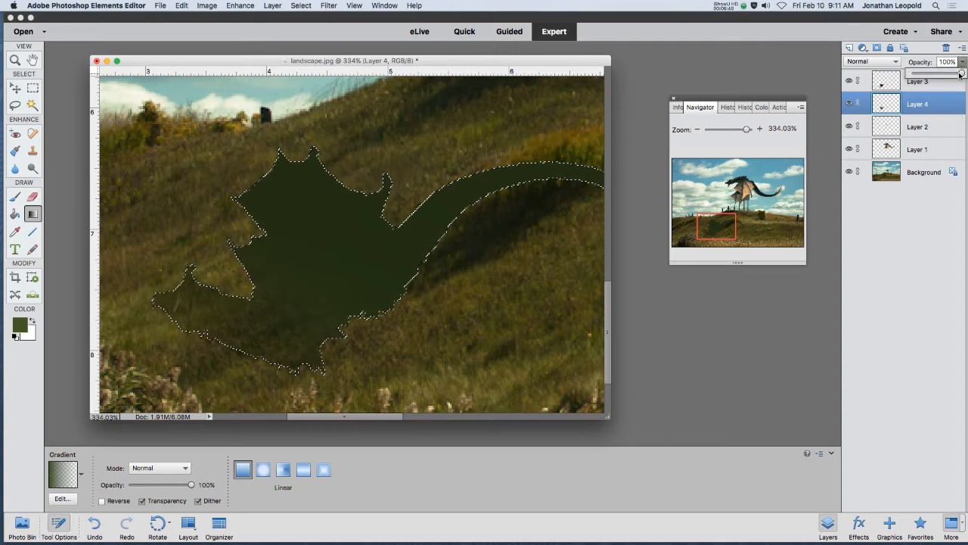
left_click_drag(961, 74, 936, 74)
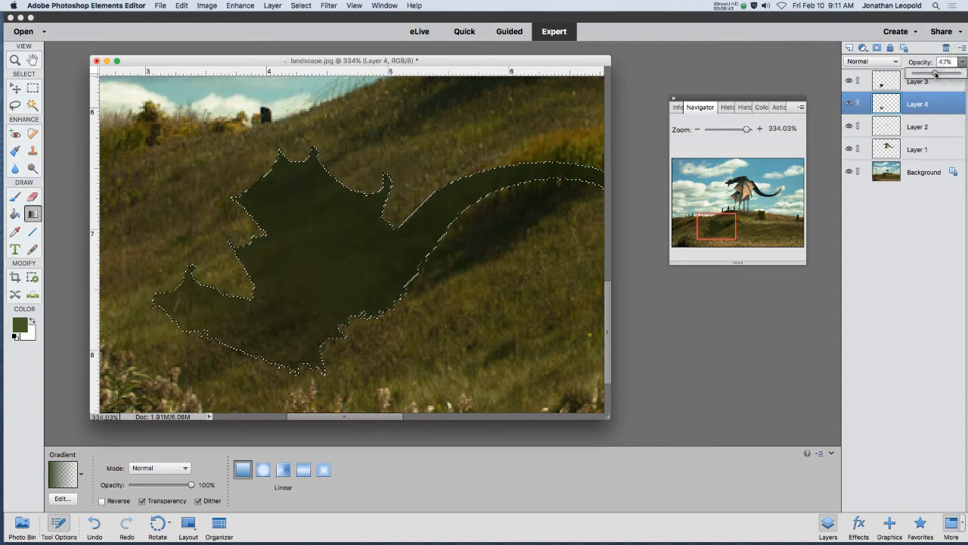
key("super+d")
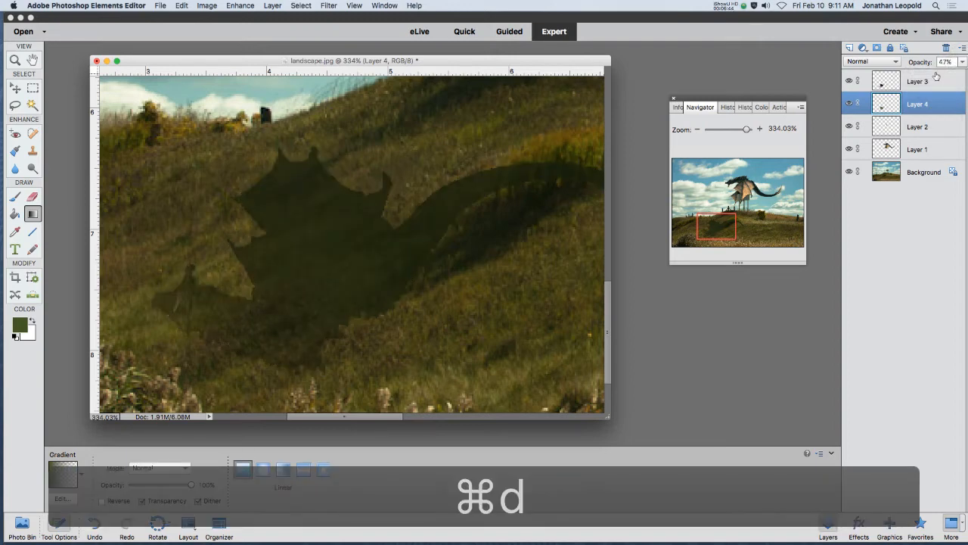
Raise the opacity of Layer 3 to 57% and check the shadow against the whole picture.
scroll(449, 245, "down", 5)
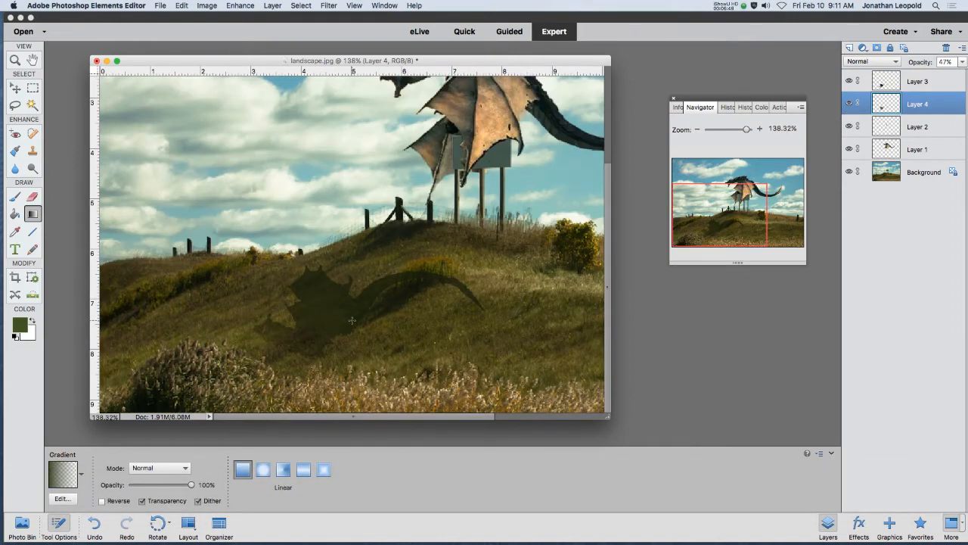
scroll(352, 320, "up", 1)
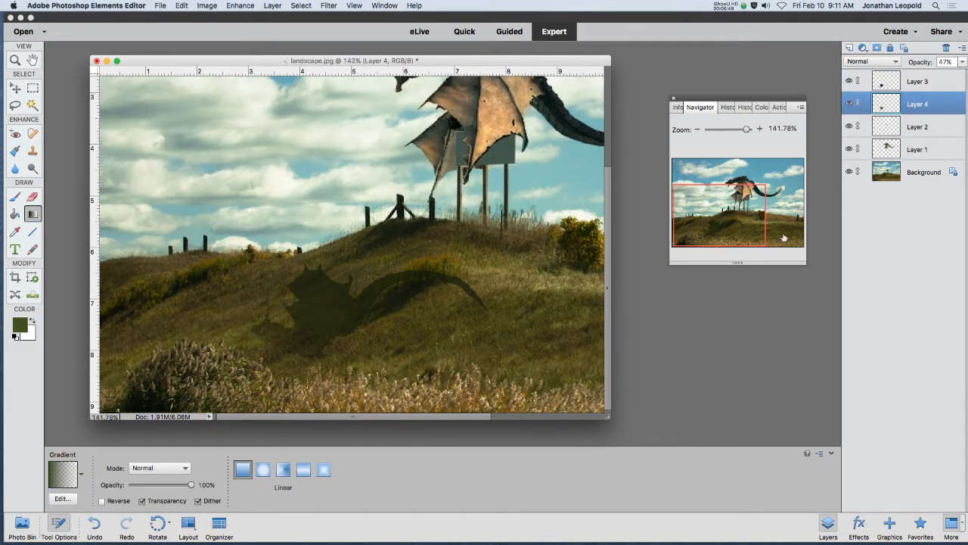
left_click(963, 62)
left_click_drag(936, 73, 965, 73)
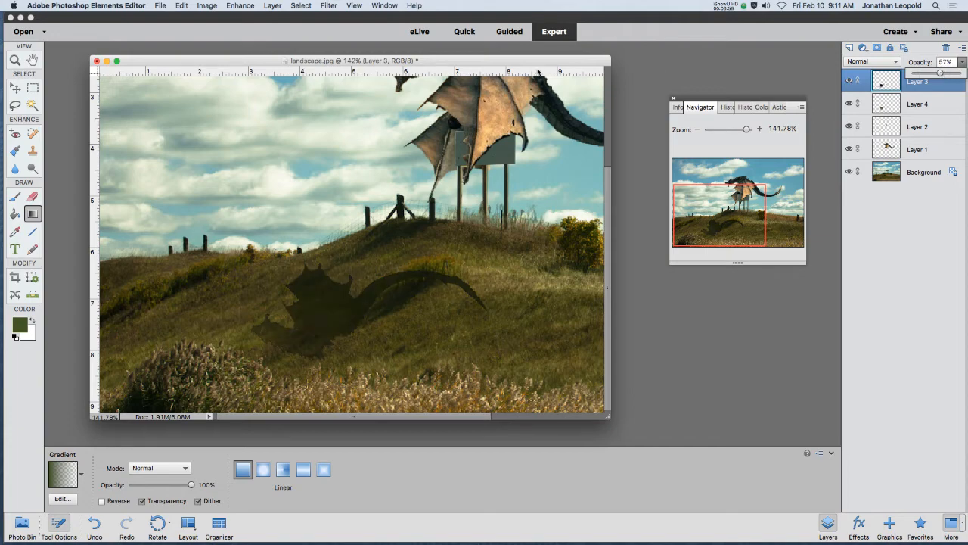
key("super+0")
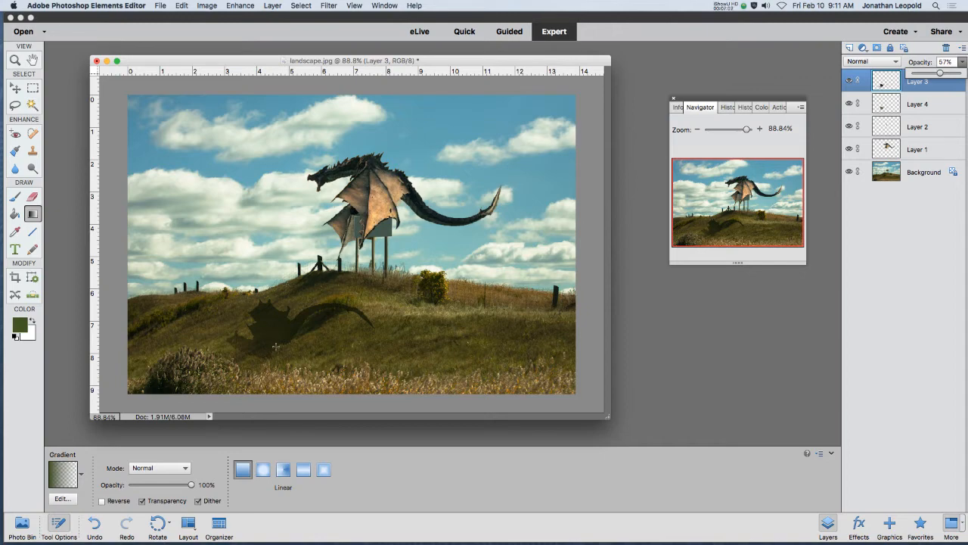
Erase the arched tail section of the shadow below the orange grass on Layer 3 with an 8 px eraser.
scroll(344, 291, "up", 10)
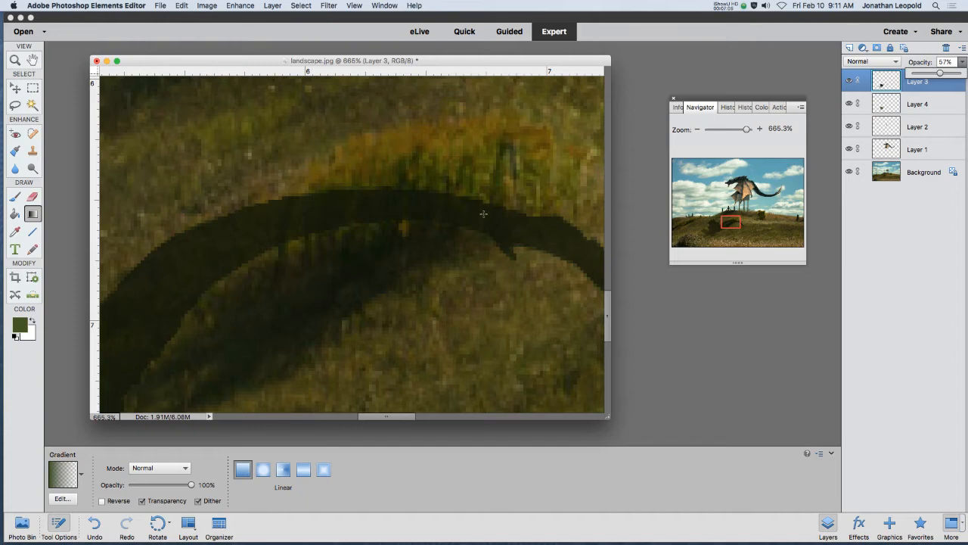
left_click(35, 198)
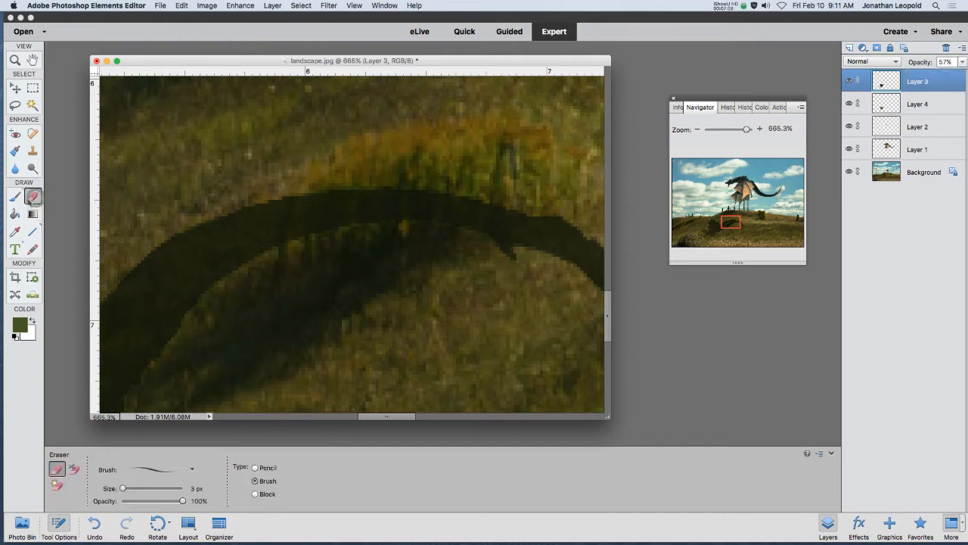
key("bracketright")
key("bracketright")
key("bracketright")
key("bracketright")
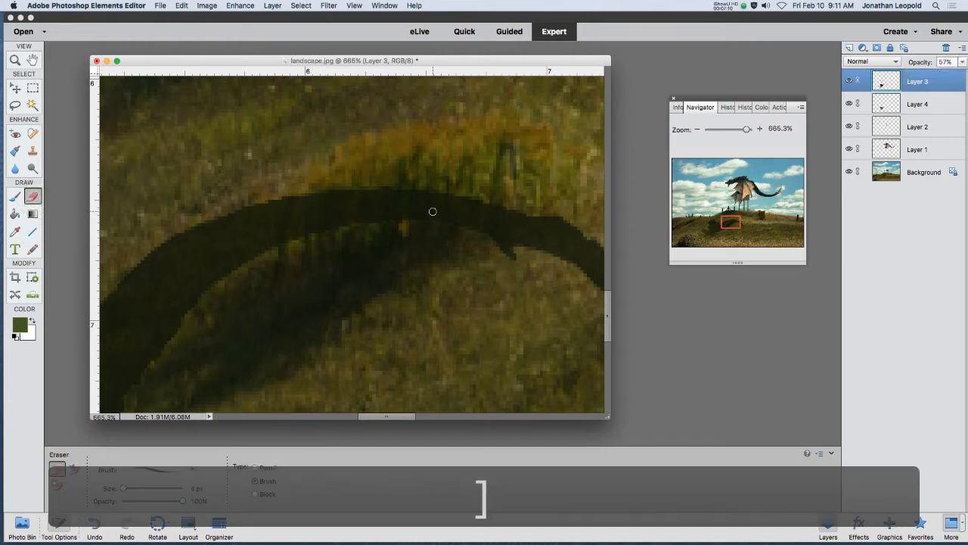
key("bracketright")
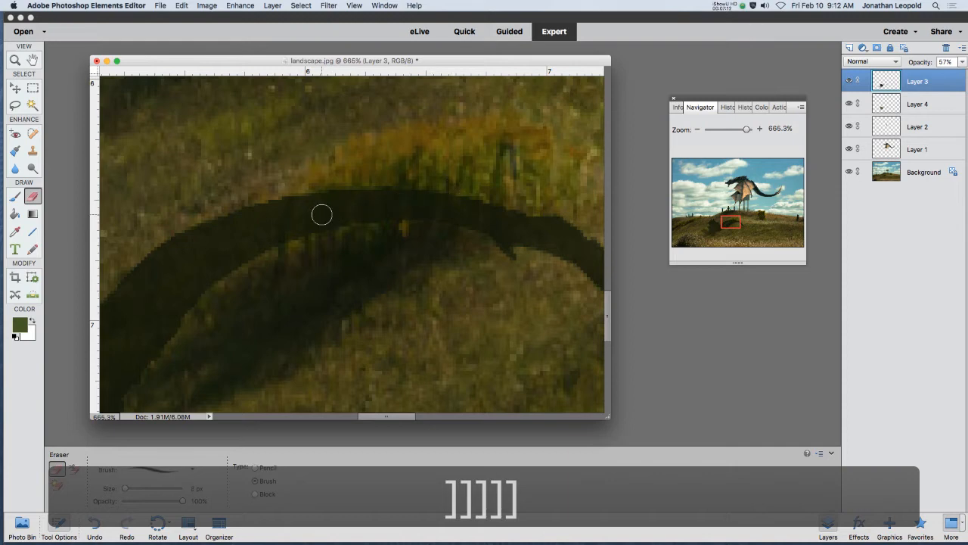
mouse_move(447, 199)
left_mouse_down()
mouse_move(372, 209)
mouse_move(390, 191)
mouse_move(363, 213)
mouse_move(339, 195)
mouse_move(338, 178)
mouse_move(336, 213)
mouse_move(324, 200)
mouse_move(300, 233)
mouse_move(282, 206)
mouse_move(278, 231)
mouse_move(429, 203)
mouse_move(440, 216)
mouse_move(461, 215)
mouse_move(489, 199)
left_mouse_up()
Erase the leftover green tail section below the orange grass on Layer 4, enlarging the eraser from 8 px to 30 px.
left_click(927, 103)
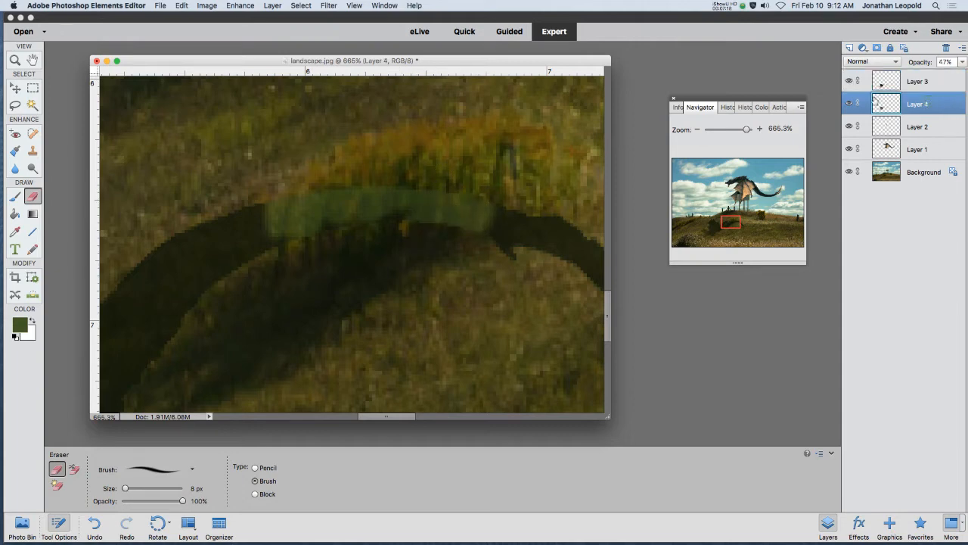
mouse_move(290, 208)
left_mouse_down()
mouse_move(275, 184)
mouse_move(317, 193)
mouse_move(318, 224)
left_mouse_up()
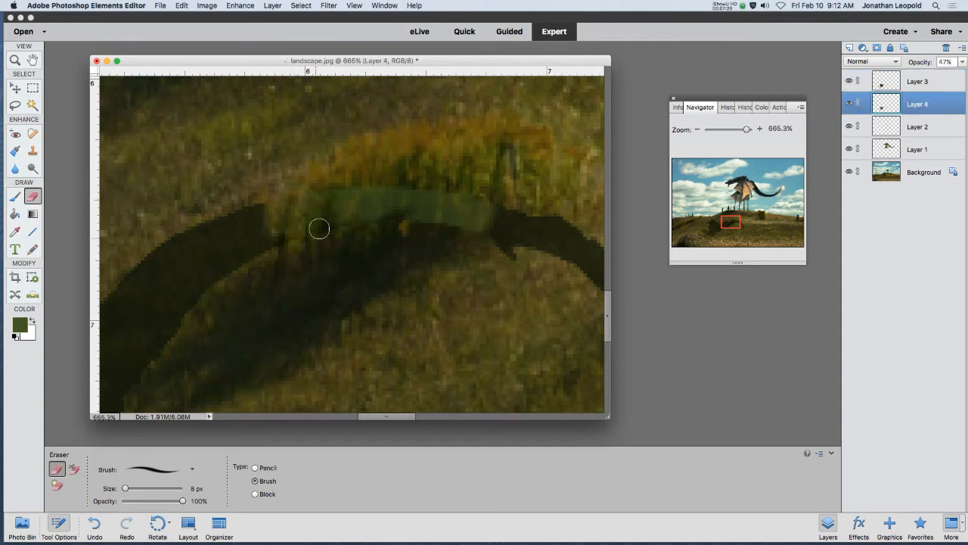
key("bracketright")
key("bracketright")
key("bracketright")
key("bracketright")
key("bracketright")
key("bracketright")
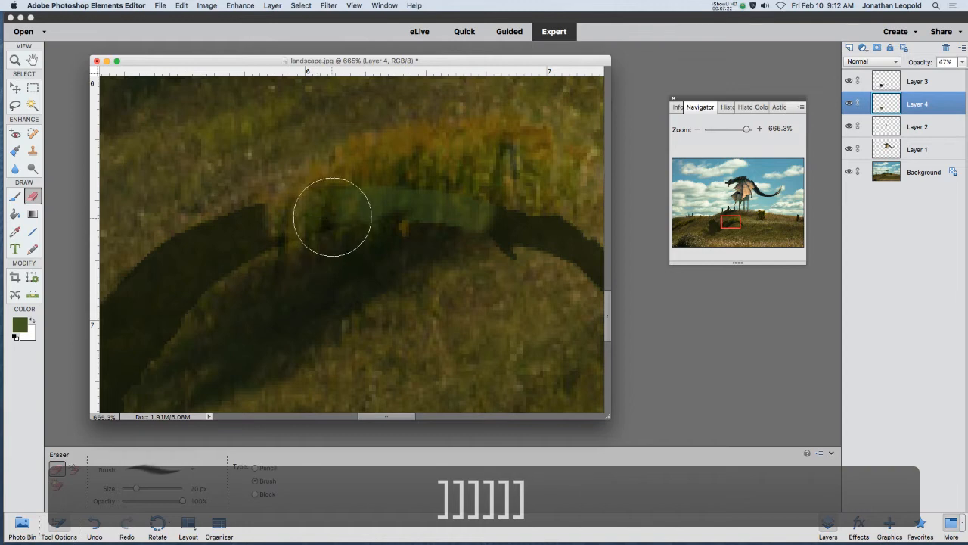
mouse_move(352, 227)
left_mouse_down()
mouse_move(438, 179)
mouse_move(443, 199)
mouse_move(479, 168)
mouse_move(493, 171)
mouse_move(477, 213)
left_mouse_up()
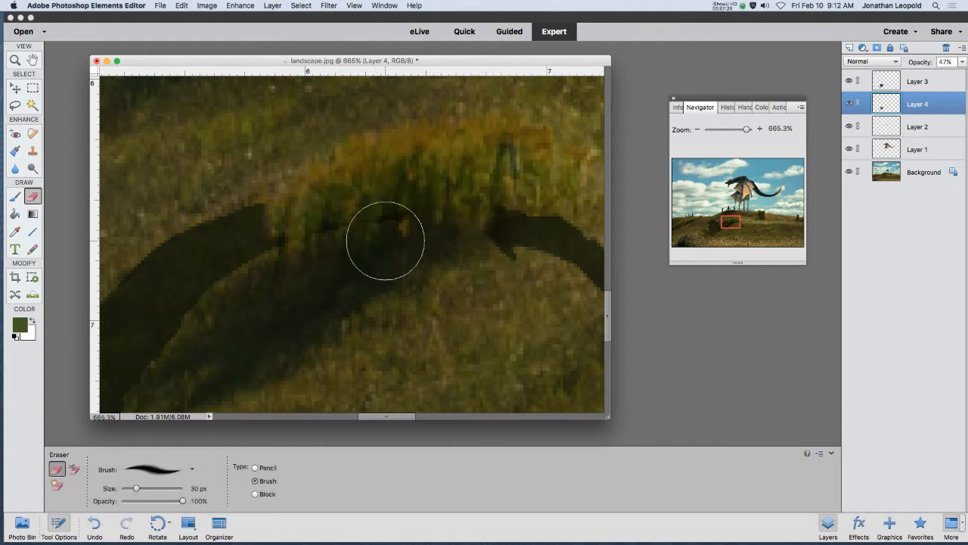
left_click_drag(299, 231, 391, 196)
Trim the cut ends of the tail shadow on Layer 3 with 30 px and 10 px erasers, and reselect Layer 4.
left_click(937, 81)
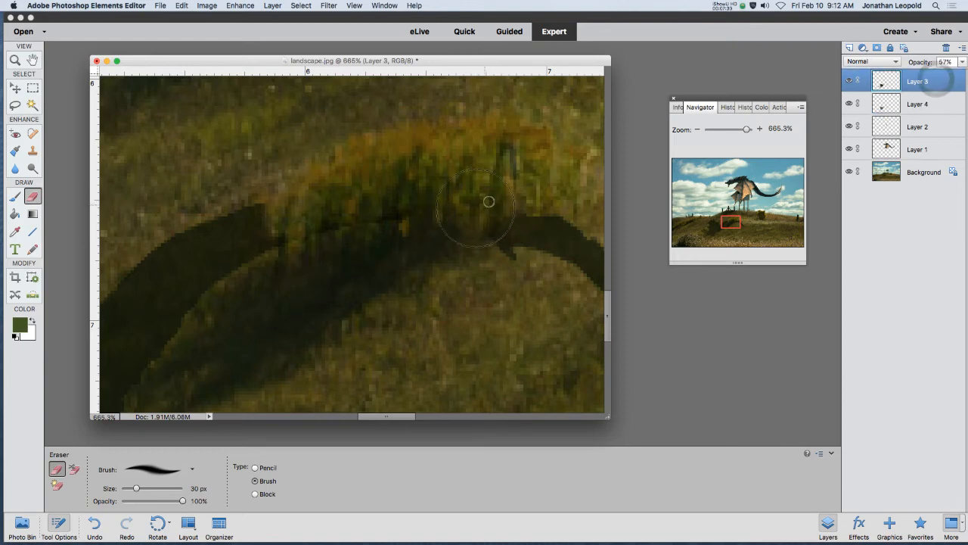
mouse_move(488, 200)
left_mouse_down()
mouse_move(477, 204)
mouse_move(488, 216)
mouse_move(501, 200)
mouse_move(441, 188)
left_mouse_up()
left_click(300, 218)
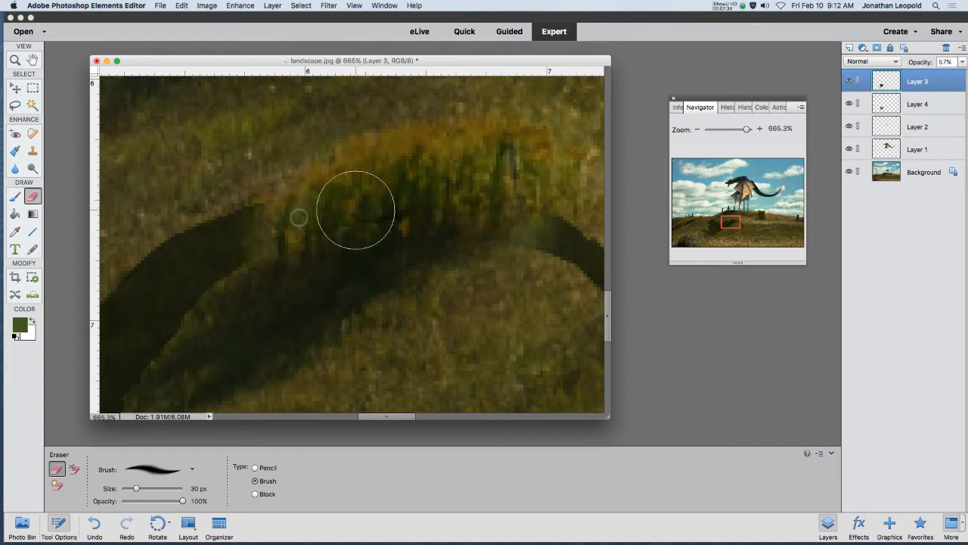
key("bracketleft")
key("bracketleft")
key("bracketleft")
key("bracketleft")
left_click(255, 215)
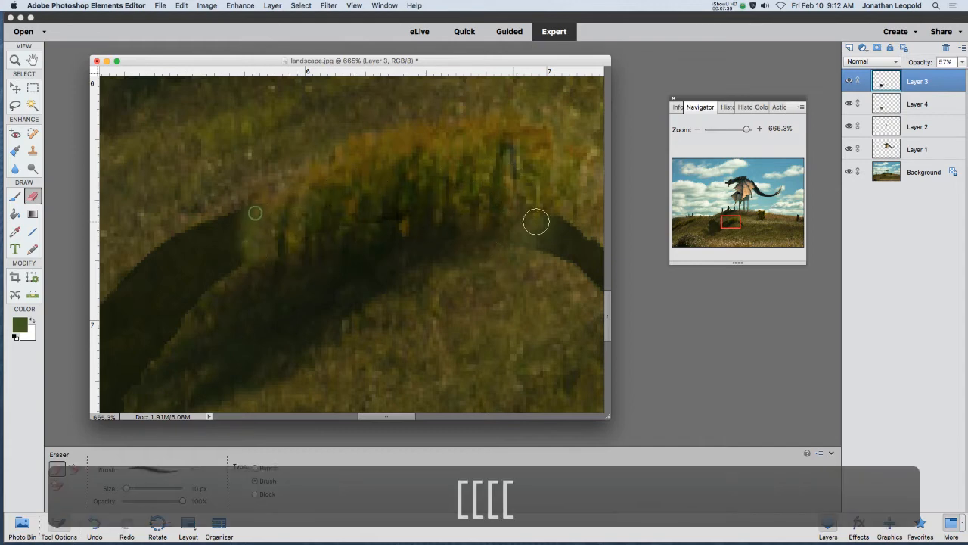
left_click(937, 106)
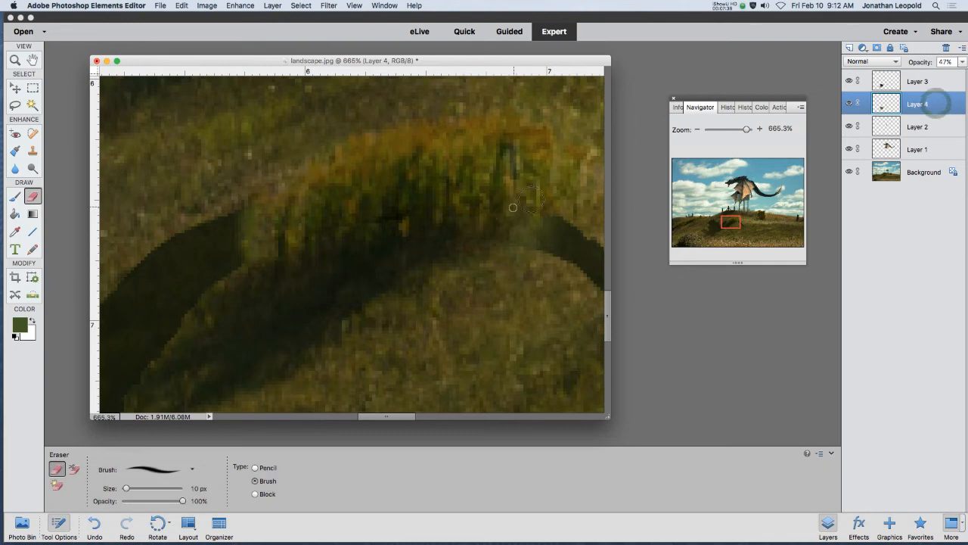
Examine the dragon shadow up close and in the whole picture, comparing its edges with the natural shadows of the fence posts.
scroll(342, 244, "down", 5)
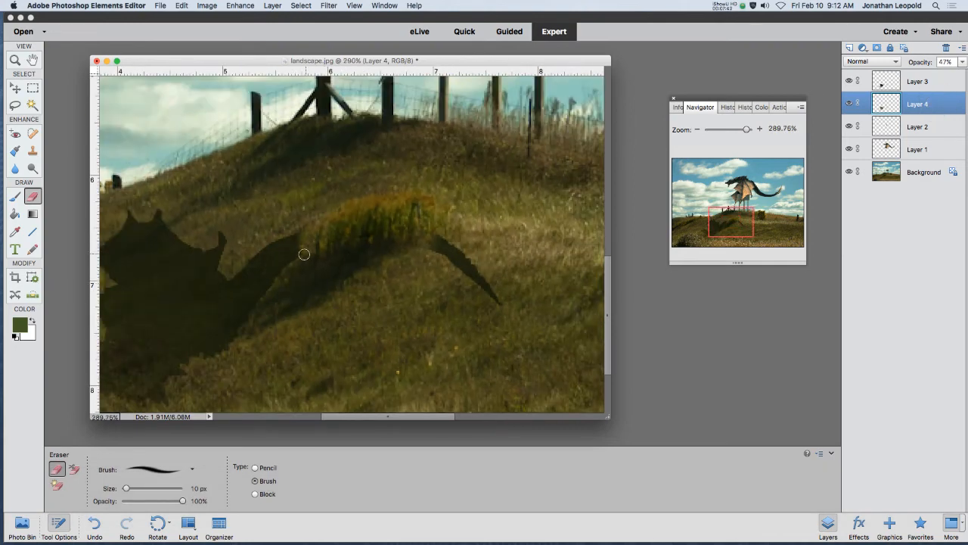
scroll(242, 314, "down", 6)
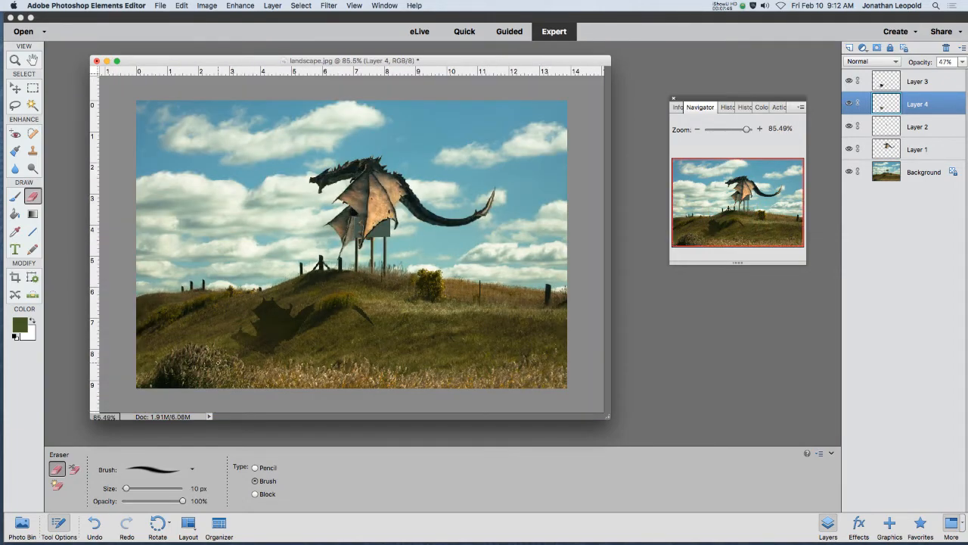
scroll(213, 374, "up", 2)
scroll(244, 376, "up", 3)
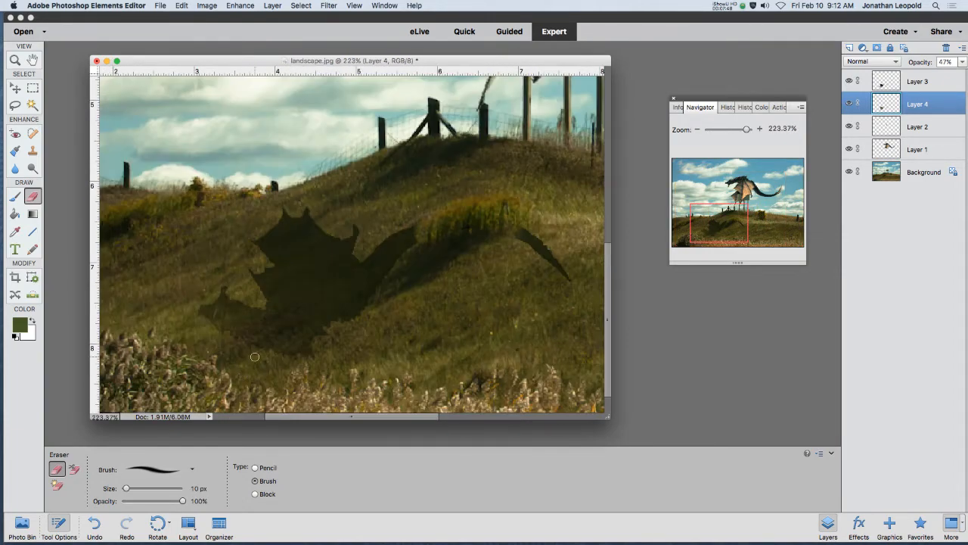
scroll(467, 153, "down", 5)
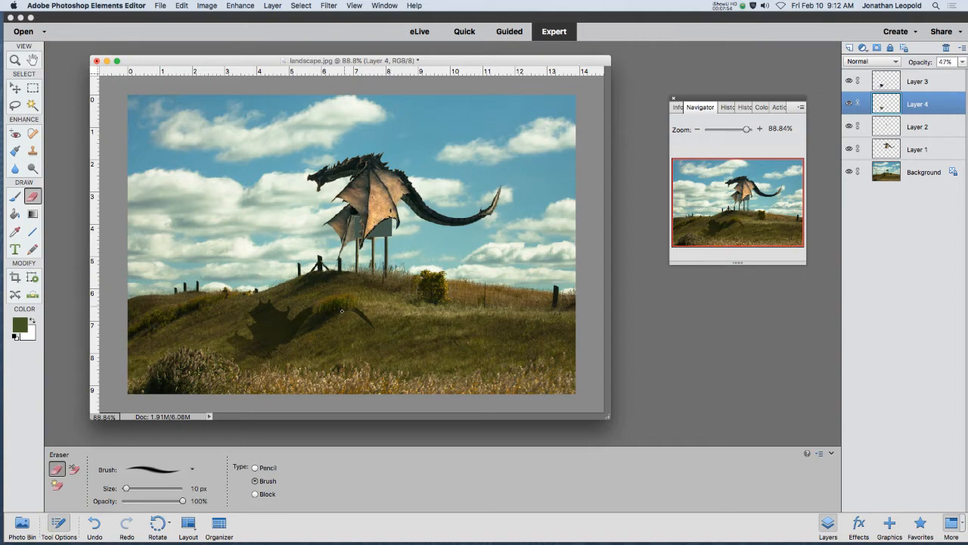
scroll(283, 324, "up", 4)
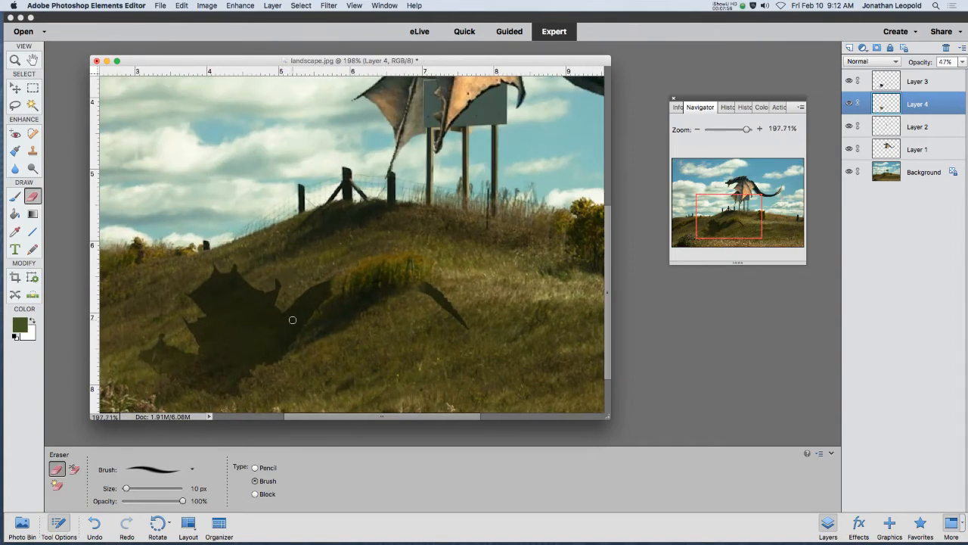
scroll(330, 274, "up", 1)
key("v")
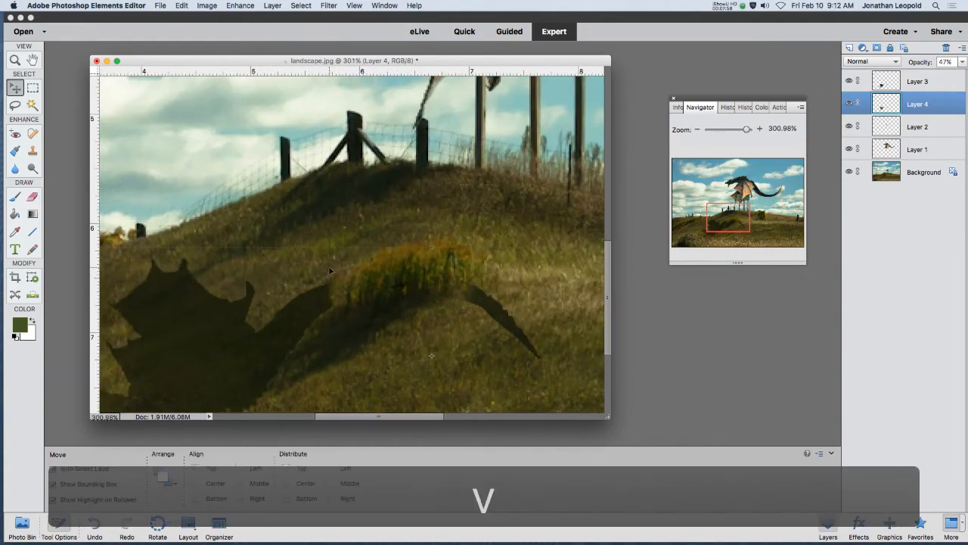
scroll(274, 349, "down", 5)
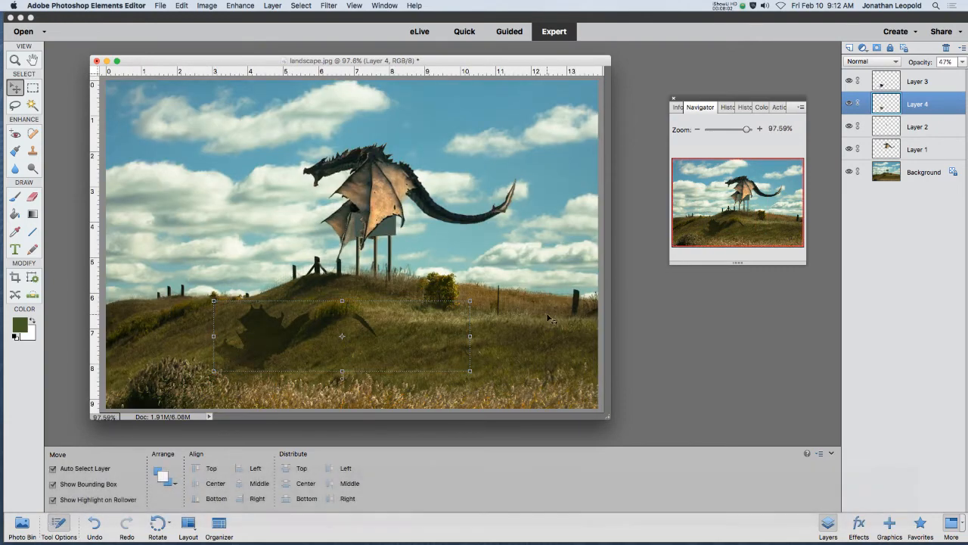
scroll(299, 290, "up", 1)
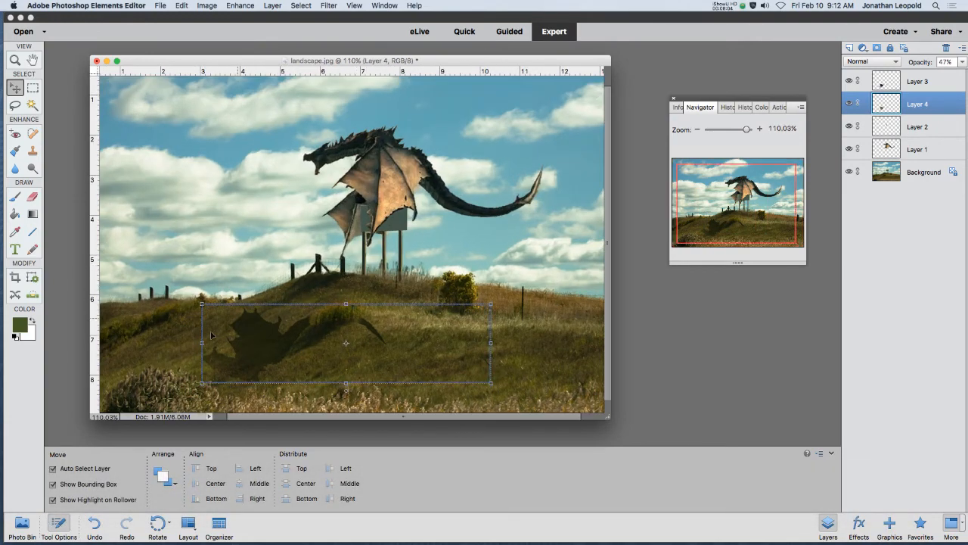
scroll(394, 270, "up", 6)
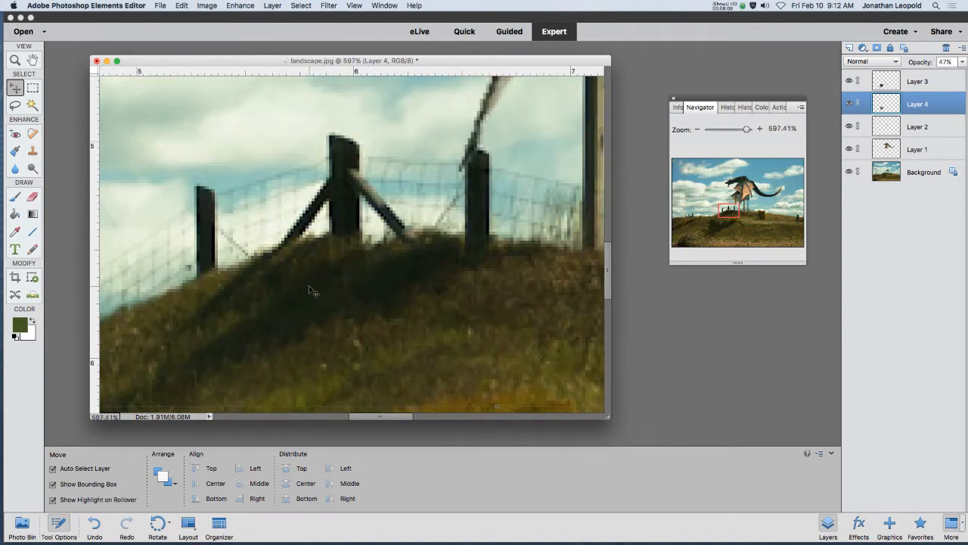
scroll(313, 291, "down", 2)
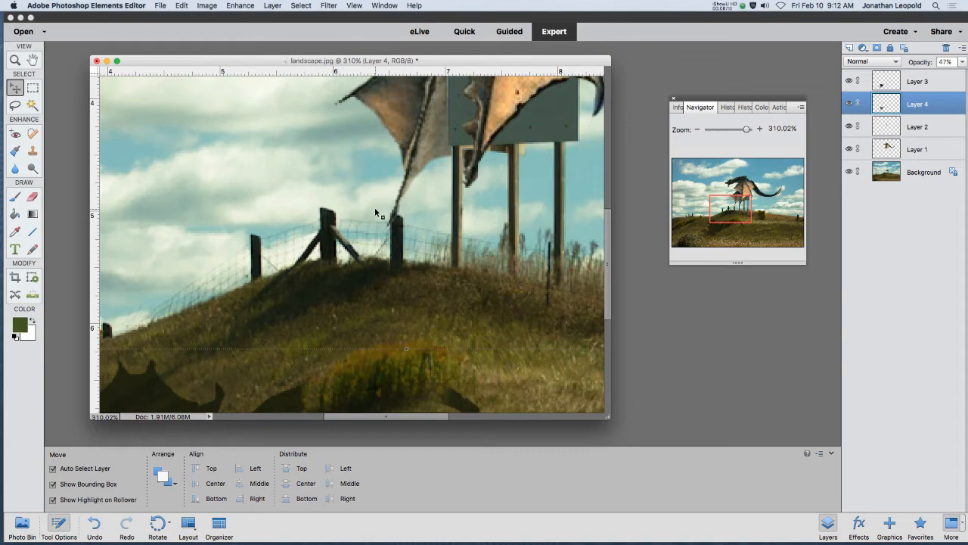
scroll(376, 206, "down", 3)
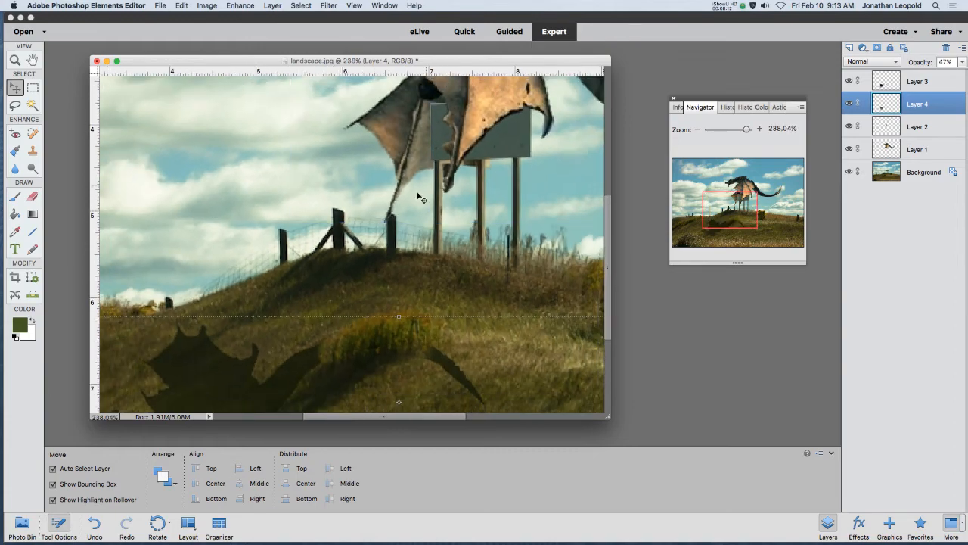
scroll(178, 337, "down", 5)
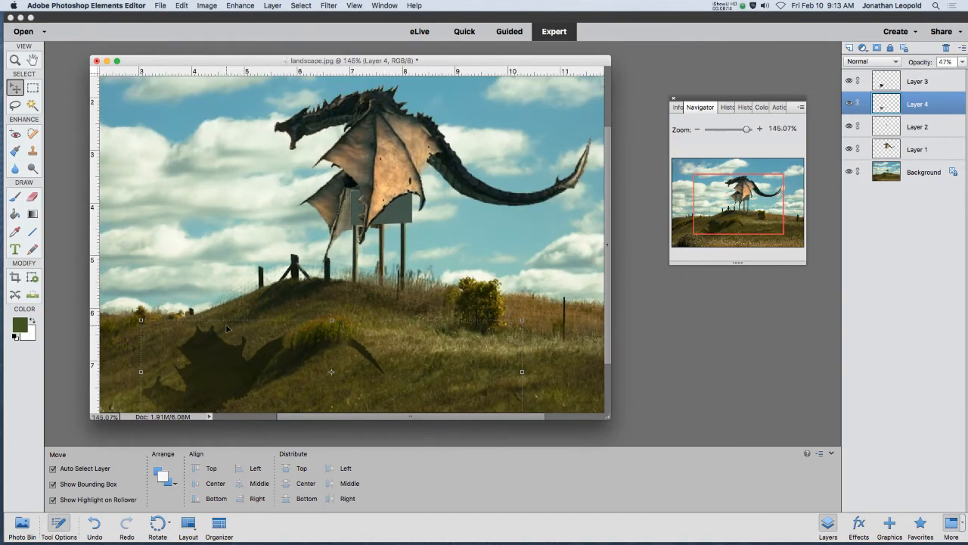
scroll(186, 358, "down", 4)
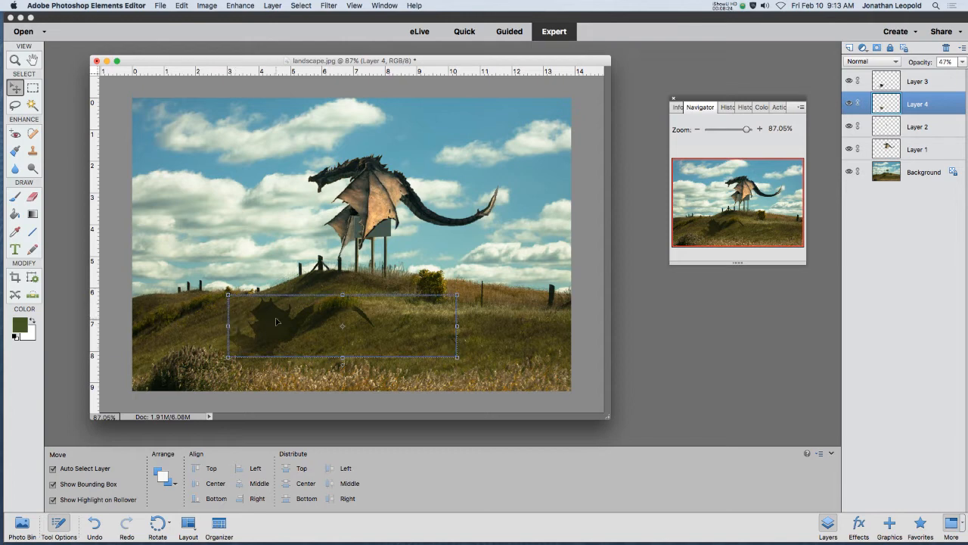
scroll(260, 337, "up", 10)
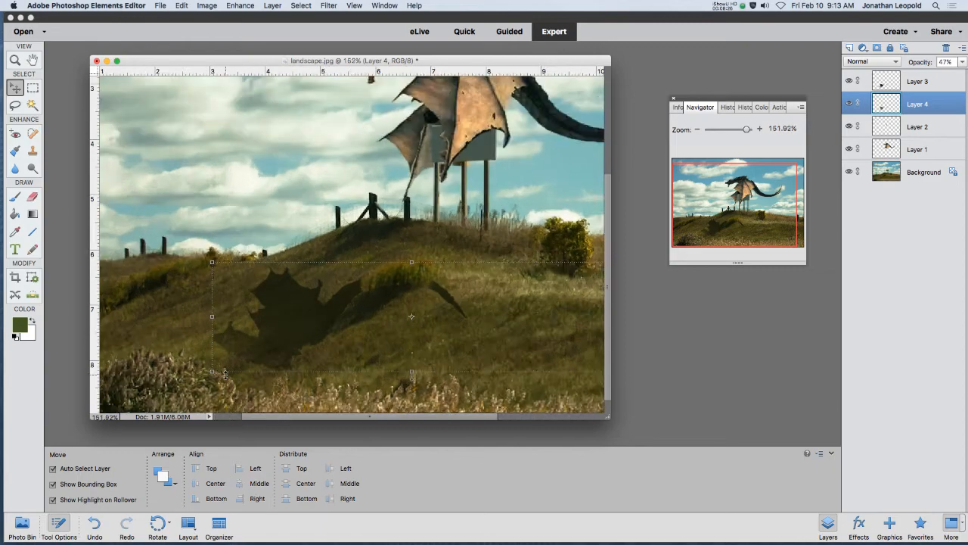
scroll(224, 372, "up", 1)
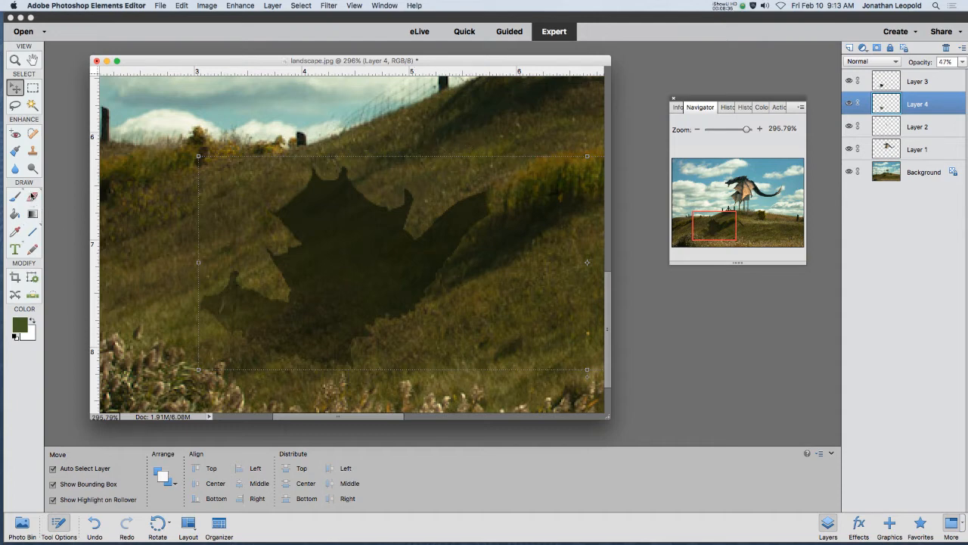
left_click(14, 169)
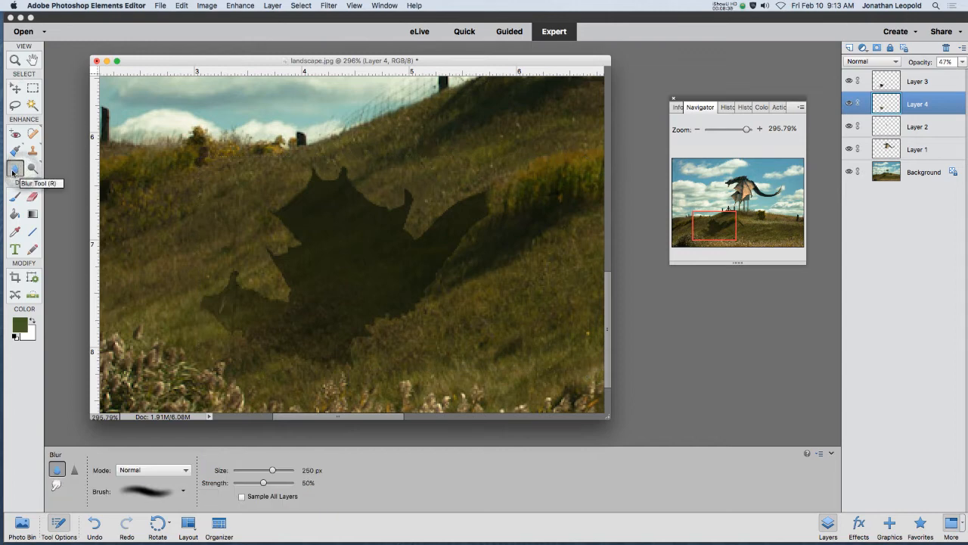
key("bracketleft")
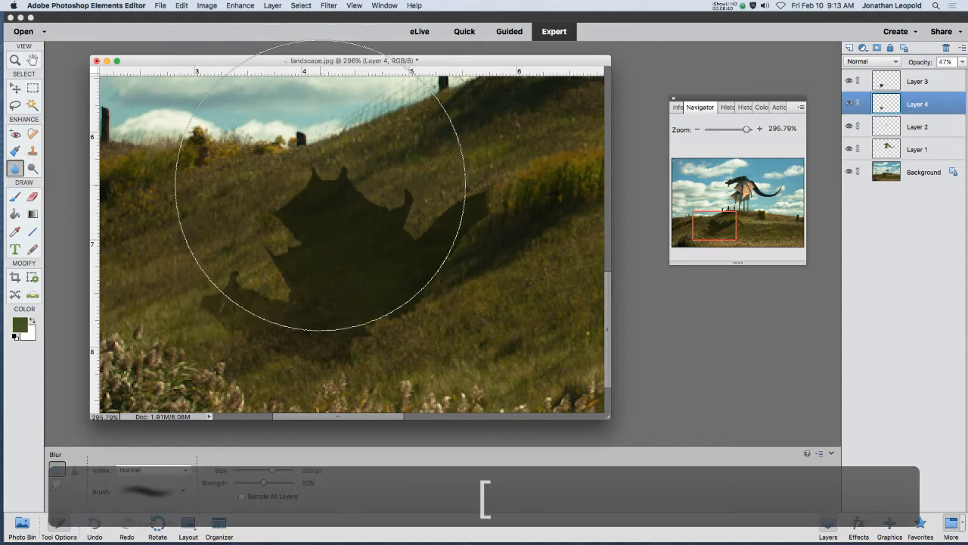
key("bracketleft")
key("bracketleft")
key("bracketleft")
key("bracketleft")
key("bracketleft")
key("bracketleft")
key("bracketleft")
key("bracketleft")
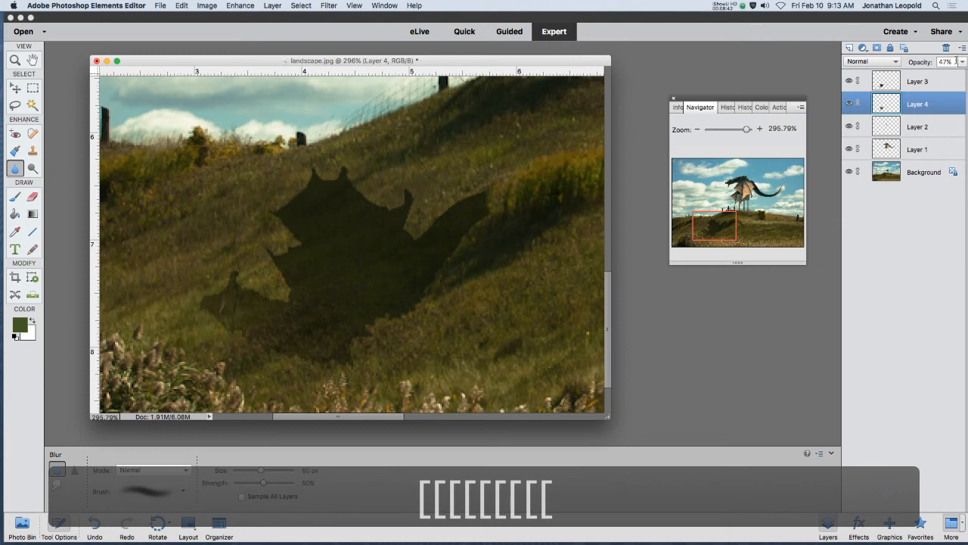
Apply a Gaussian Blur with a radius of 3.8 pixels to the green shadow on Layer 4.
left_click(301, 5)
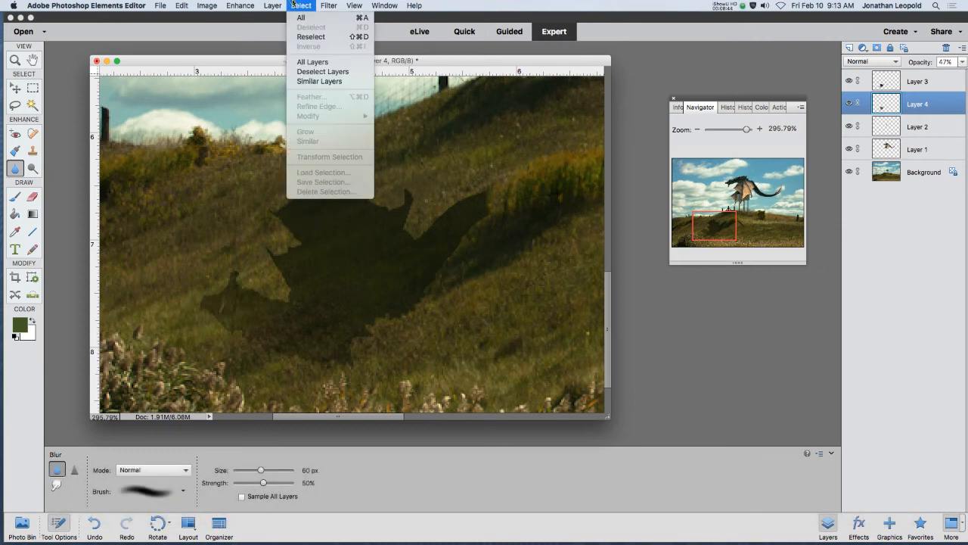
mouse_move(348, 6)
mouse_move(348, 78)
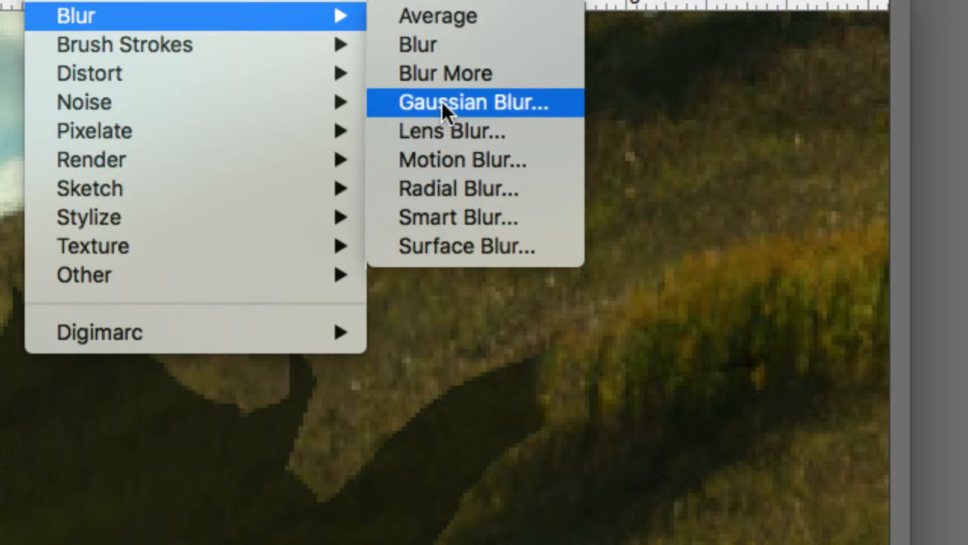
left_click(442, 100)
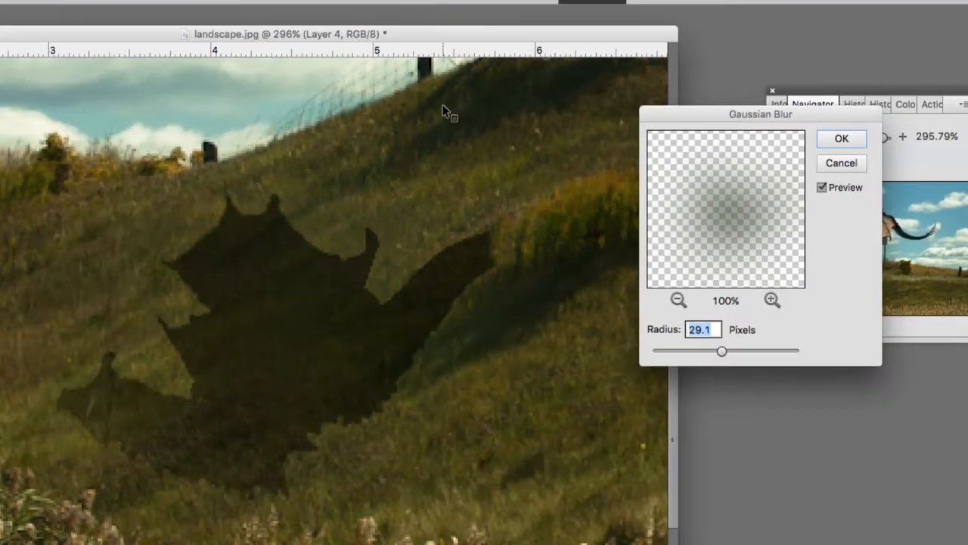
left_click_drag(773, 121, 592, 115)
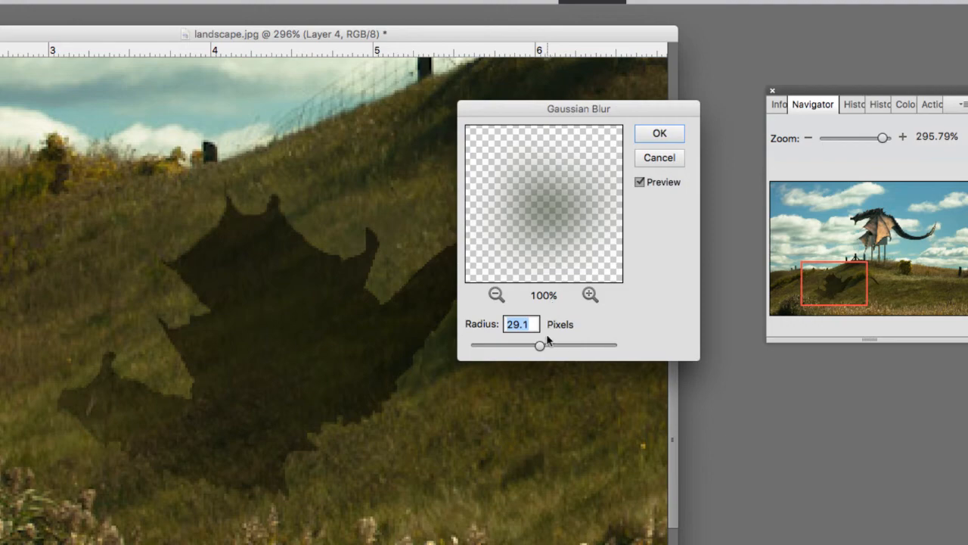
left_click_drag(540, 346, 515, 348)
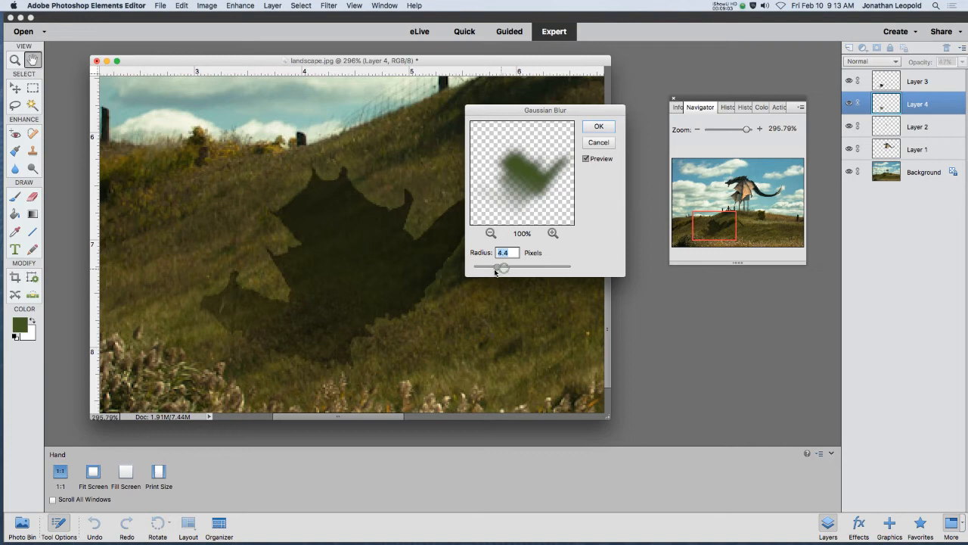
left_click_drag(496, 271, 492, 270)
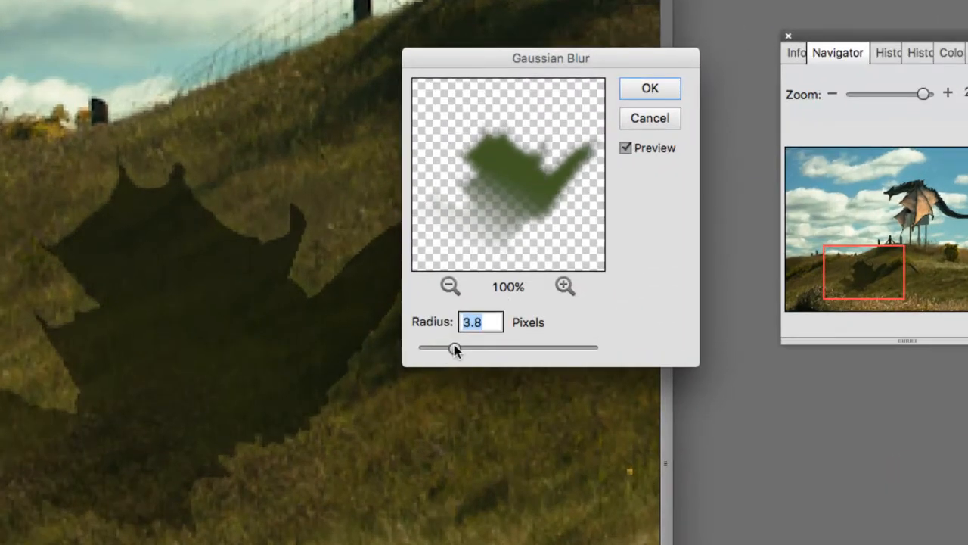
left_click(655, 92)
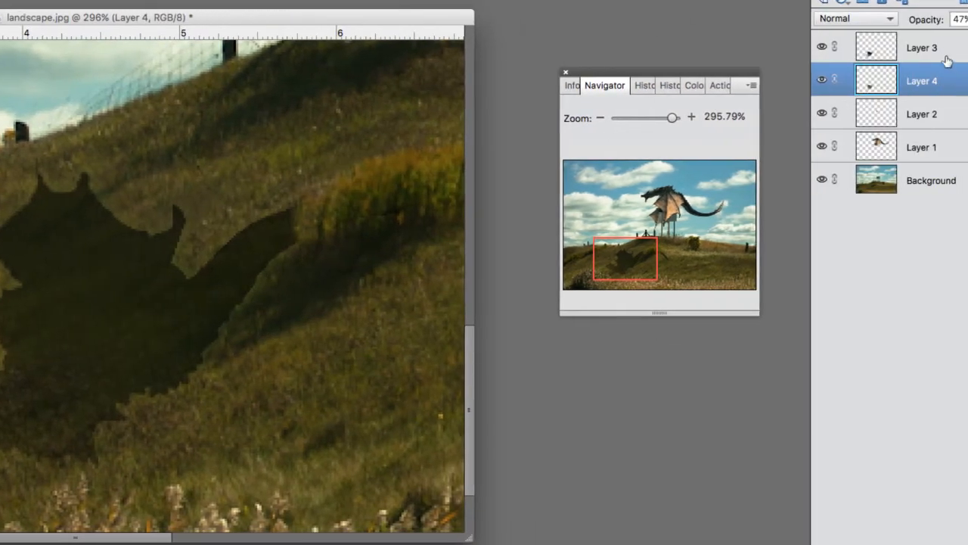
Apply a Gaussian Blur with a radius of 2.5 pixels to the black dragon shadow on Layer 3.
left_click(965, 45)
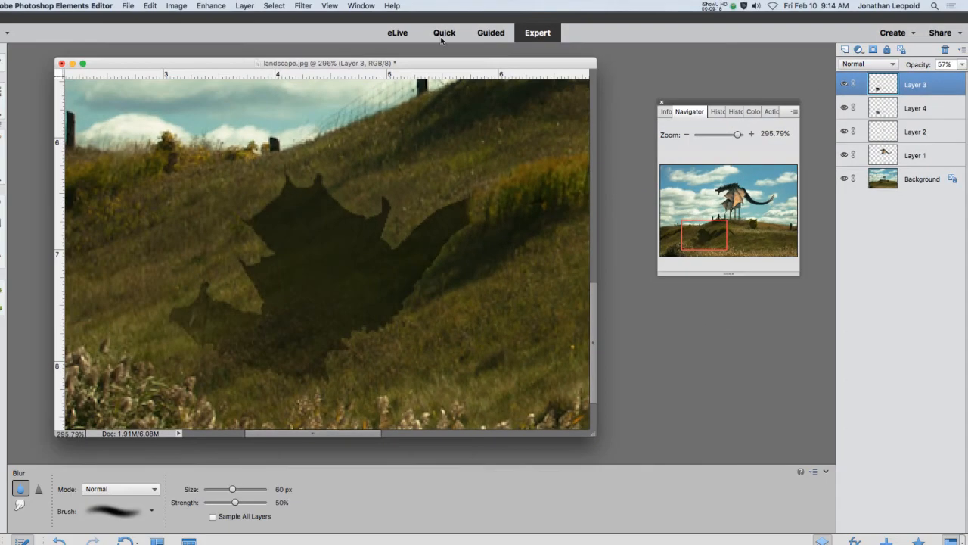
left_click(304, 5)
left_click(304, 5)
left_click(304, 5)
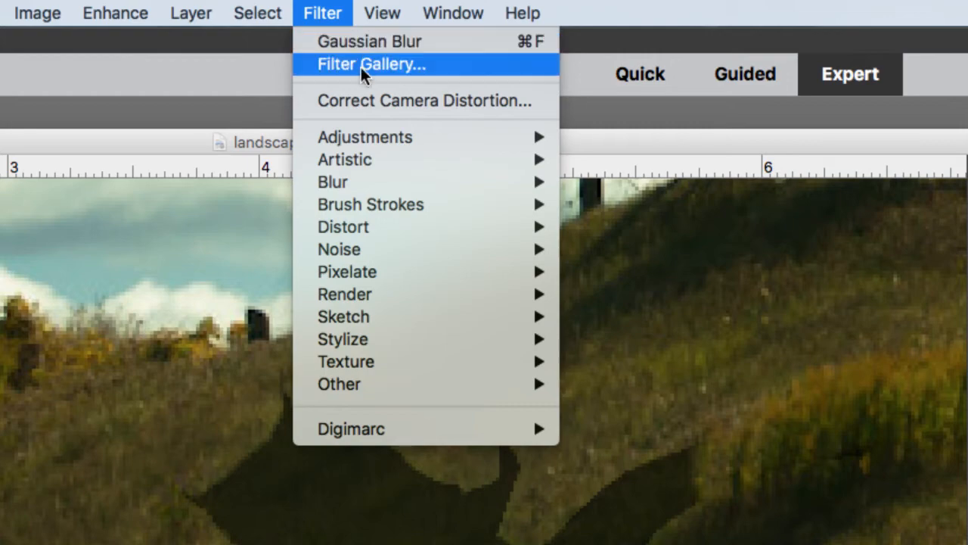
mouse_move(473, 186)
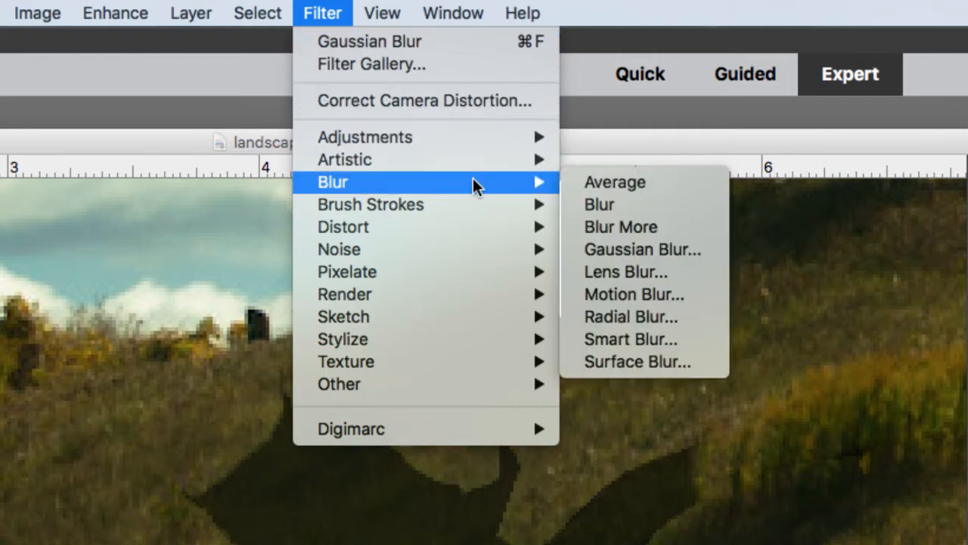
left_click(621, 250)
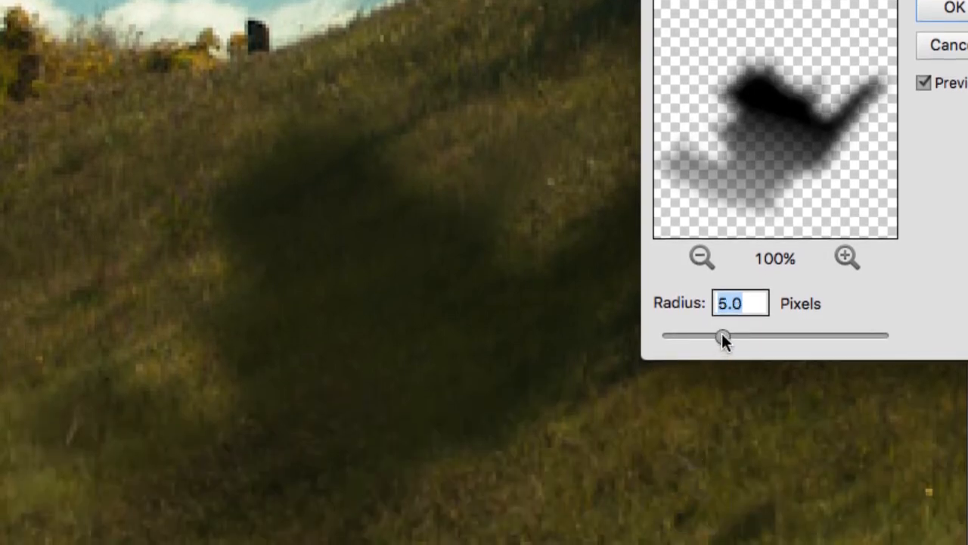
left_click_drag(721, 333, 689, 342)
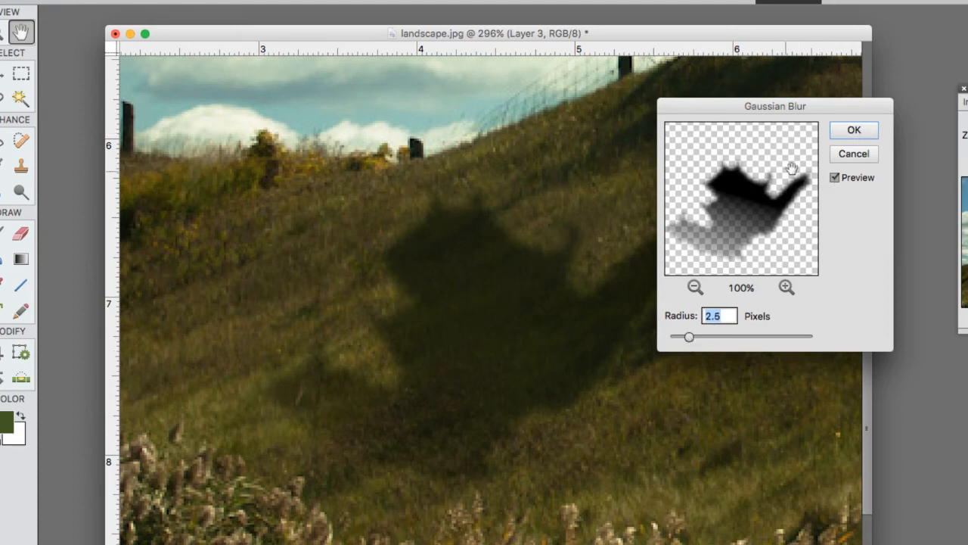
left_click(839, 138)
scroll(503, 342, "down", 5)
scroll(503, 343, "down", 3)
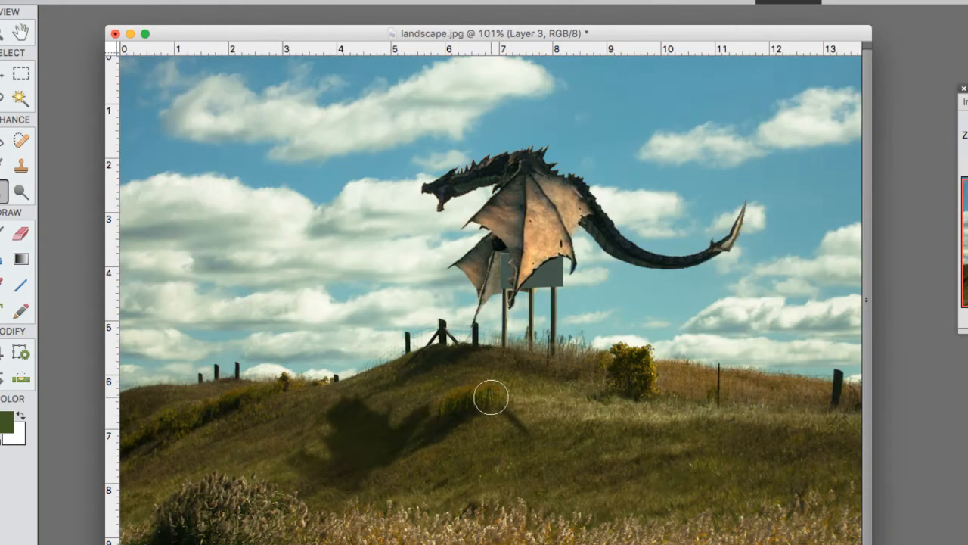
scroll(406, 470, "down", 3)
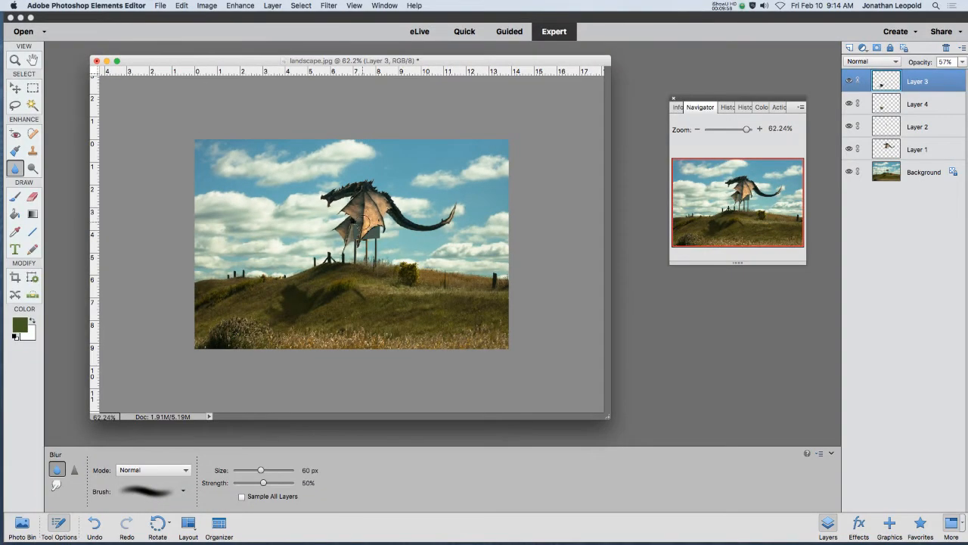
scroll(357, 221, "up", 3)
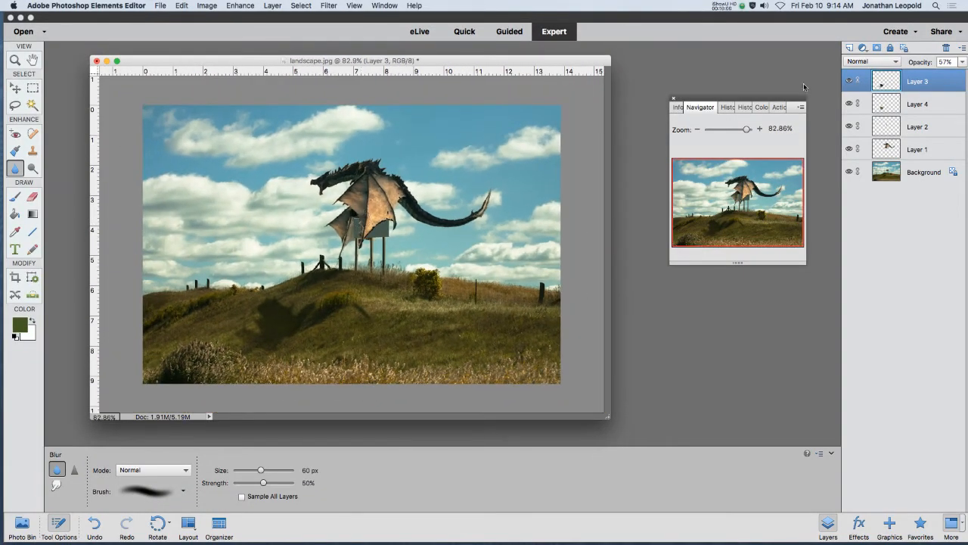
Darken the sign beneath the dragon's wing on the Background layer with the Burn tool on Highlights at 20% exposure, adjusting the brush size to 40 px.
left_click(931, 148)
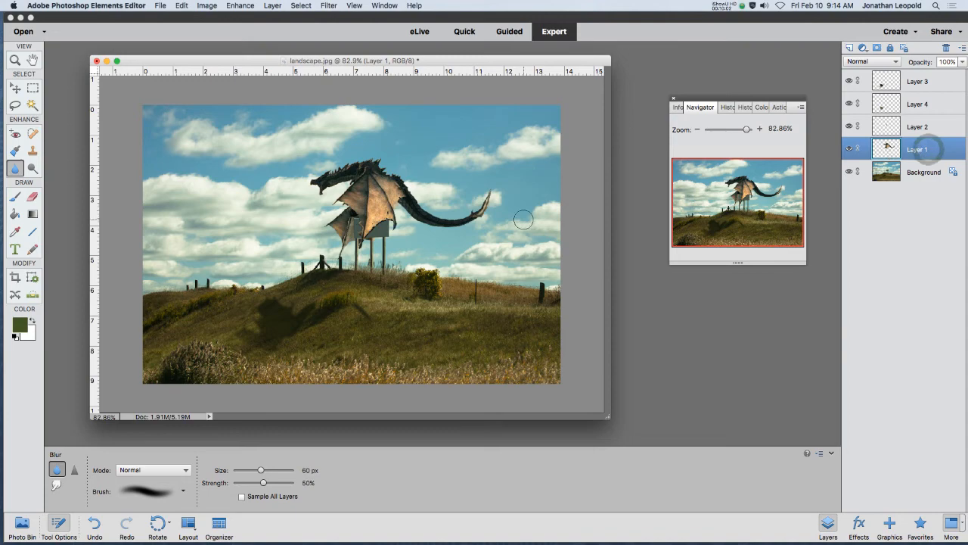
scroll(403, 239, "up", 1)
scroll(403, 239, "up", 8)
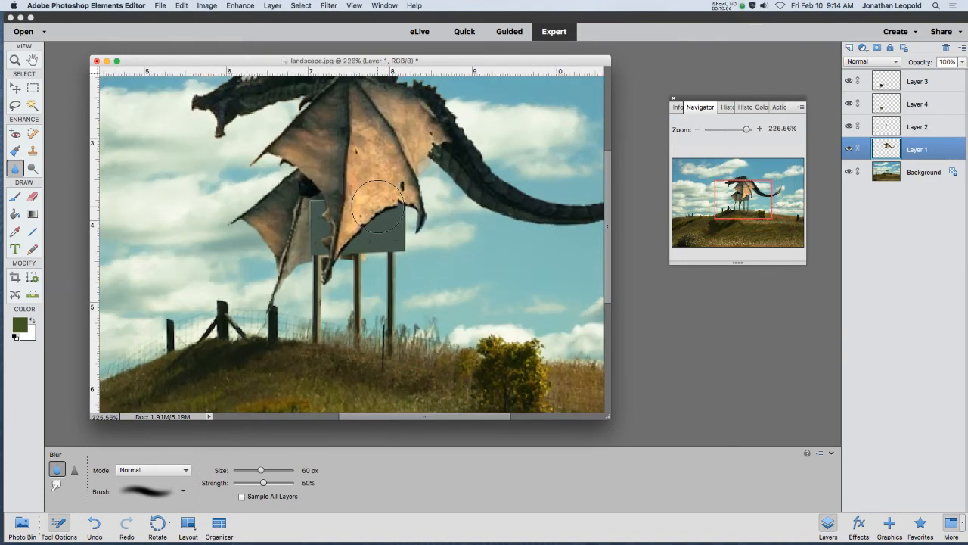
scroll(378, 206, "up", 2)
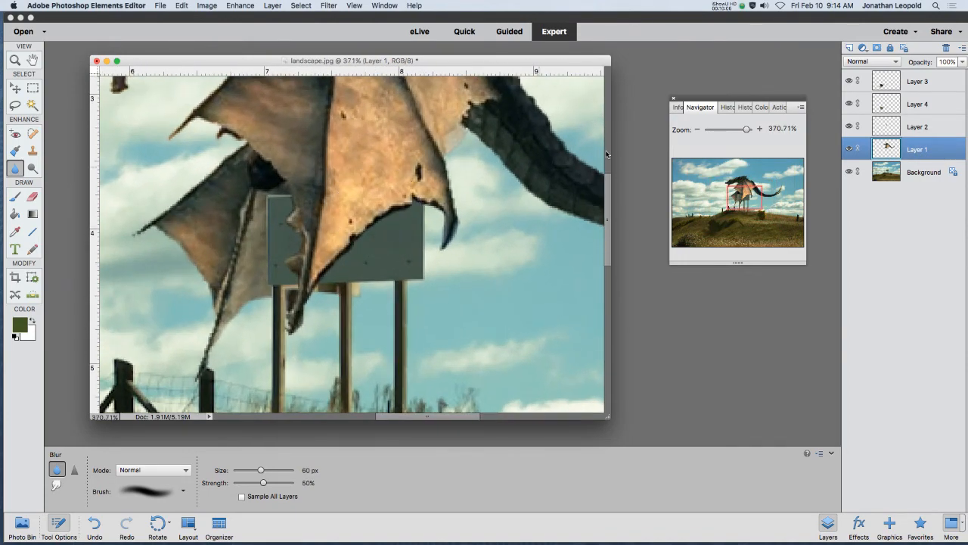
left_click(915, 174)
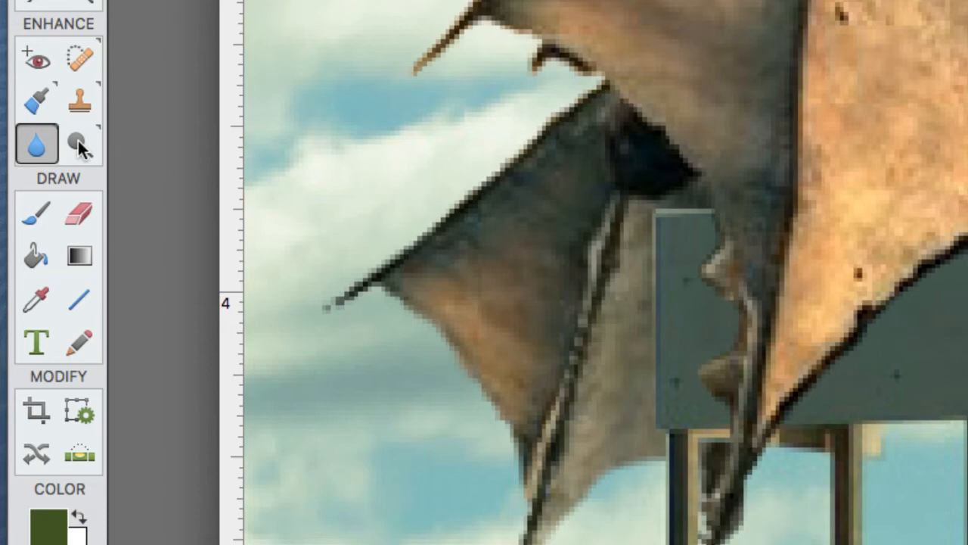
left_click(40, 149)
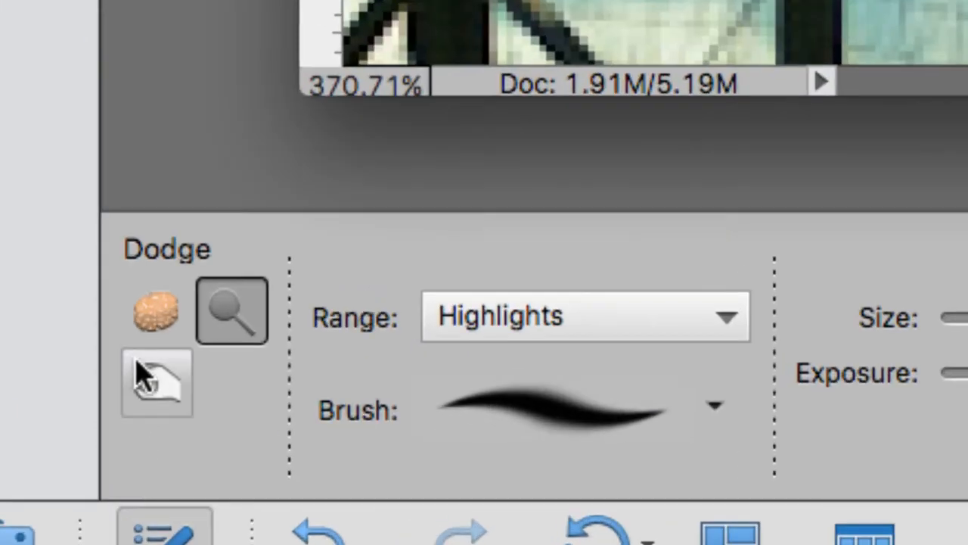
left_click(148, 384)
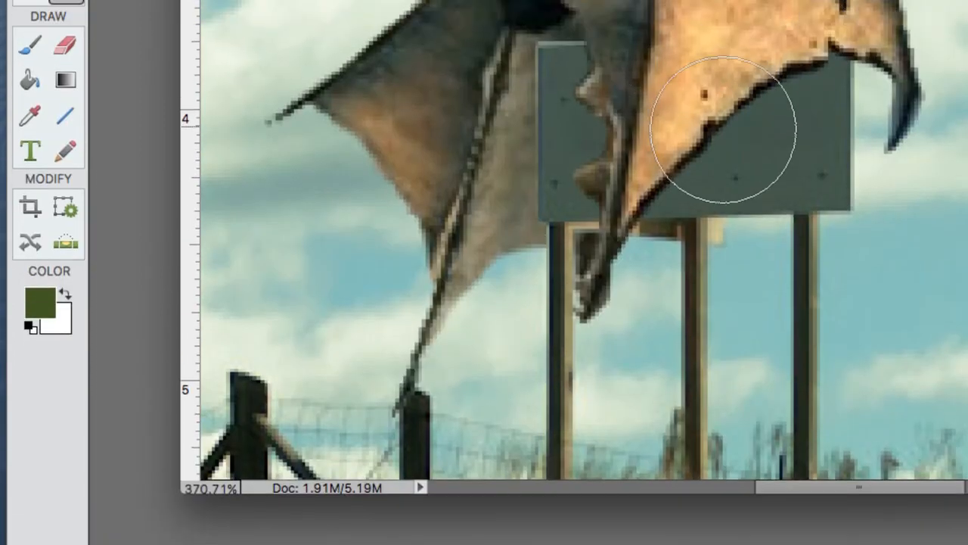
key("bracketleft")
key("bracketleft")
key("bracketleft")
key("bracketleft")
key("bracketleft")
key("bracketleft")
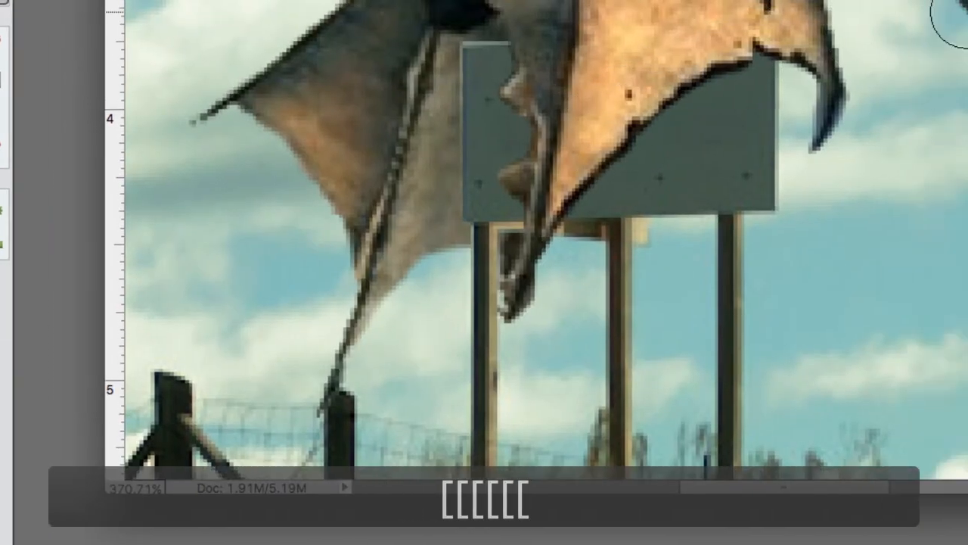
key("bracketleft")
key("bracketright")
key("bracketright")
key("bracketright")
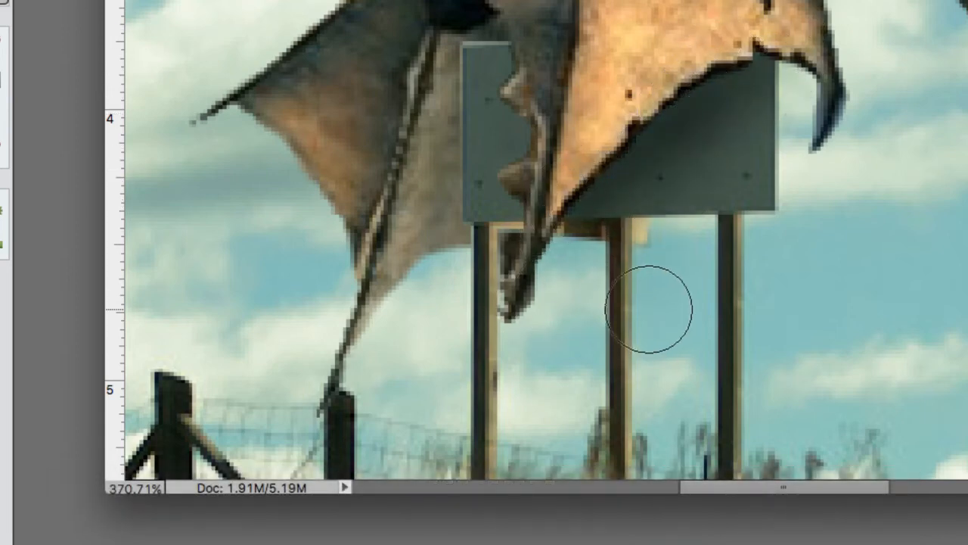
key("bracketright")
key("bracketright")
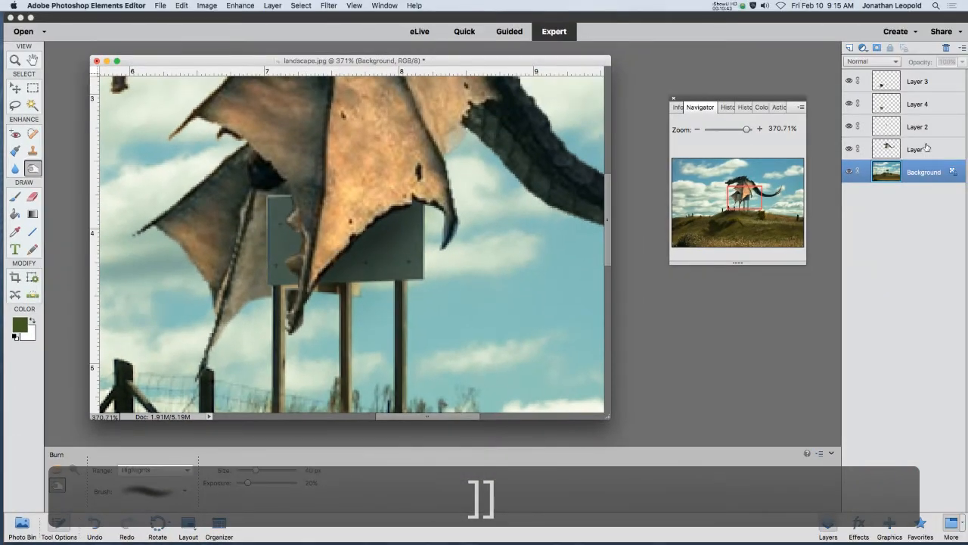
Burn the section of the sign between the dragon's wings on Layer 2 with the 40 px brush on Highlights at 20% exposure.
left_click(868, 134)
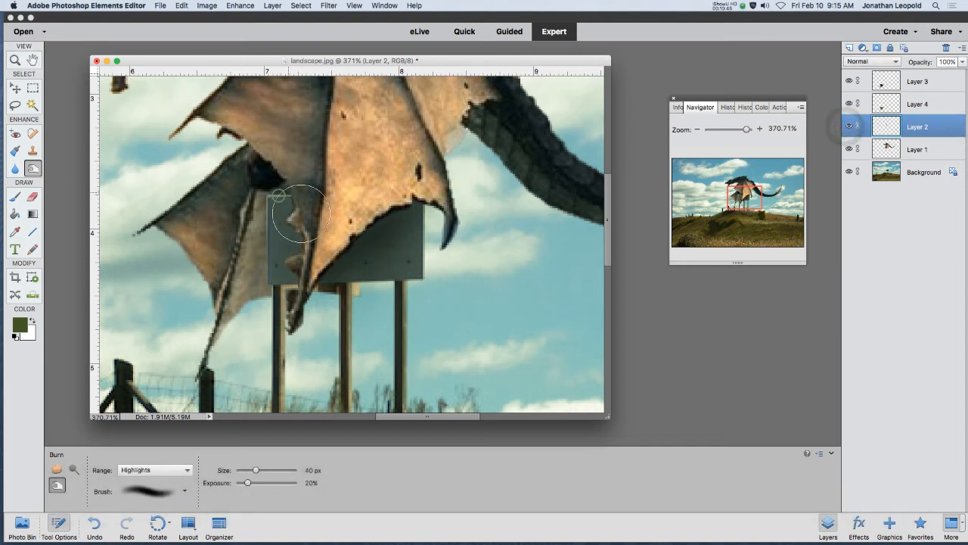
mouse_move(301, 213)
left_mouse_down()
mouse_move(305, 256)
mouse_move(332, 316)
mouse_move(290, 180)
mouse_move(301, 283)
left_mouse_up()
left_click_drag(307, 222, 311, 336)
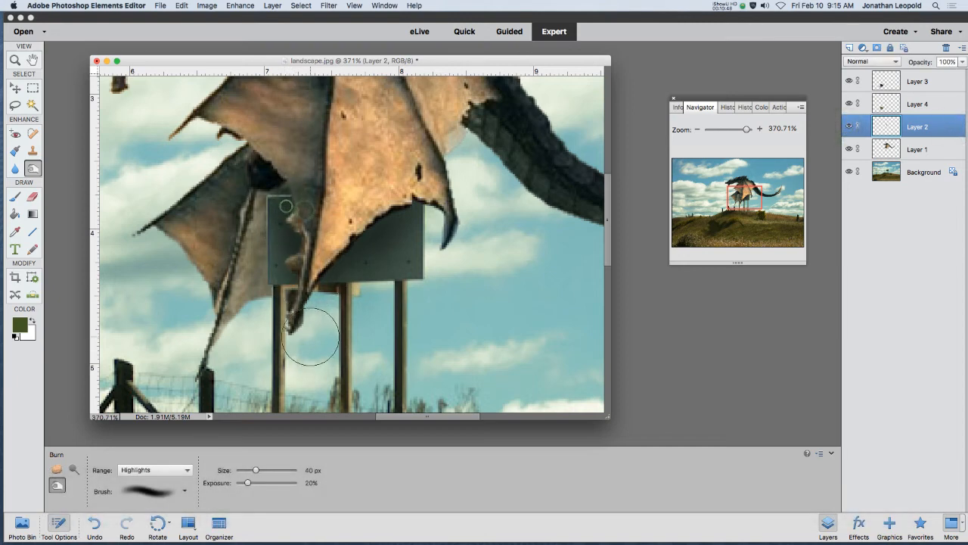
left_click_drag(277, 201, 292, 383)
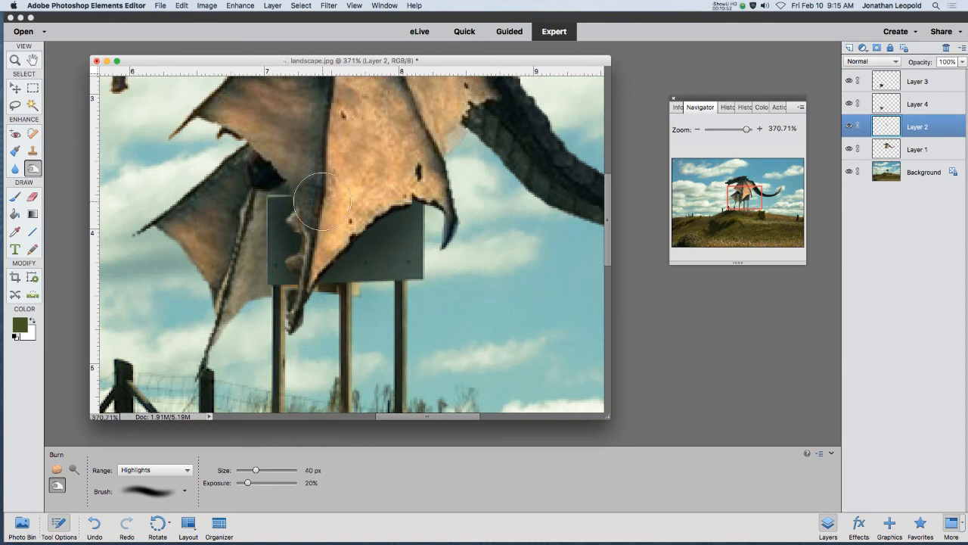
mouse_move(279, 207)
left_mouse_down()
mouse_move(270, 188)
mouse_move(285, 196)
left_mouse_up()
mouse_move(244, 183)
left_mouse_down()
mouse_move(333, 207)
mouse_move(272, 192)
left_mouse_up()
mouse_move(414, 201)
left_mouse_down()
mouse_move(302, 194)
mouse_move(421, 234)
left_mouse_up()
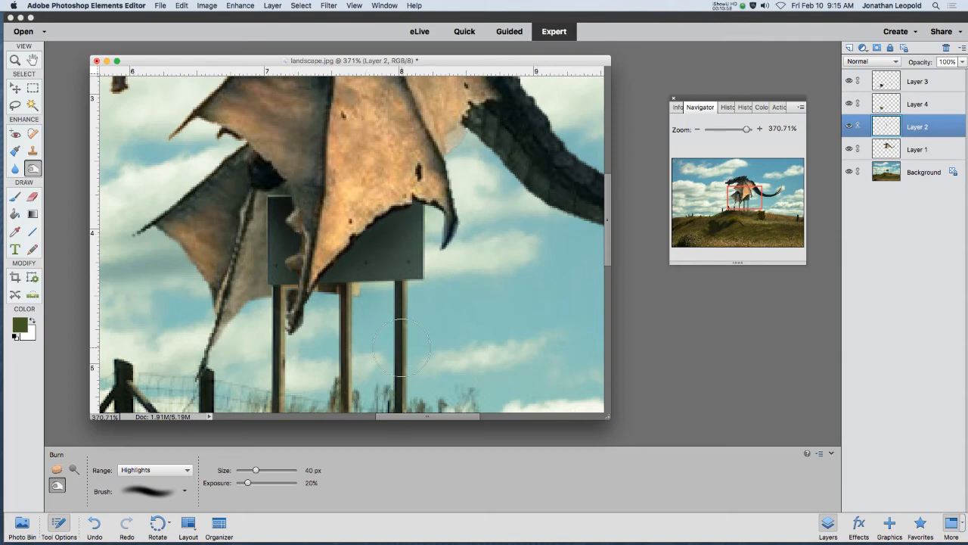
Examine the dragon's back, wing and tail edges up close and in the wider picture, with the Eraser selected.
scroll(401, 348, "down", 5)
scroll(401, 348, "up", 3)
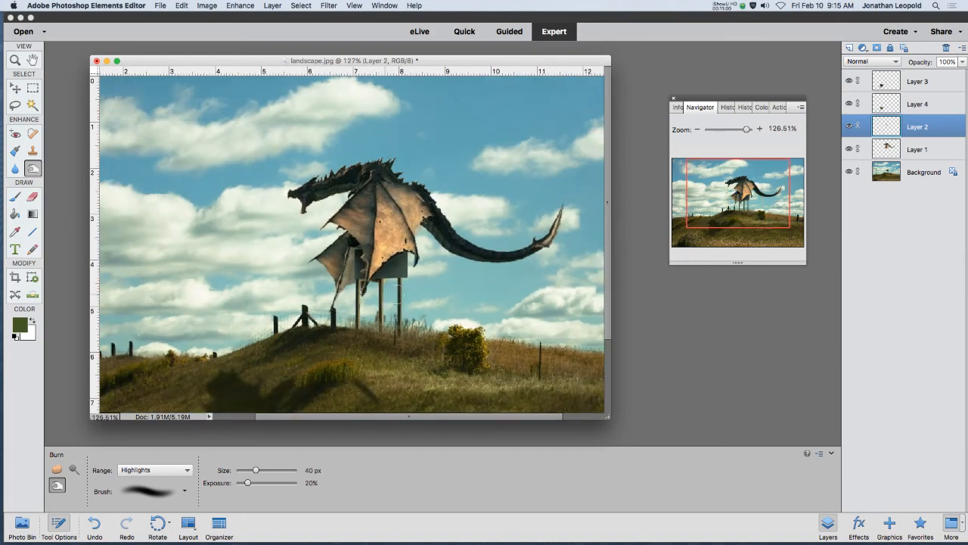
scroll(420, 181, "up", 5)
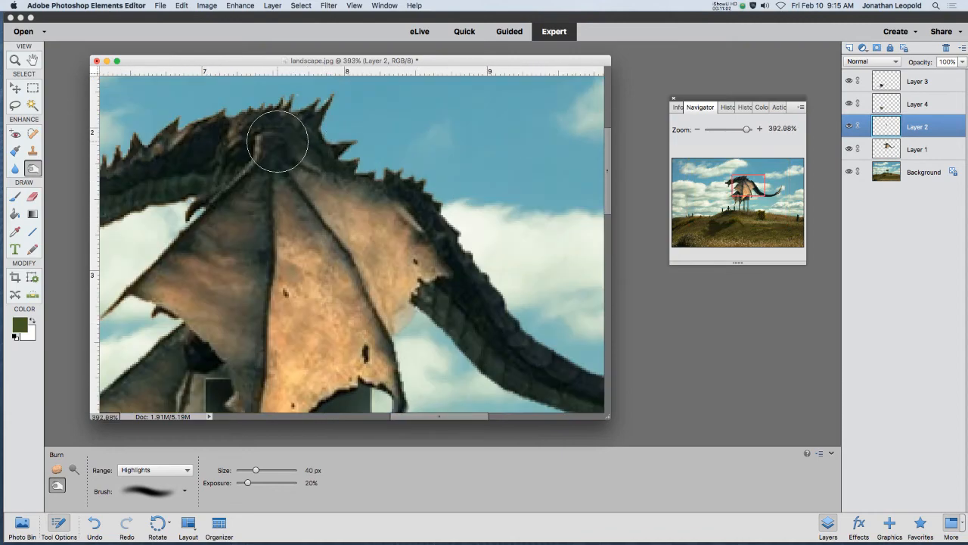
key("e")
scroll(281, 133, "up", 5)
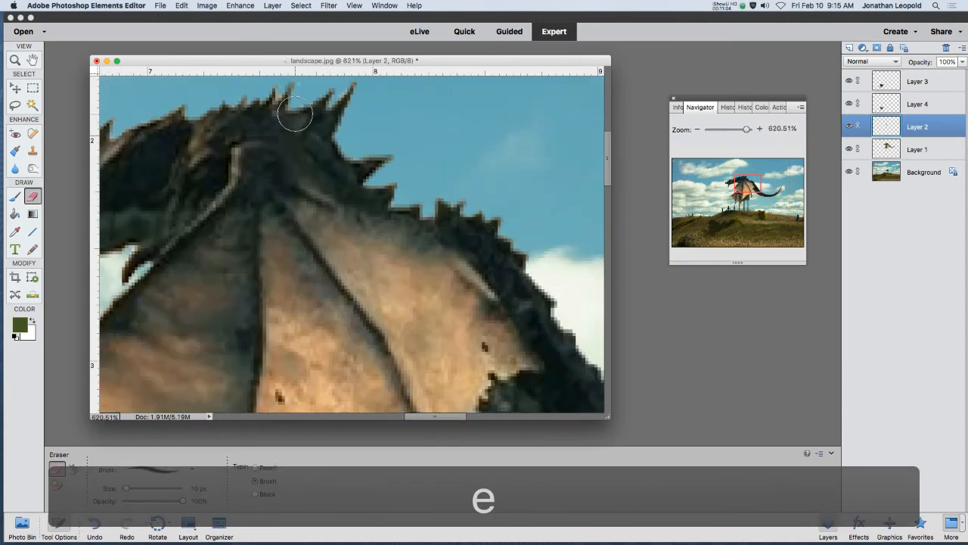
scroll(432, 300, "down", 10)
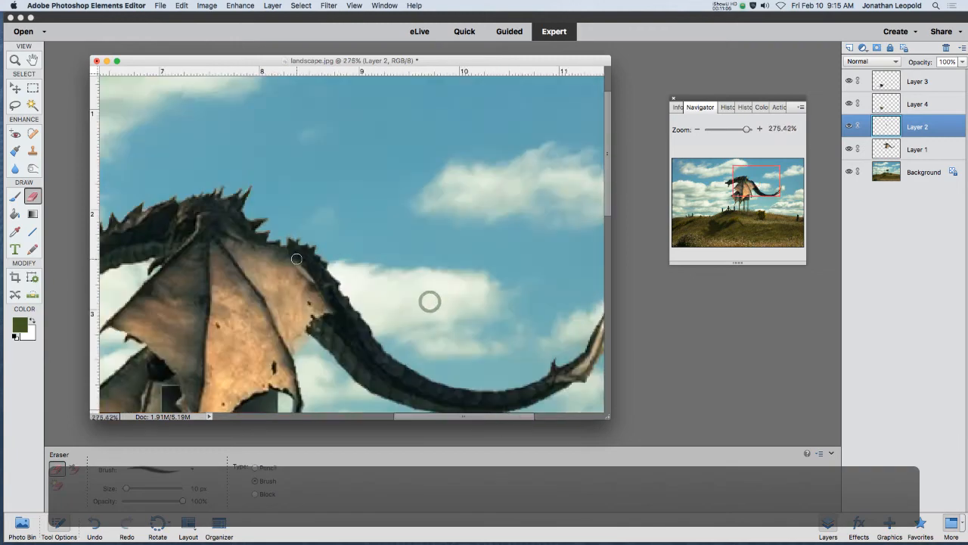
scroll(246, 215, "up", 2)
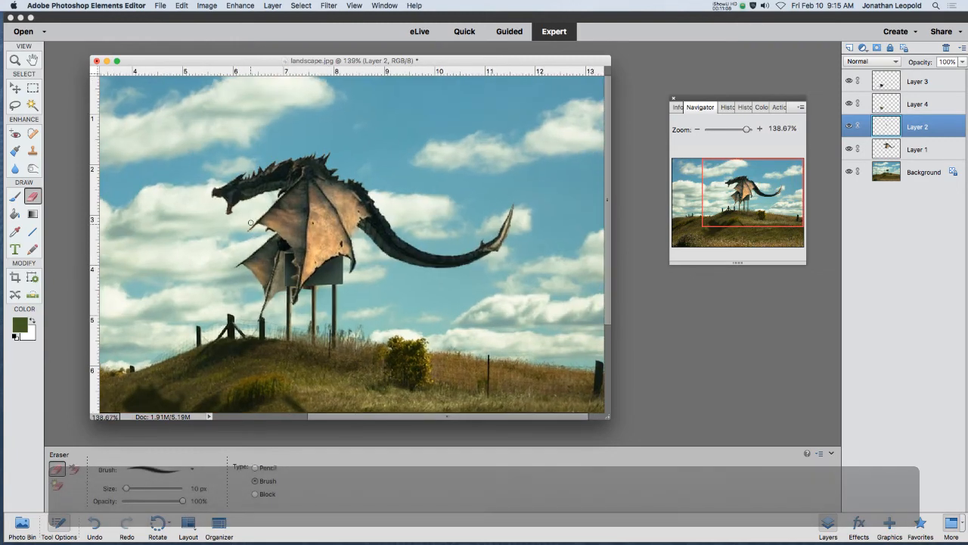
Open a Hue/Saturation adjustment for the dragon on Layer 1 and try a hue of +159.
left_click(918, 148)
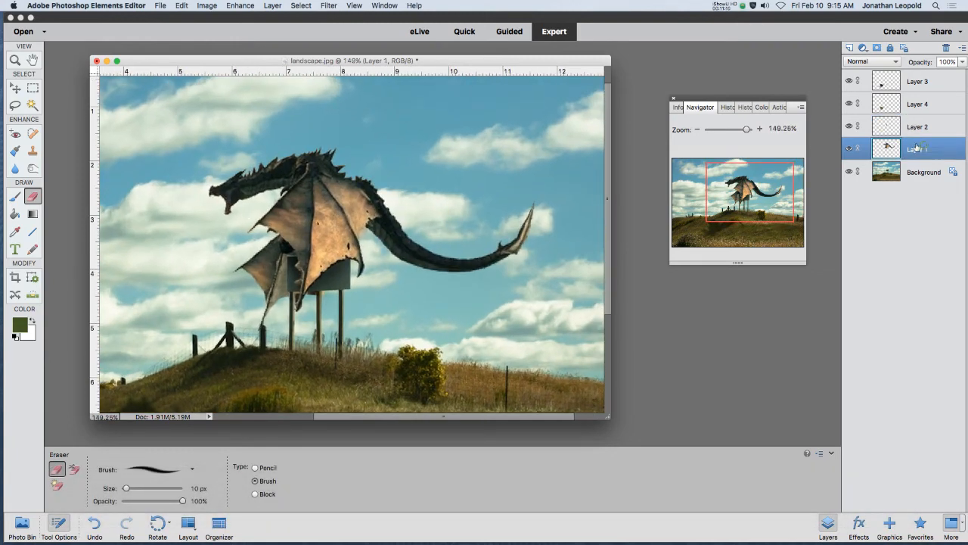
left_click(240, 6)
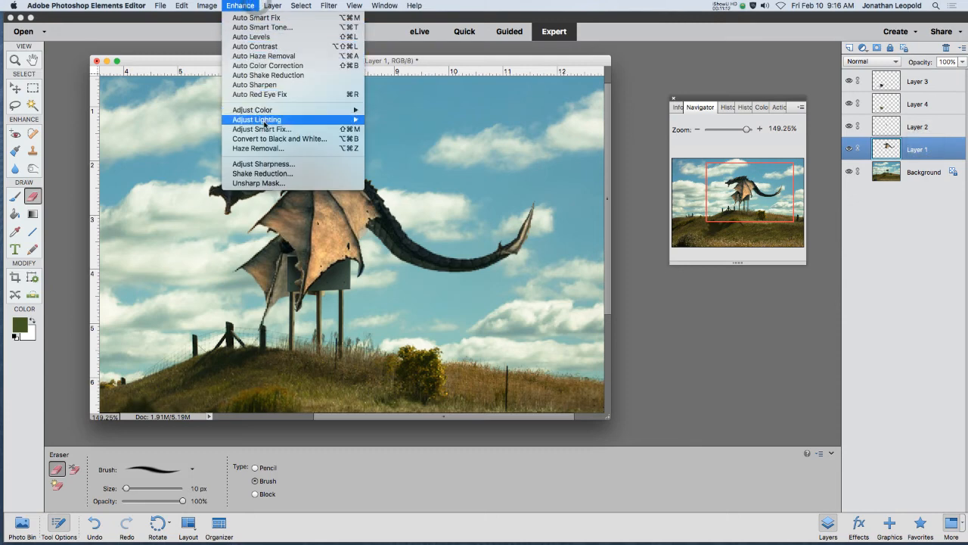
mouse_move(264, 121)
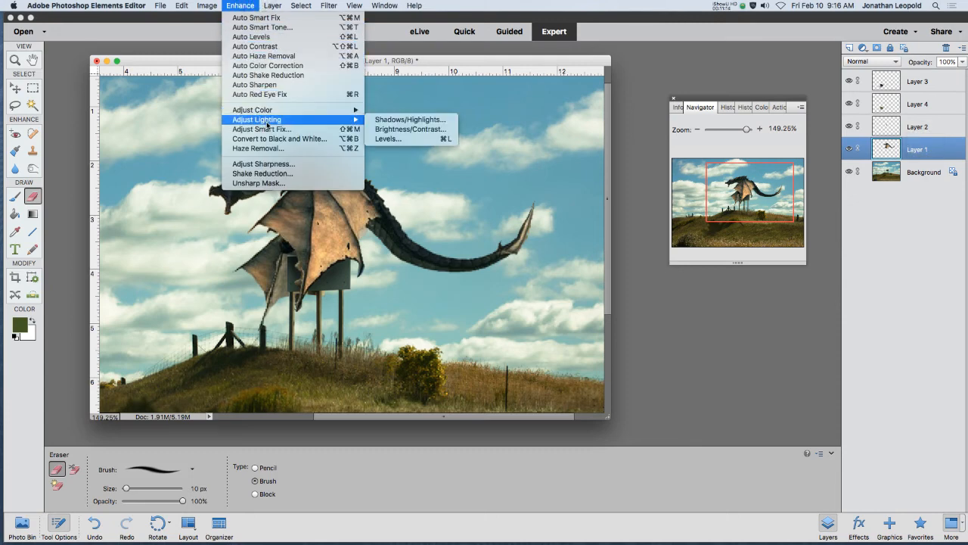
mouse_move(303, 109)
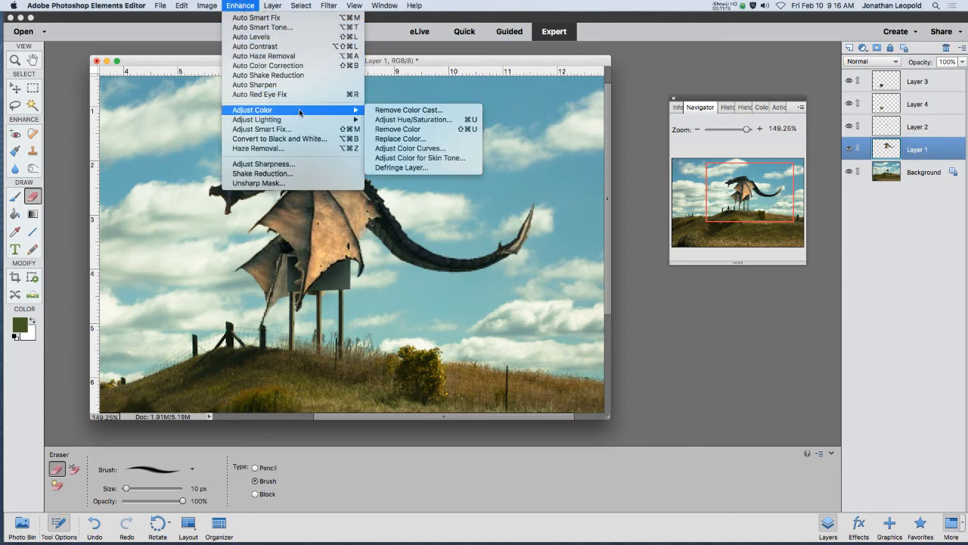
left_click(401, 121)
left_click_drag(219, 112, 646, 93)
left_click_drag(571, 165, 614, 166)
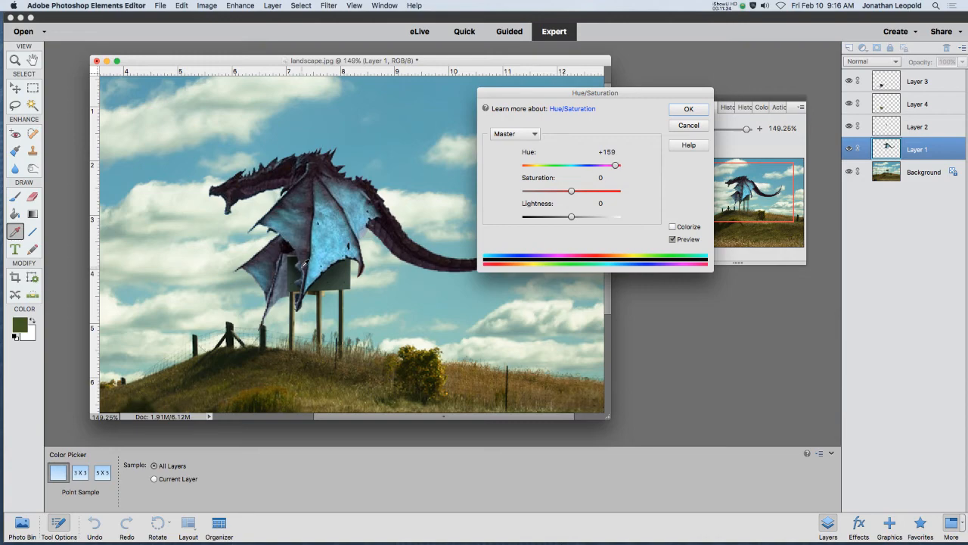
Compare other dragon colours by trying a hue of +18, and set the hue to +133.
scroll(305, 264, "up", 1)
scroll(411, 215, "down", 5)
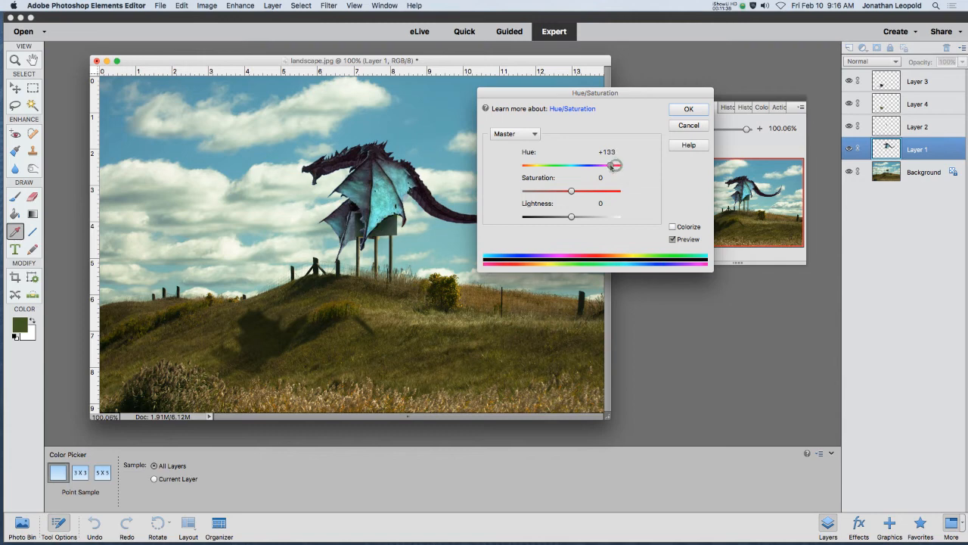
left_click_drag(615, 166, 581, 169)
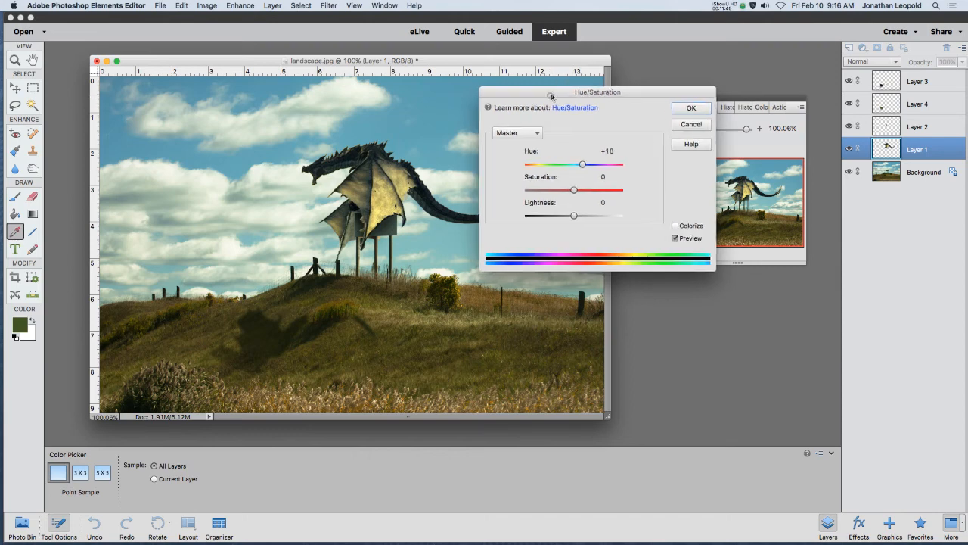
left_click_drag(552, 99, 642, 93)
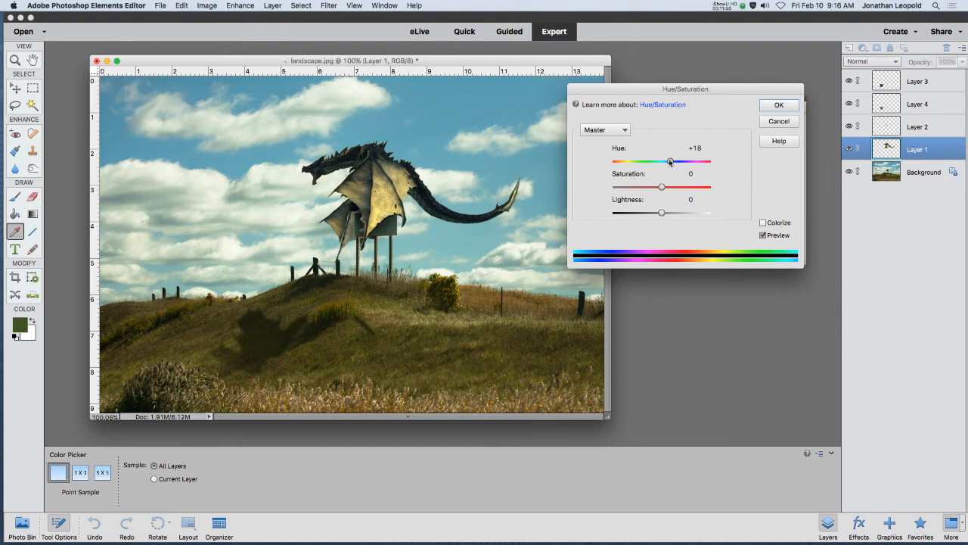
left_click_drag(670, 161, 700, 162)
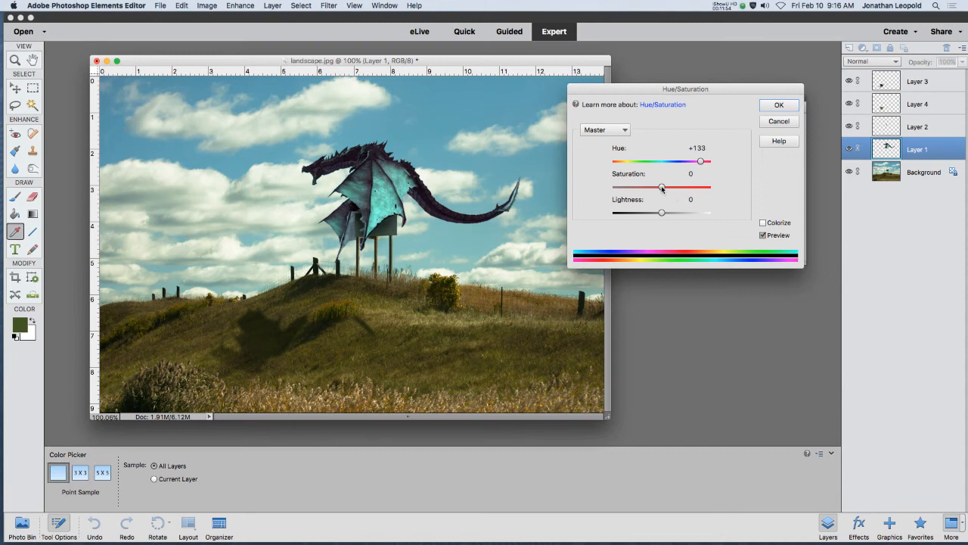
Lower the dragon's saturation to -59 and apply the Hue/Saturation adjustment.
left_click_drag(661, 187, 637, 189)
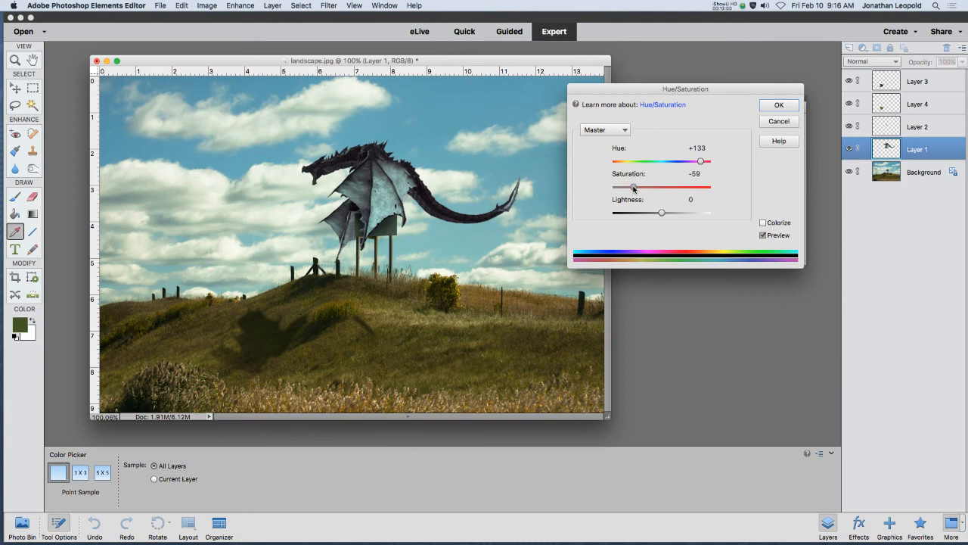
left_click(780, 106)
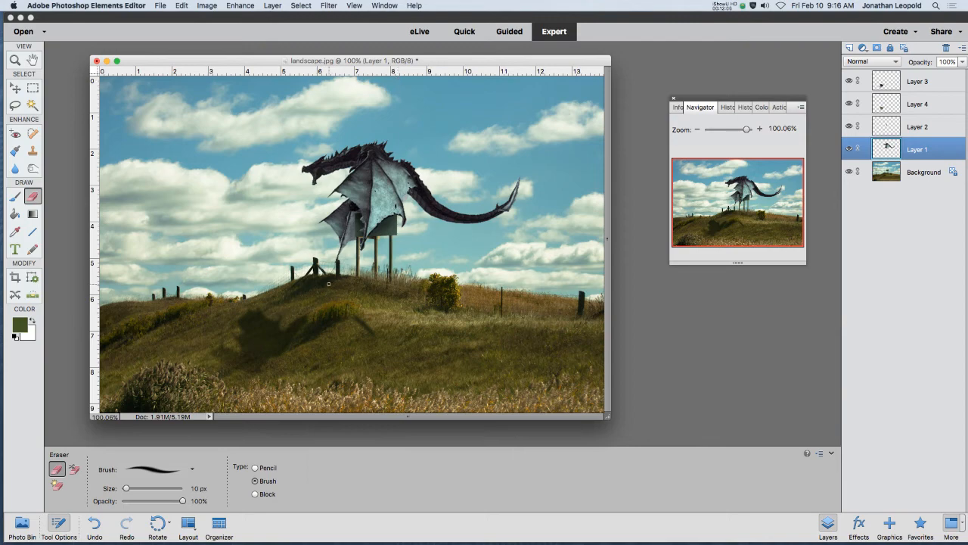
scroll(300, 268, "down", 3)
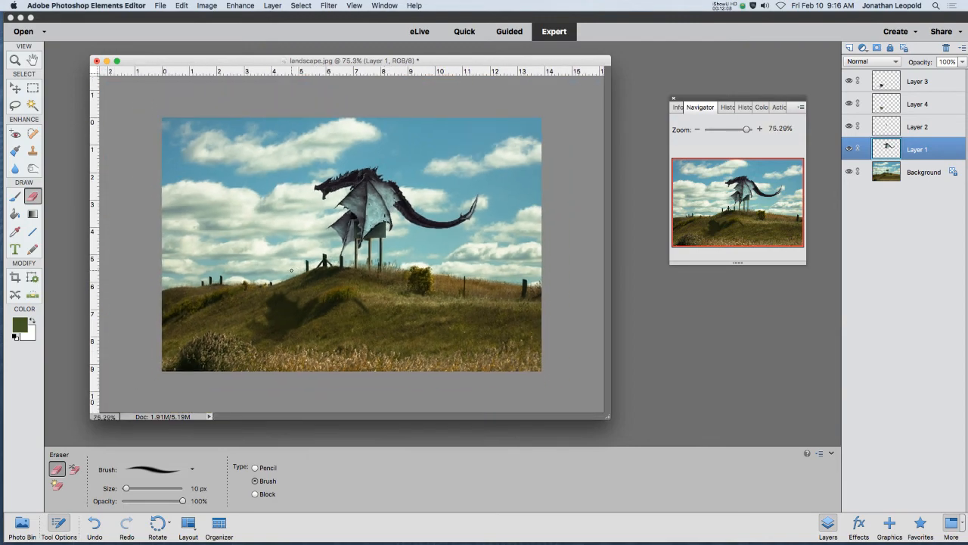
scroll(287, 224, "up", 2)
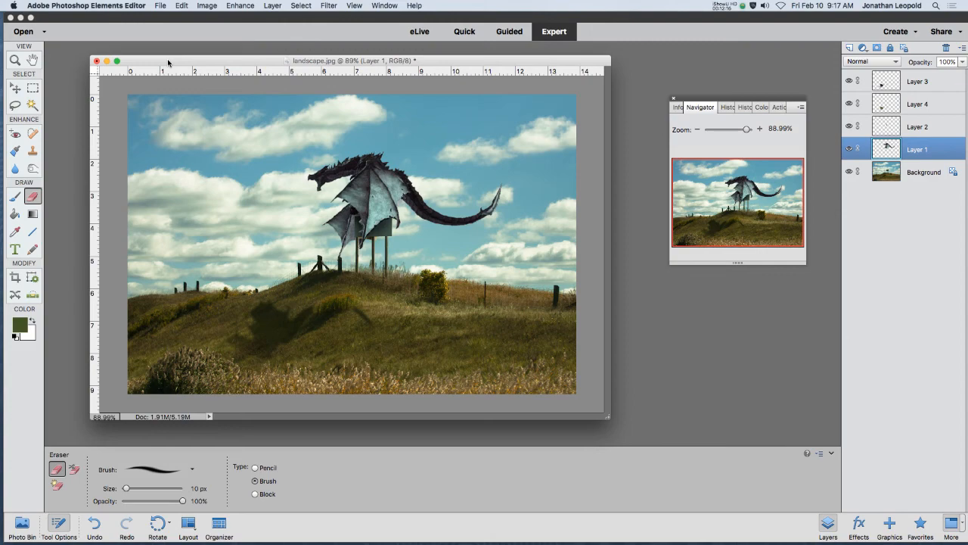
Switch to the Background Eraser, shrink its brush to 2 px, and erase the pale fringe around the spikes on the dragon's back.
scroll(325, 160, "up", 10)
scroll(363, 150, "down", 6)
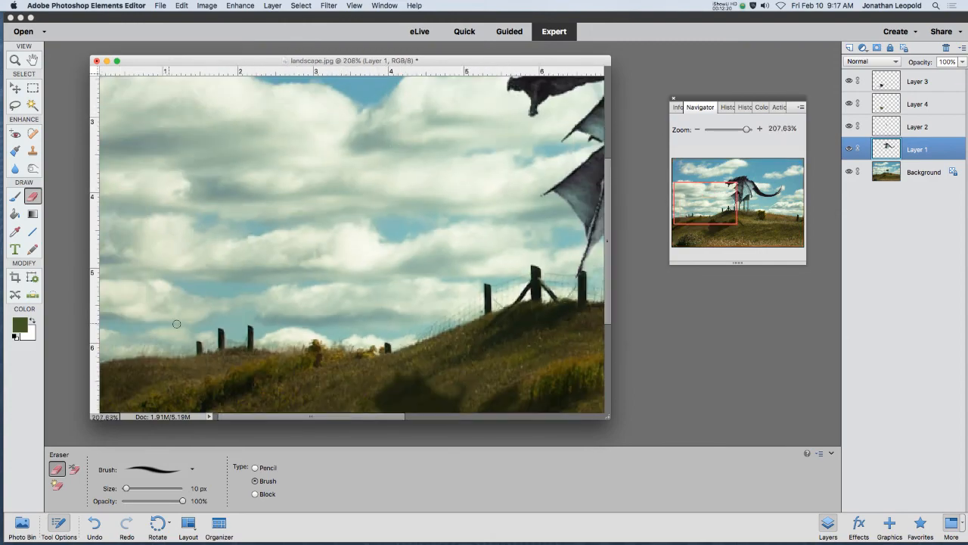
scroll(429, 193, "down", 5)
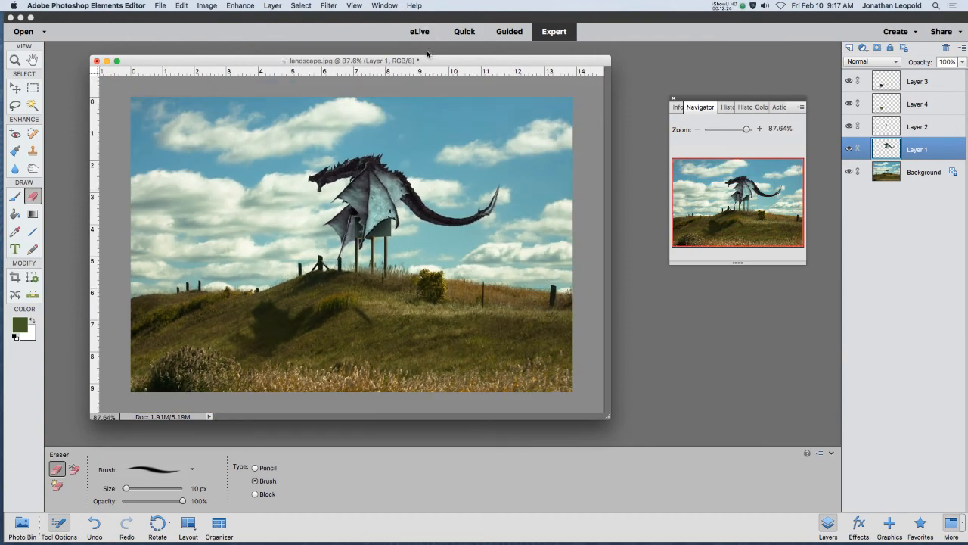
scroll(382, 121, "up", 5)
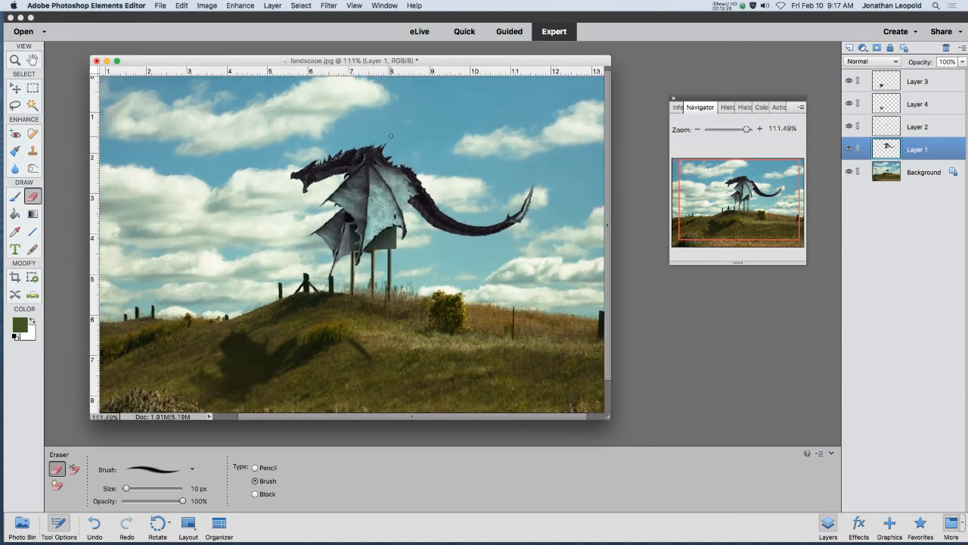
scroll(383, 149, "up", 5)
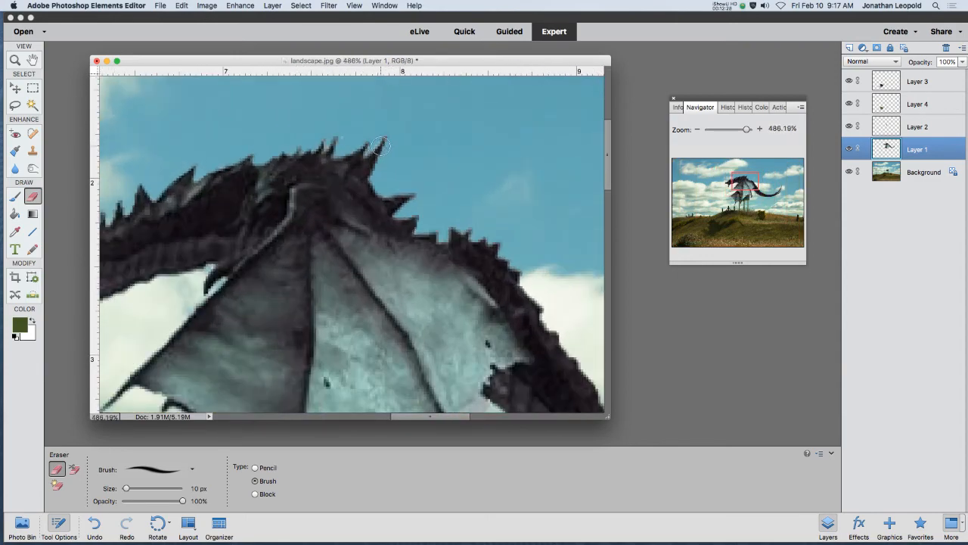
key("e")
scroll(325, 136, "up", 4)
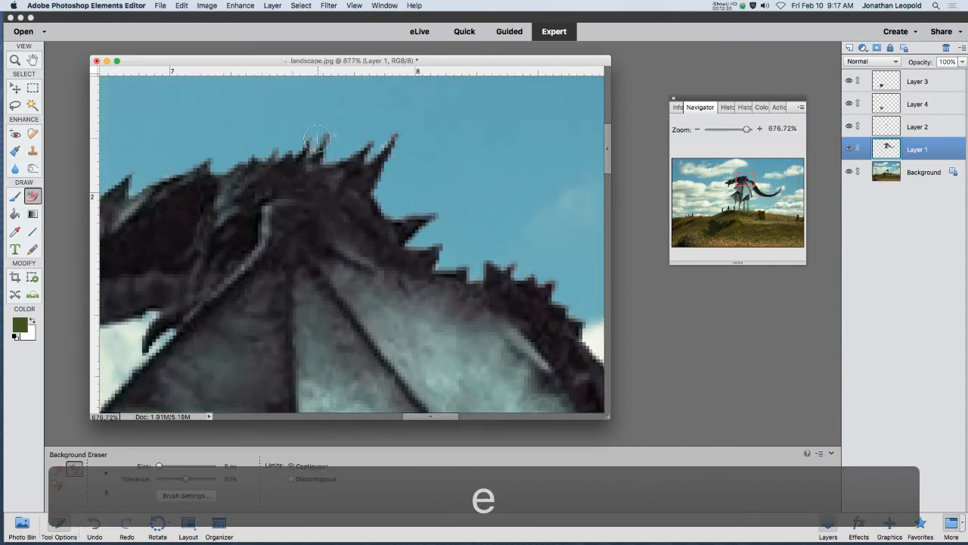
scroll(317, 135, "up", 1)
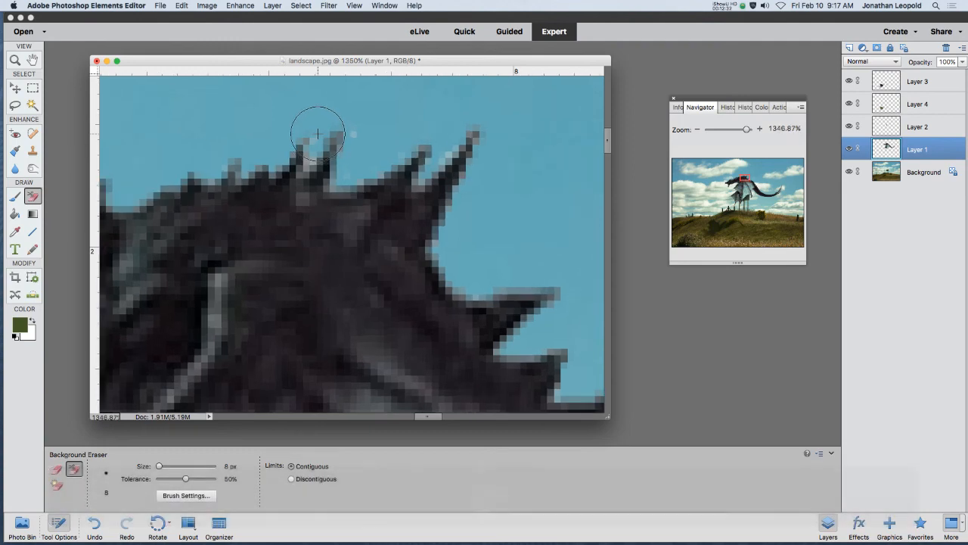
key("bracketleft")
key("bracketleft")
key("bracketleft")
key("bracketleft")
key("bracketleft")
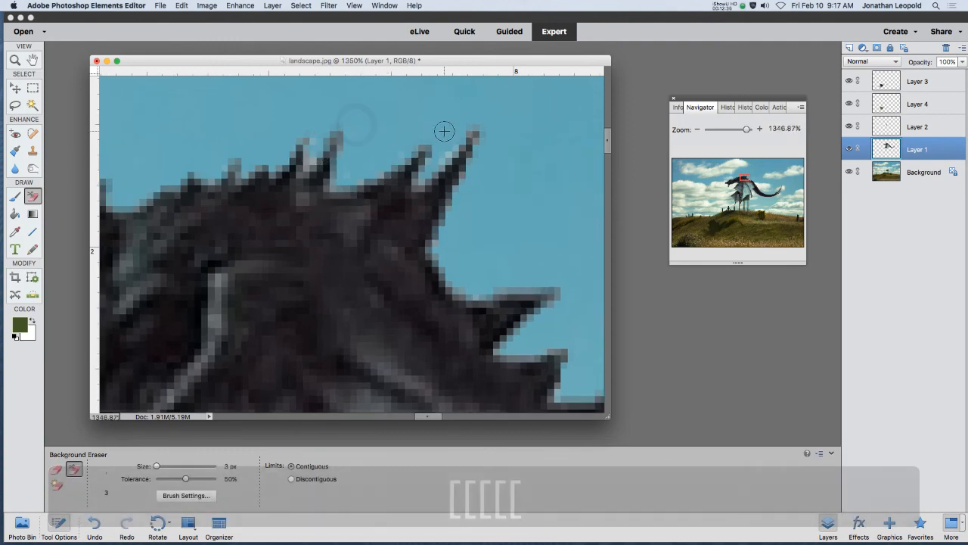
key("bracketleft")
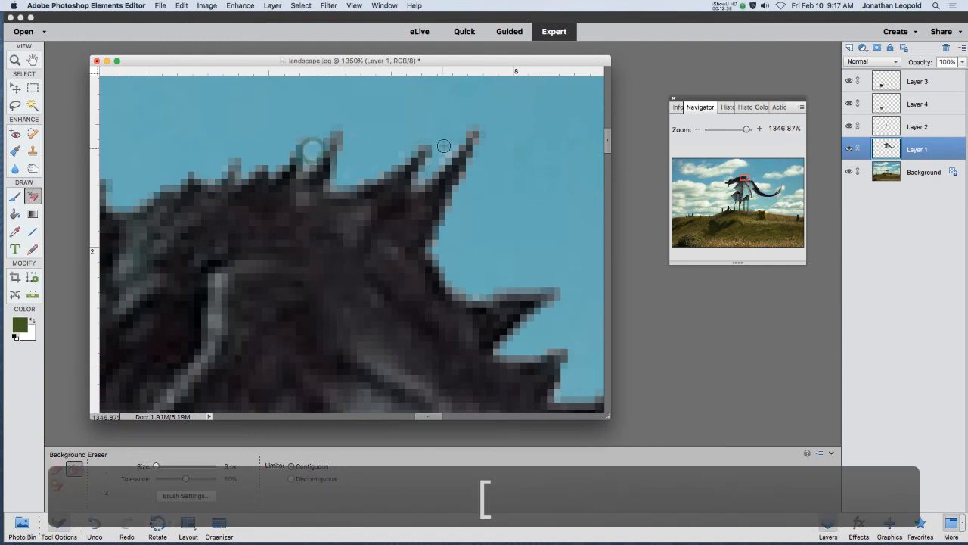
Examine the dragon's back, head, jaw and wing edges up close, down to where the wings overlap the sign.
left_click_drag(489, 310, 162, 121)
scroll(426, 224, "down", 10)
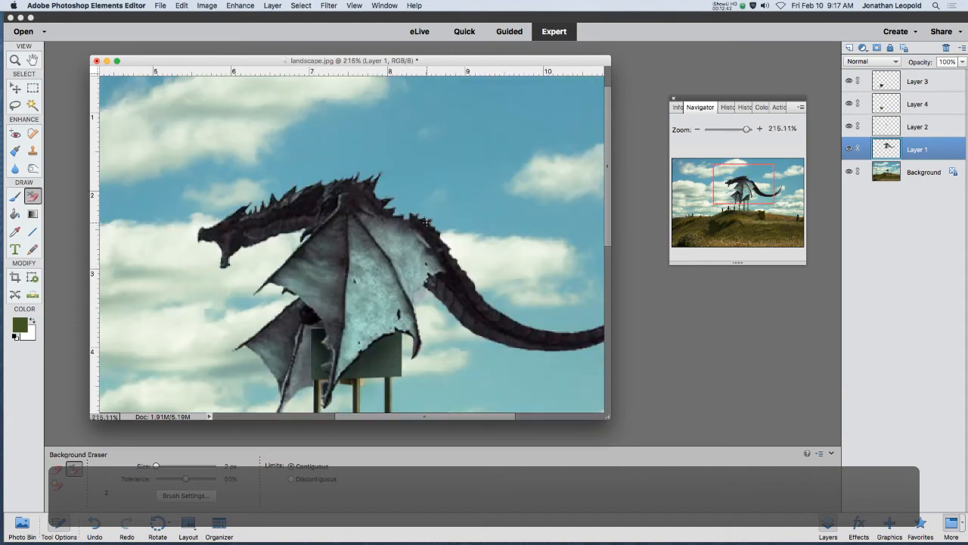
left_click_drag(272, 206, 334, 164)
scroll(266, 215, "up", 5)
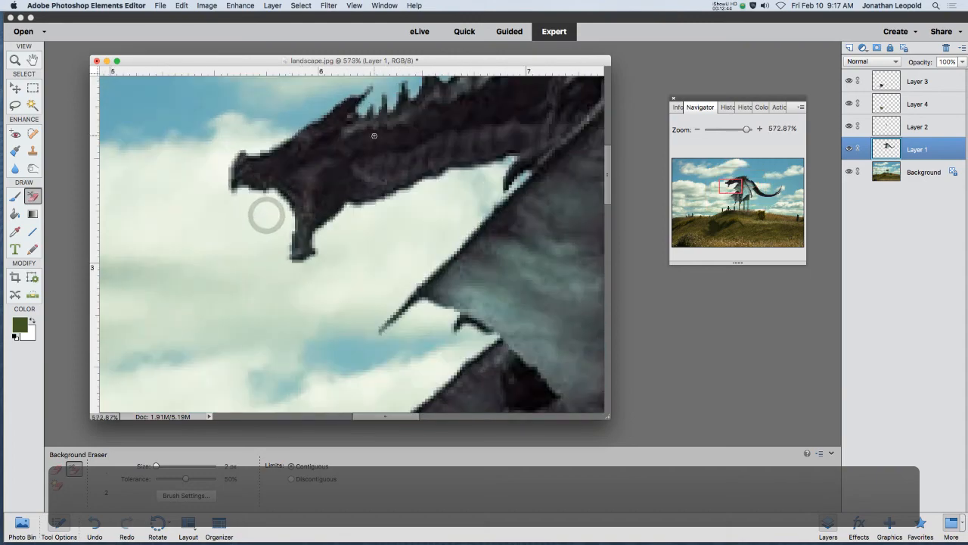
left_click_drag(398, 133, 273, 125)
left_click_drag(407, 267, 301, 88)
left_click_drag(320, 304, 237, 168)
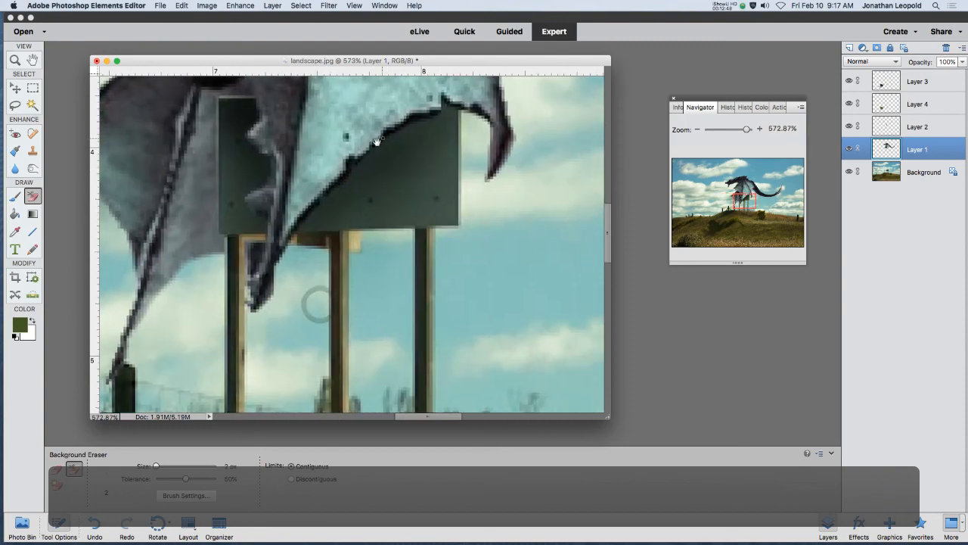
left_click_drag(383, 138, 333, 287)
Undo the last erasure on the wing's lower edge beside the sign and go over the inner curve of its hooked tip again.
scroll(432, 273, "up", 5)
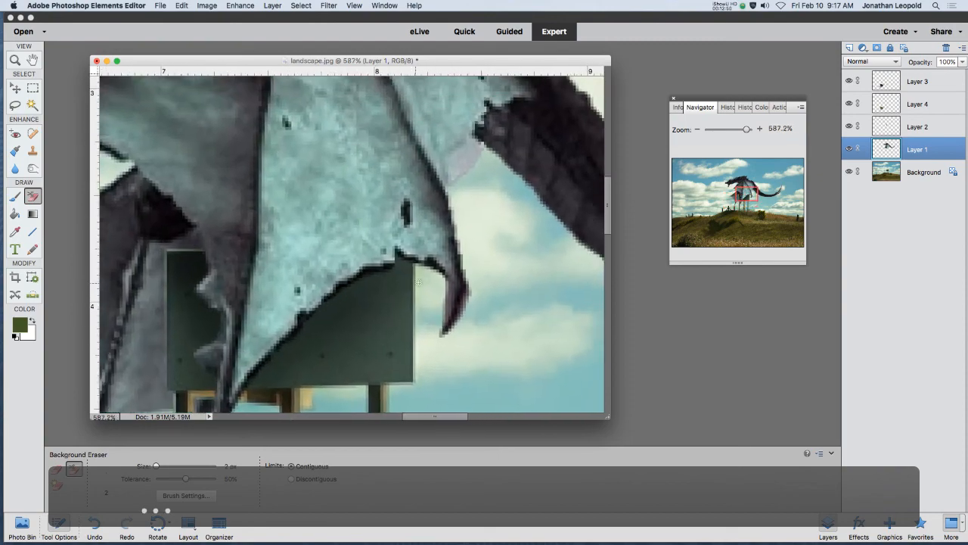
scroll(438, 253, "up", 1)
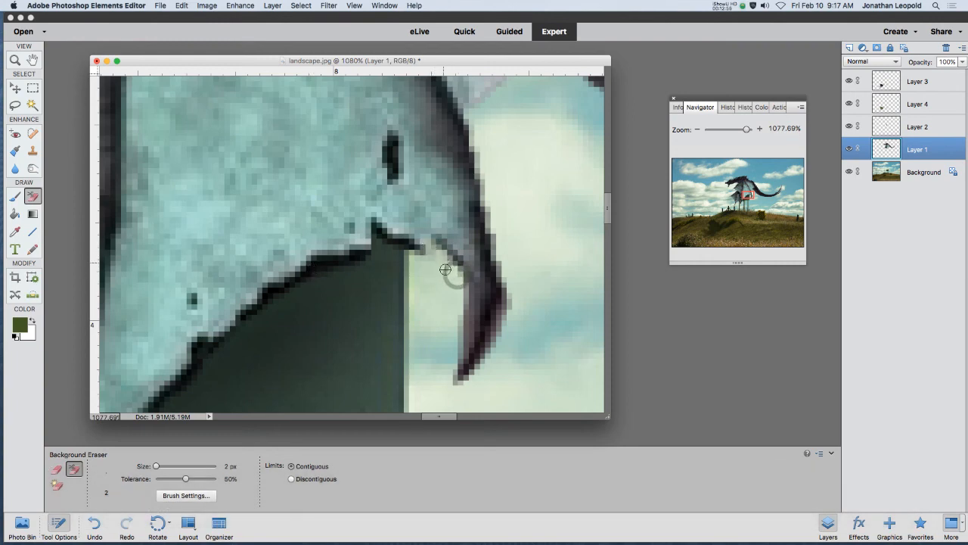
key("super+z")
left_click_drag(442, 257, 454, 272)
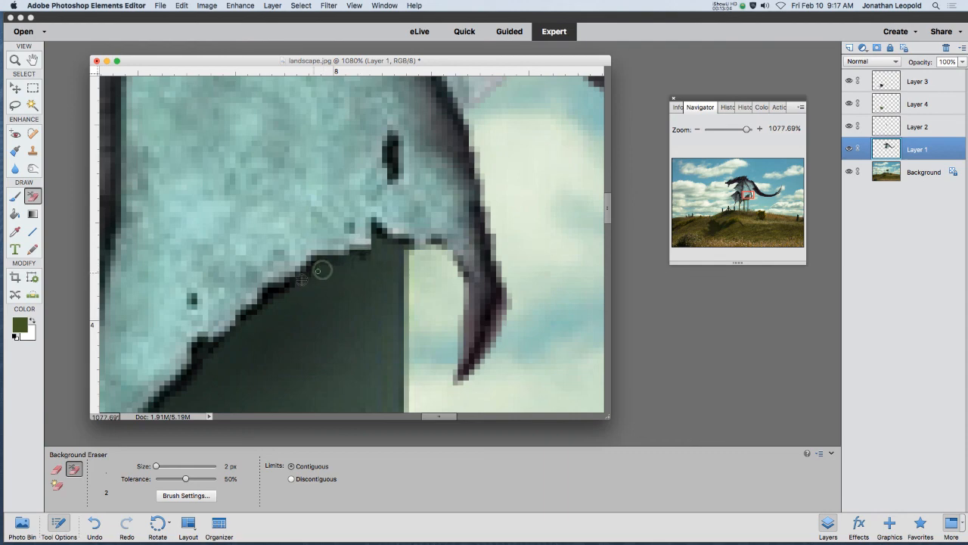
Clean the wing's ragged lower edge where it crosses the sign with the 2 px Background Eraser.
key("space")
left_click_drag(275, 298, 358, 220)
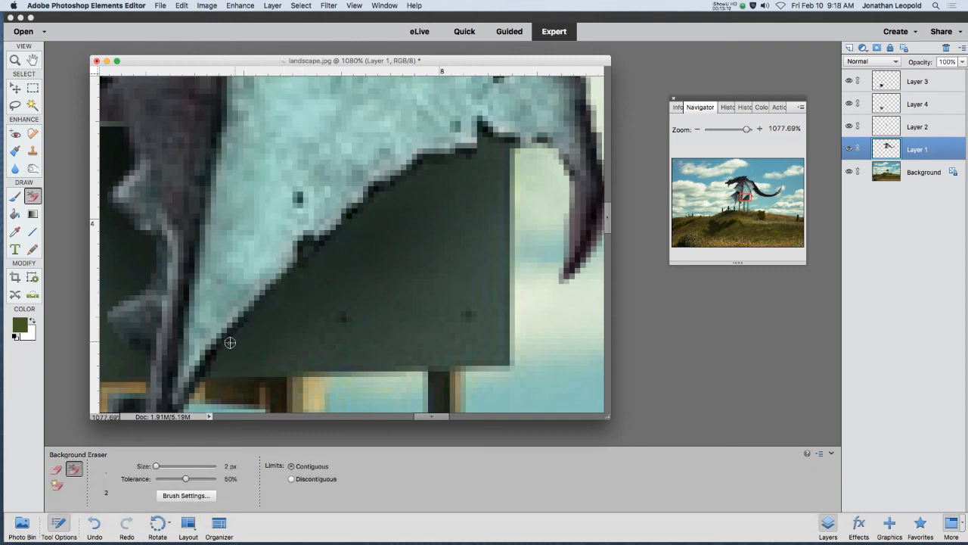
mouse_move(222, 340)
left_mouse_down()
mouse_move(292, 227)
mouse_move(238, 354)
left_mouse_up()
Trim the wing tip hanging below the sign and erase the dark leftover patch between it and the adjacent post.
mouse_move(267, 295)
left_mouse_down()
mouse_move(237, 361)
mouse_move(292, 260)
mouse_move(242, 351)
left_mouse_up()
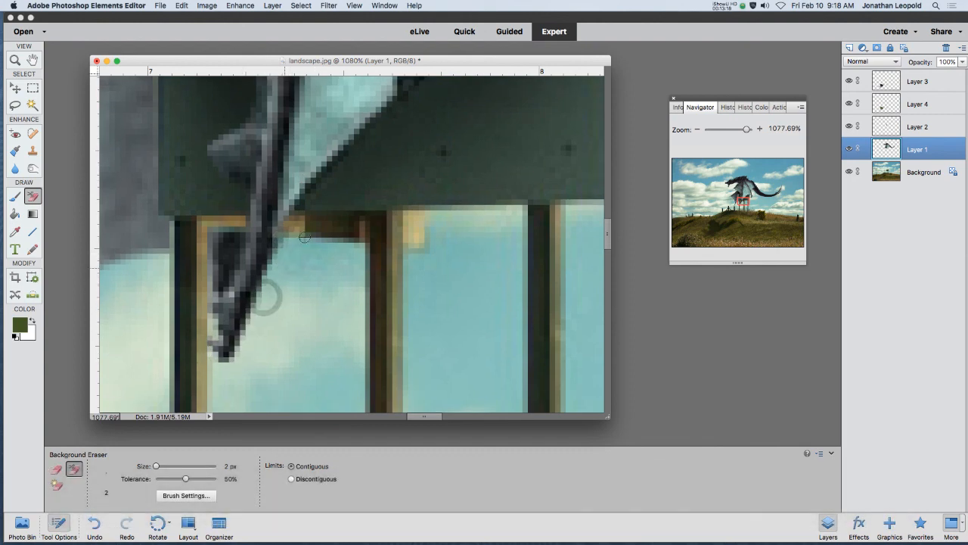
left_click_drag(282, 243, 233, 345)
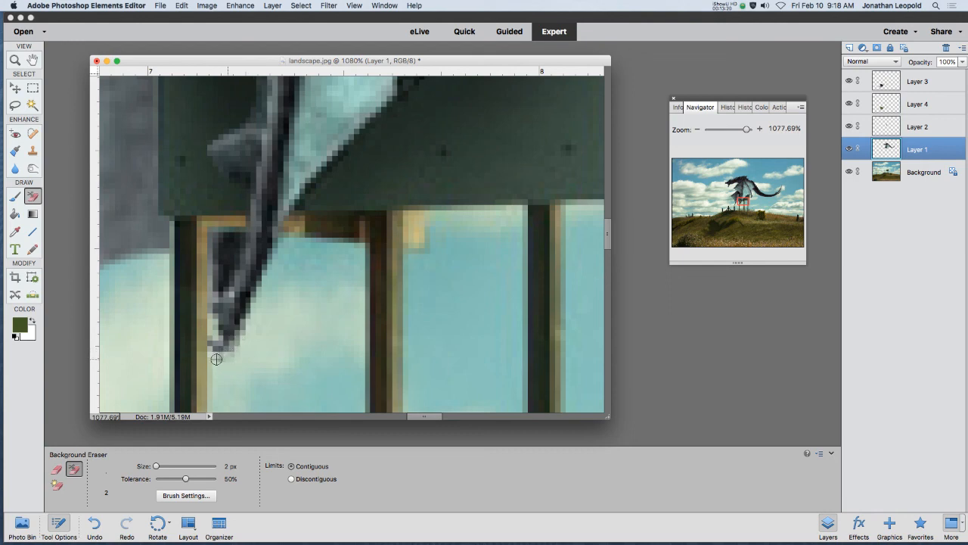
left_click_drag(253, 302, 275, 243)
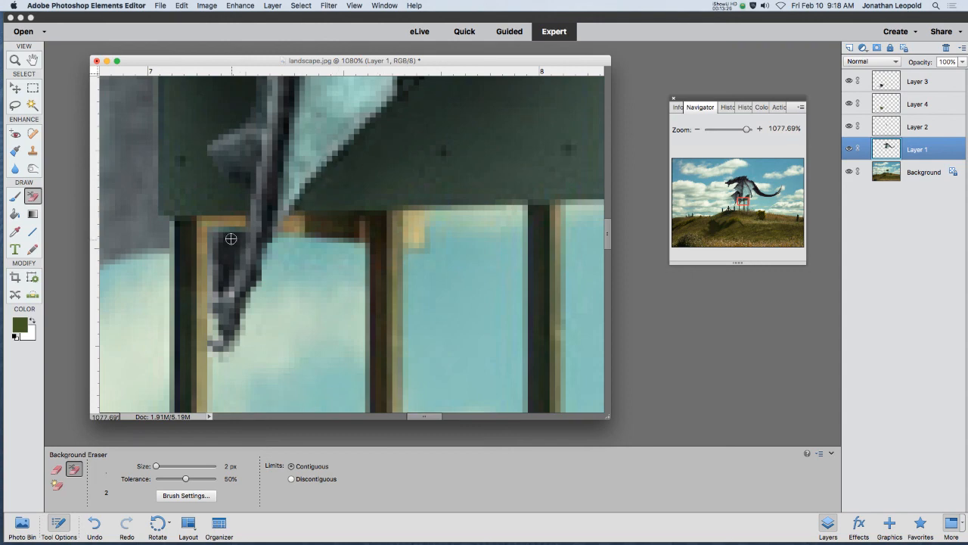
mouse_move(228, 254)
left_mouse_down()
mouse_move(226, 244)
mouse_move(217, 268)
mouse_move(223, 232)
left_mouse_up()
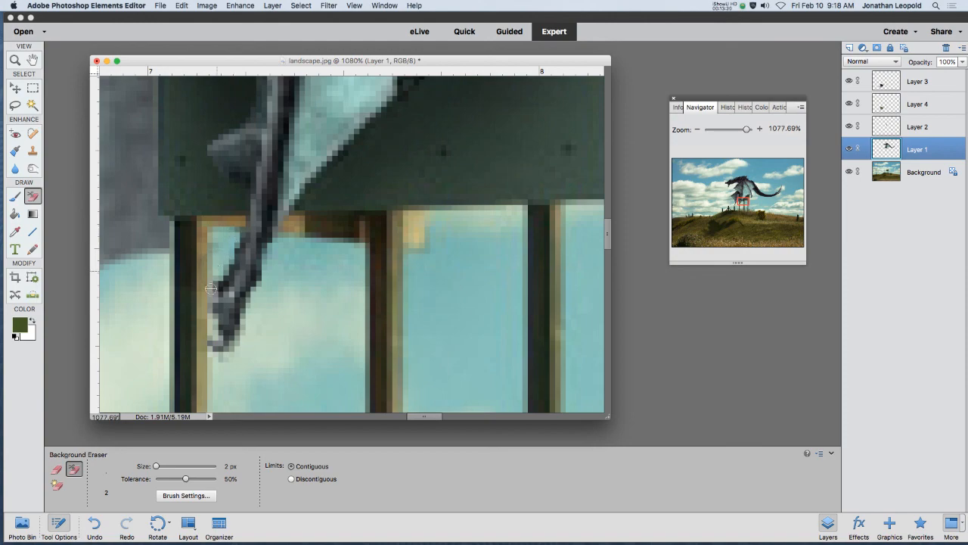
scroll(358, 233, "down", 5)
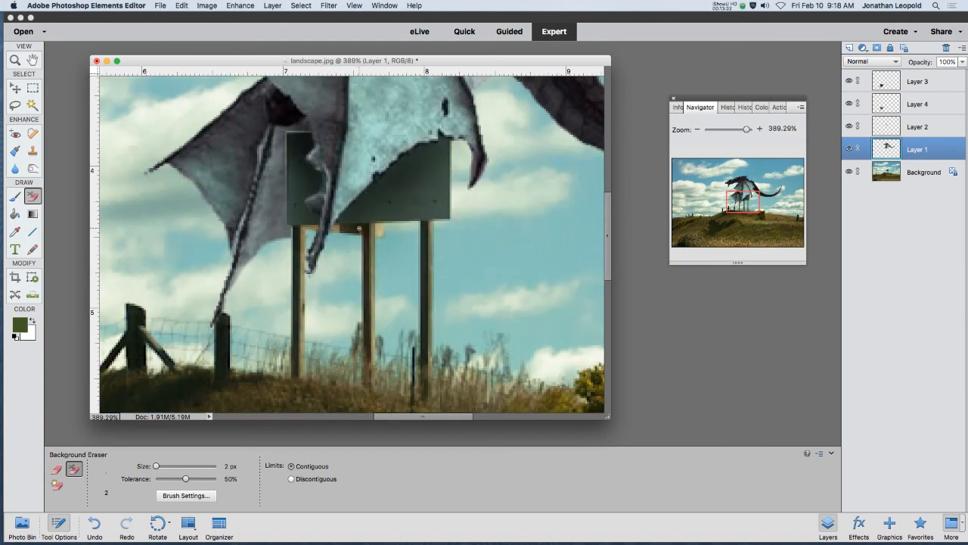
scroll(359, 228, "down", 3)
scroll(371, 157, "down", 6)
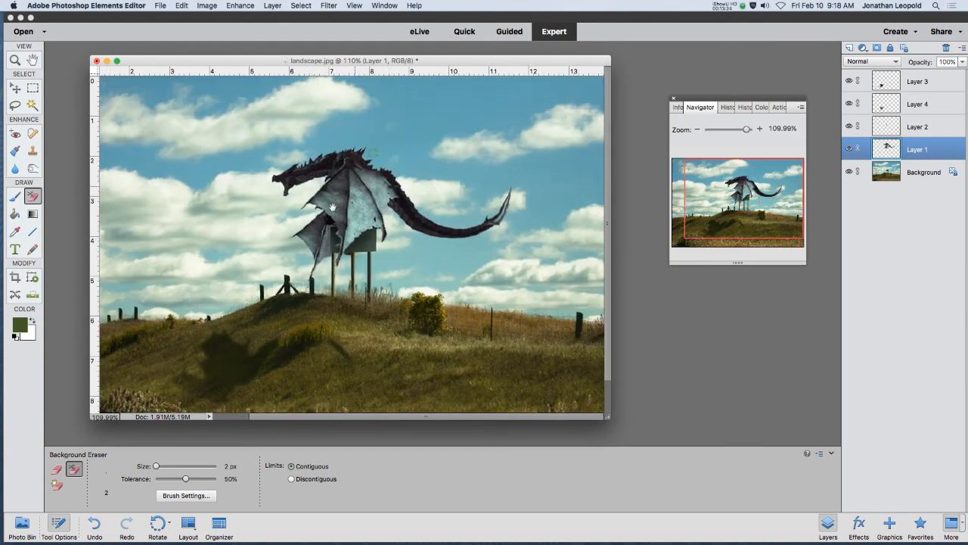
scroll(371, 153, "up", 4)
scroll(372, 153, "down", 2)
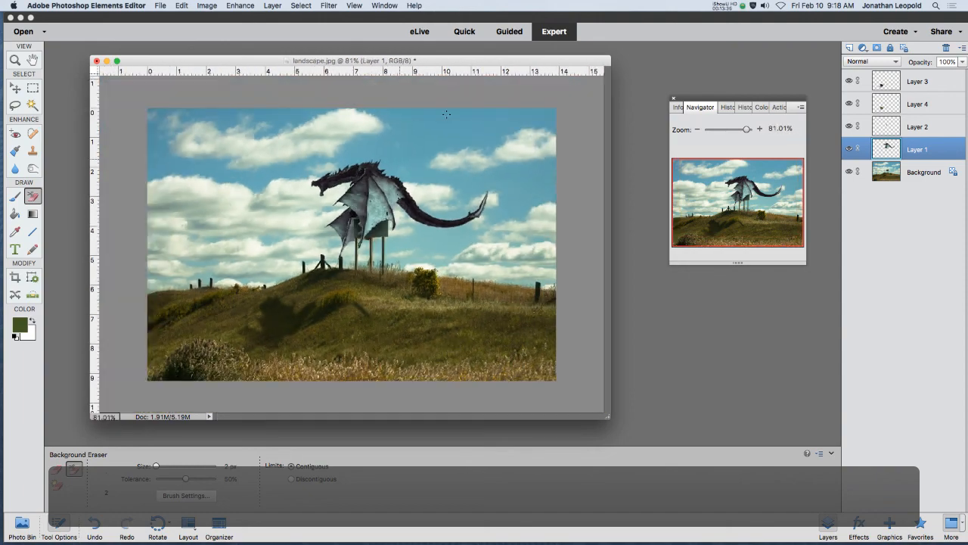